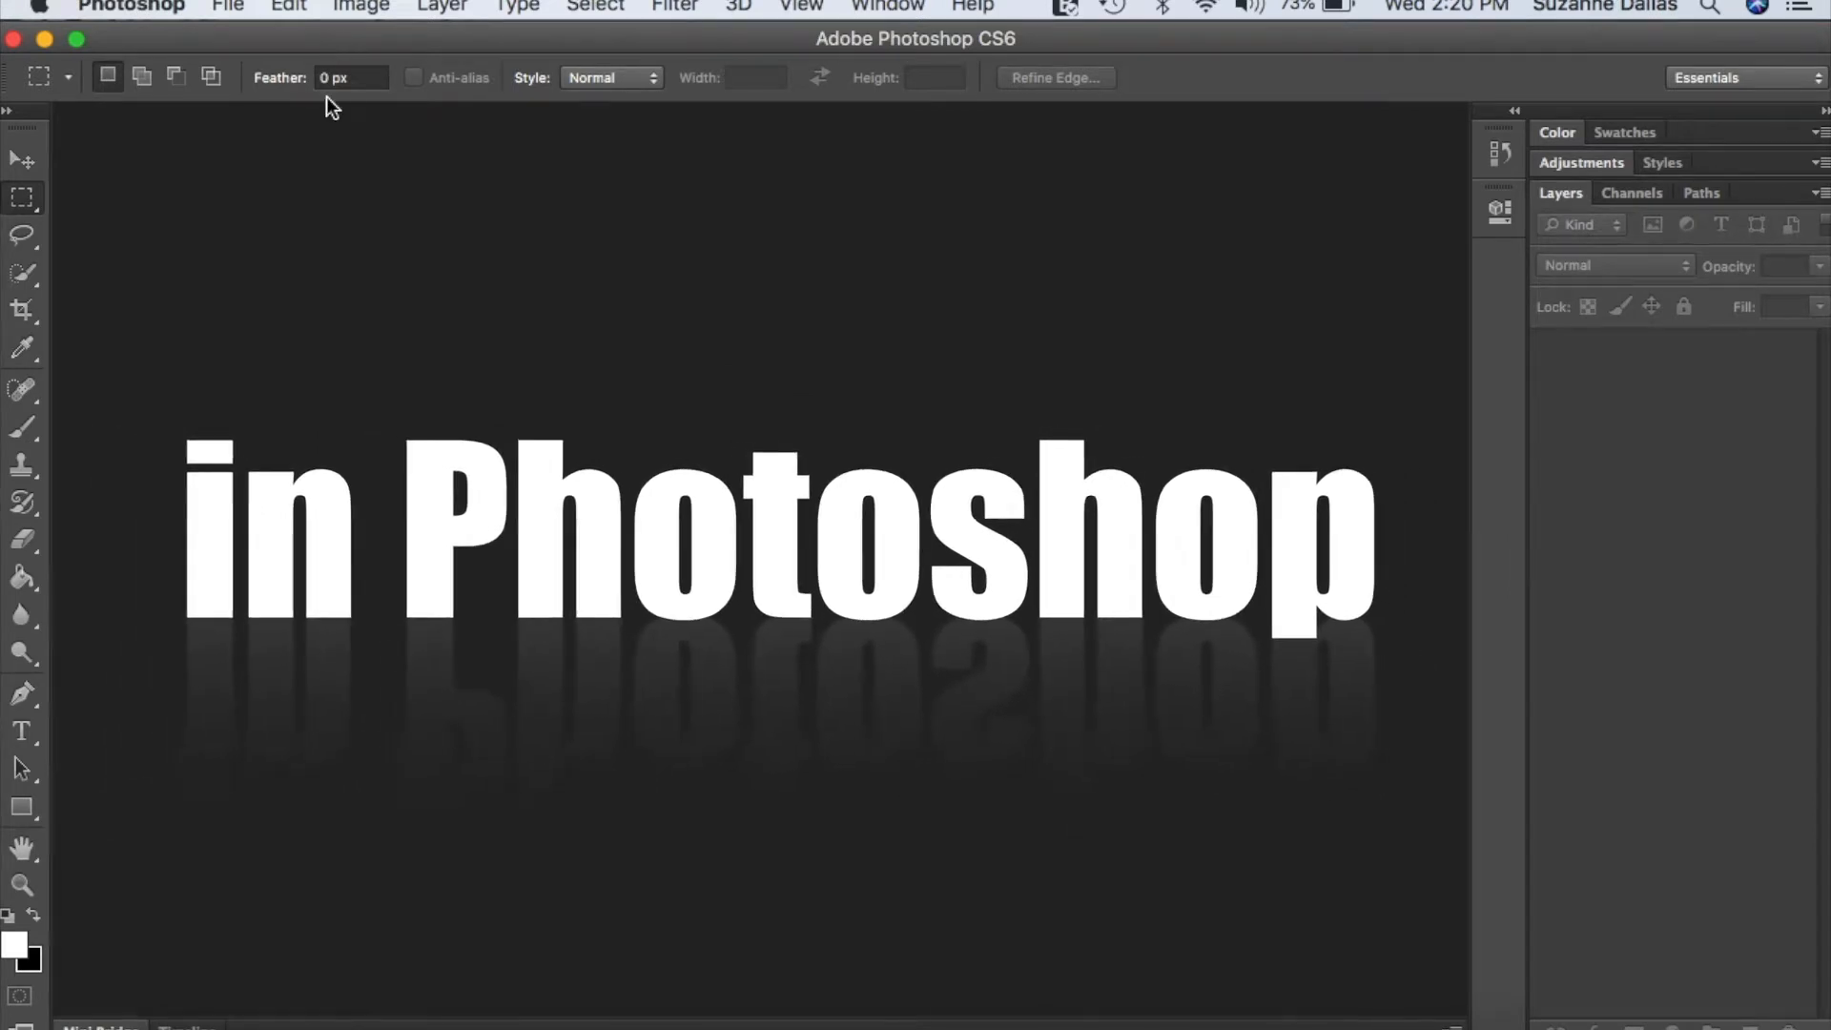
Open the photo "DSC01306 copy" from the Desktop folder.
{"action": "left_click", "coordinate": [229, 8]}
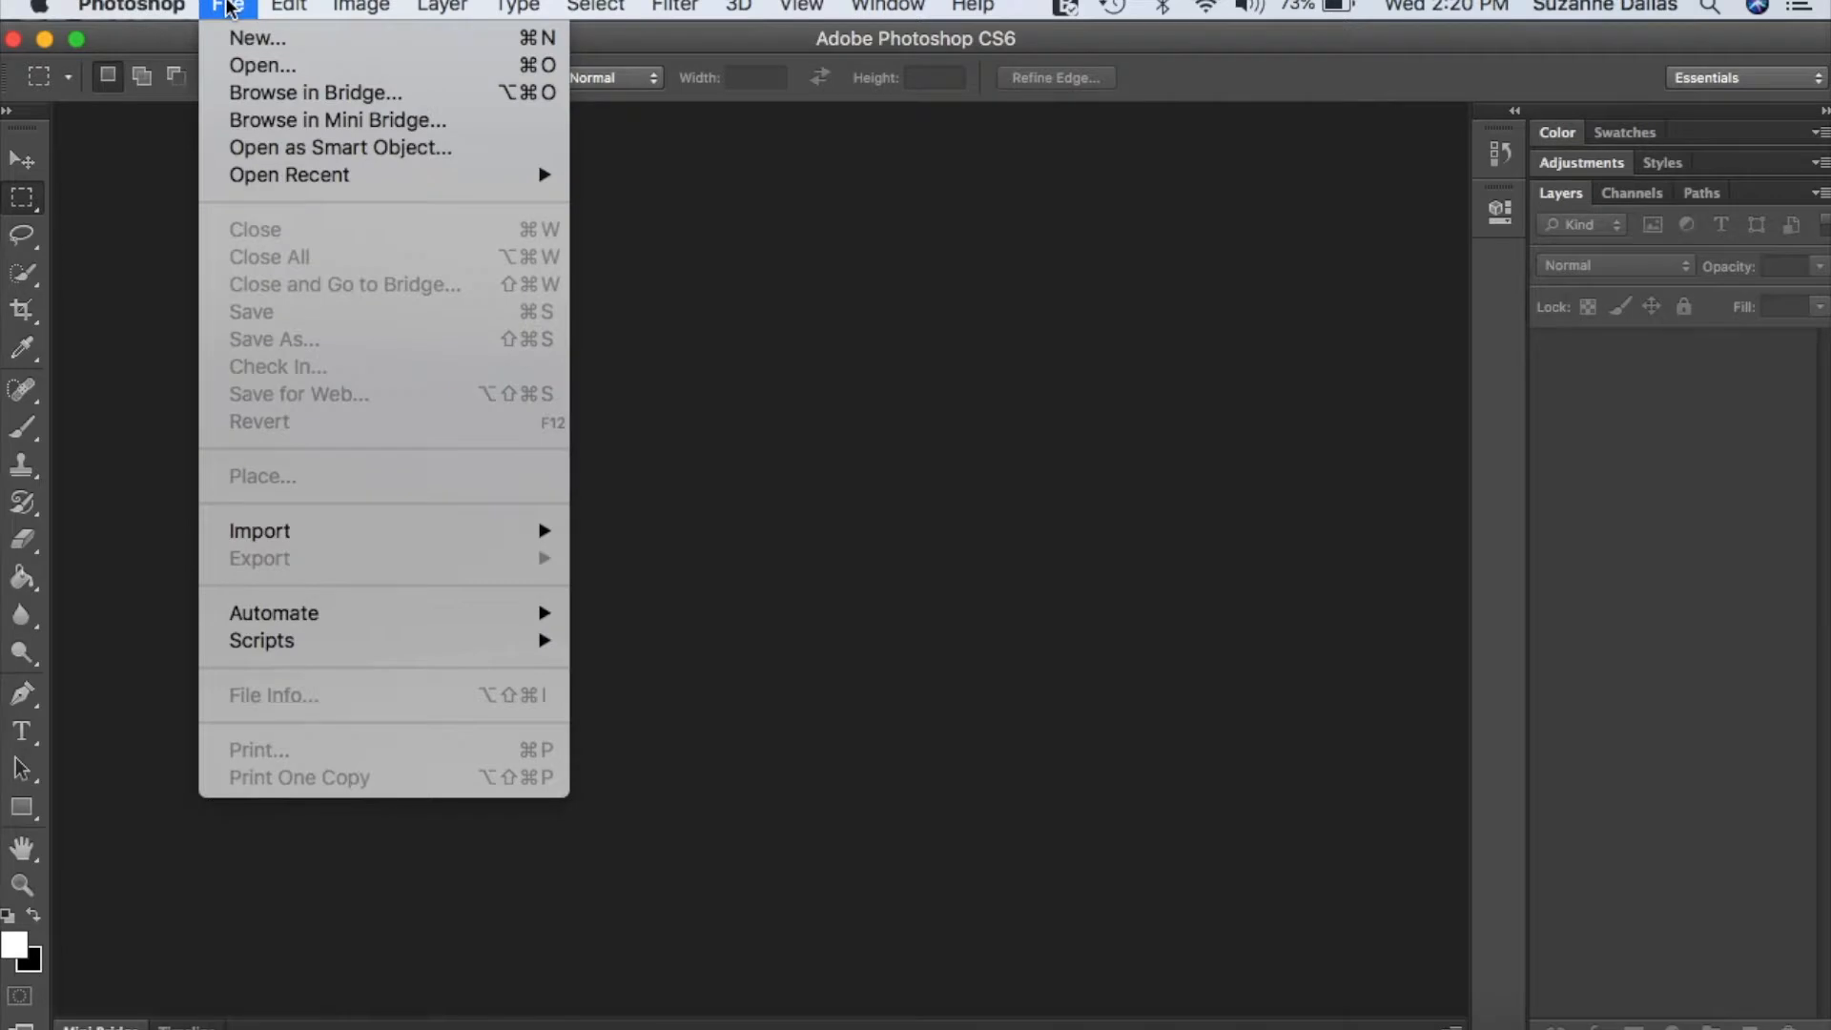
{"action": "left_click", "coordinate": [254, 65]}
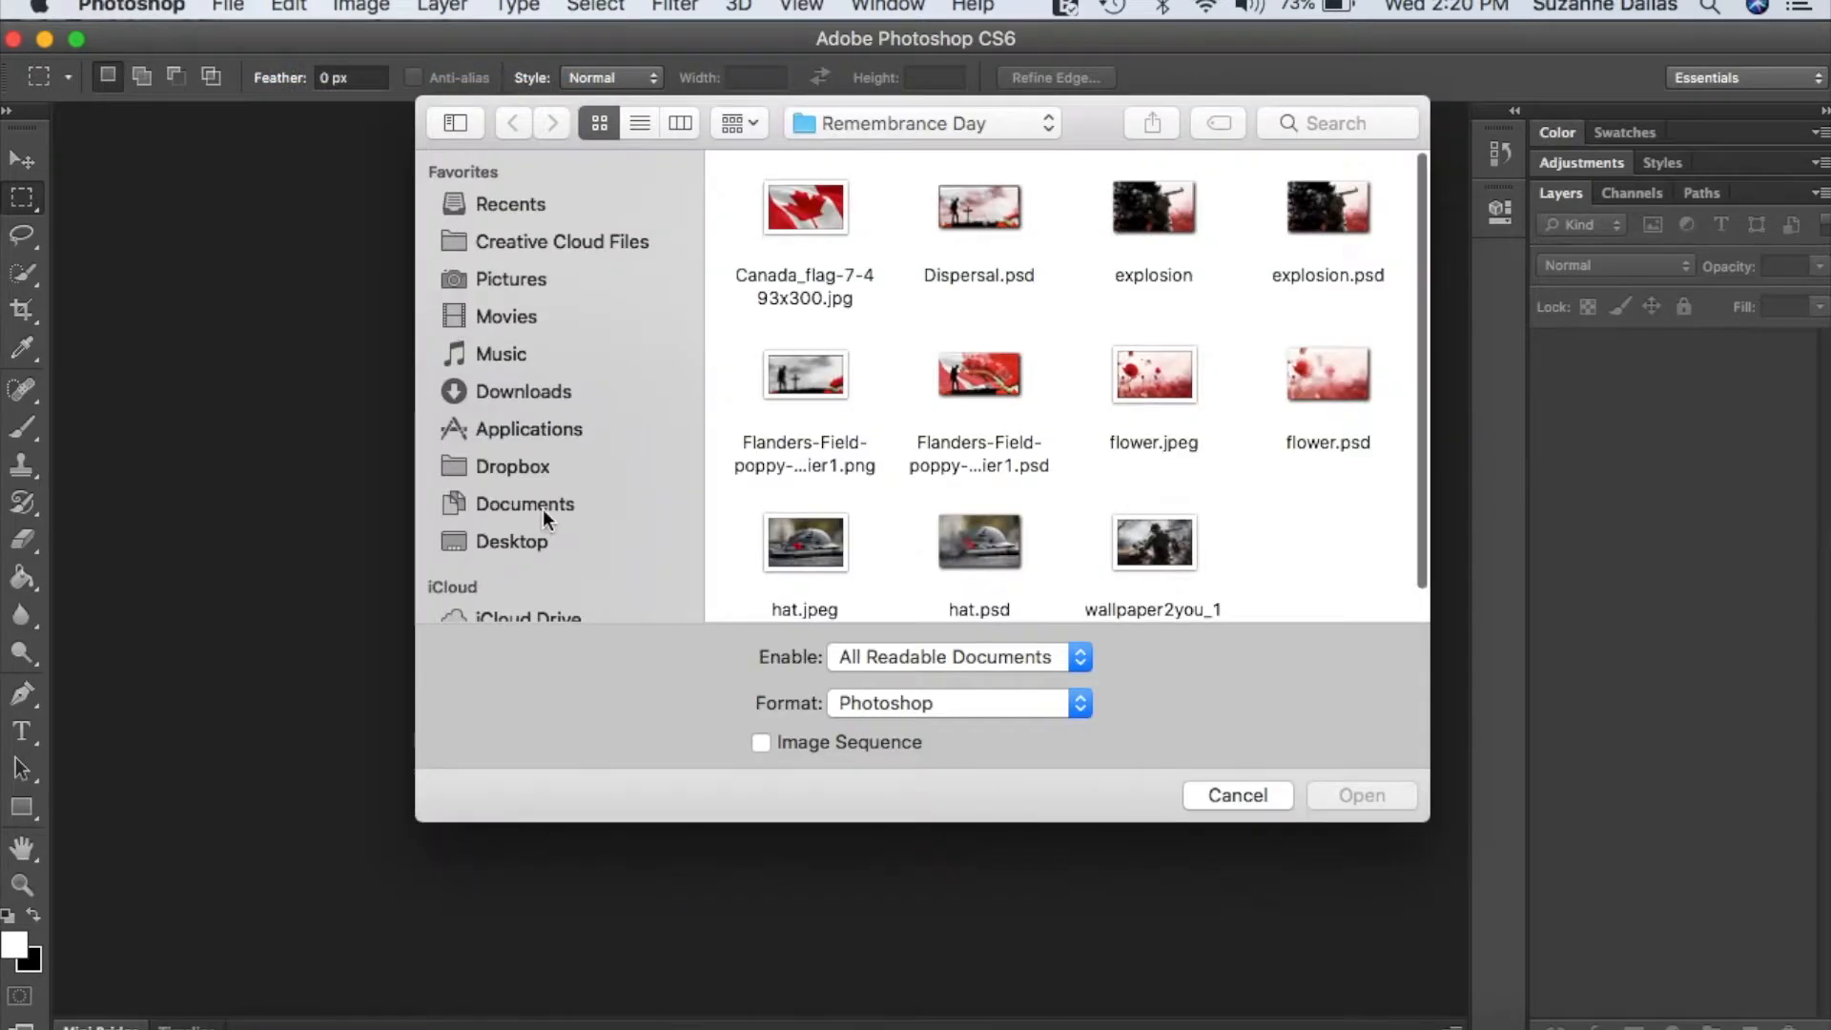
{"action": "left_click", "coordinate": [529, 542]}
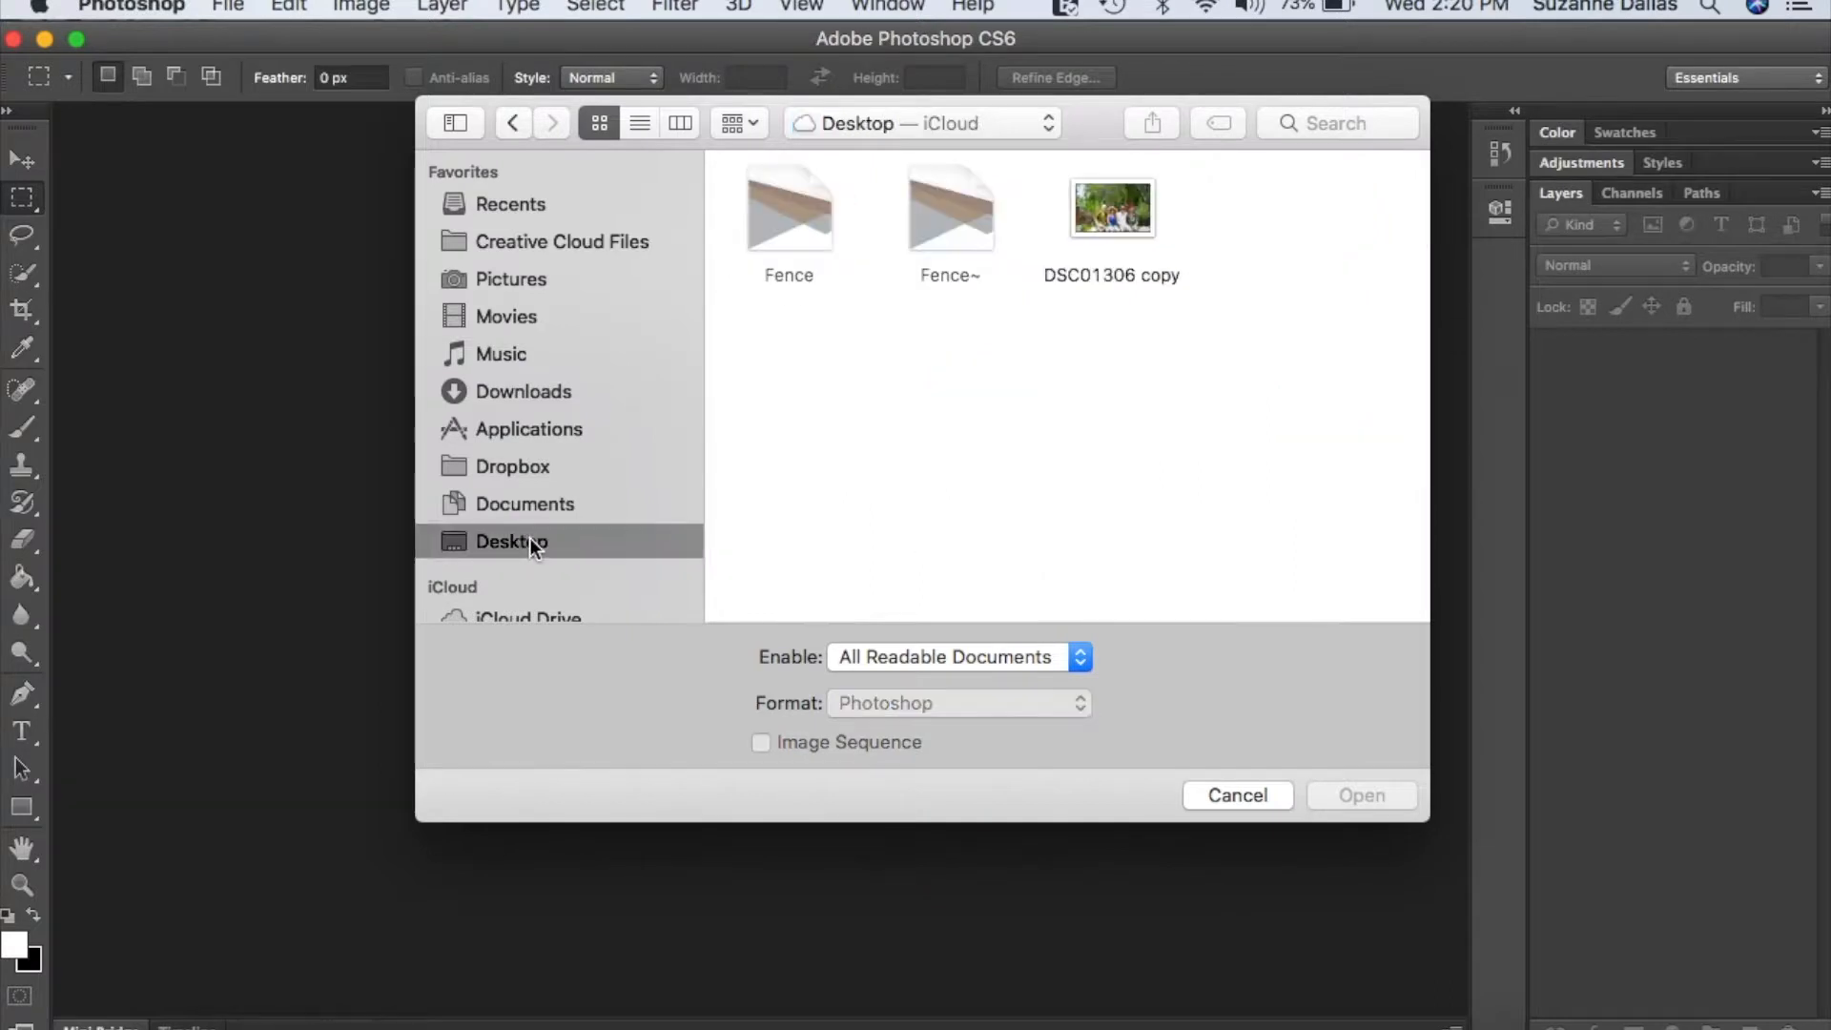
{"action": "left_click", "coordinate": [1109, 212]}
{"action": "key", "text": "Return"}
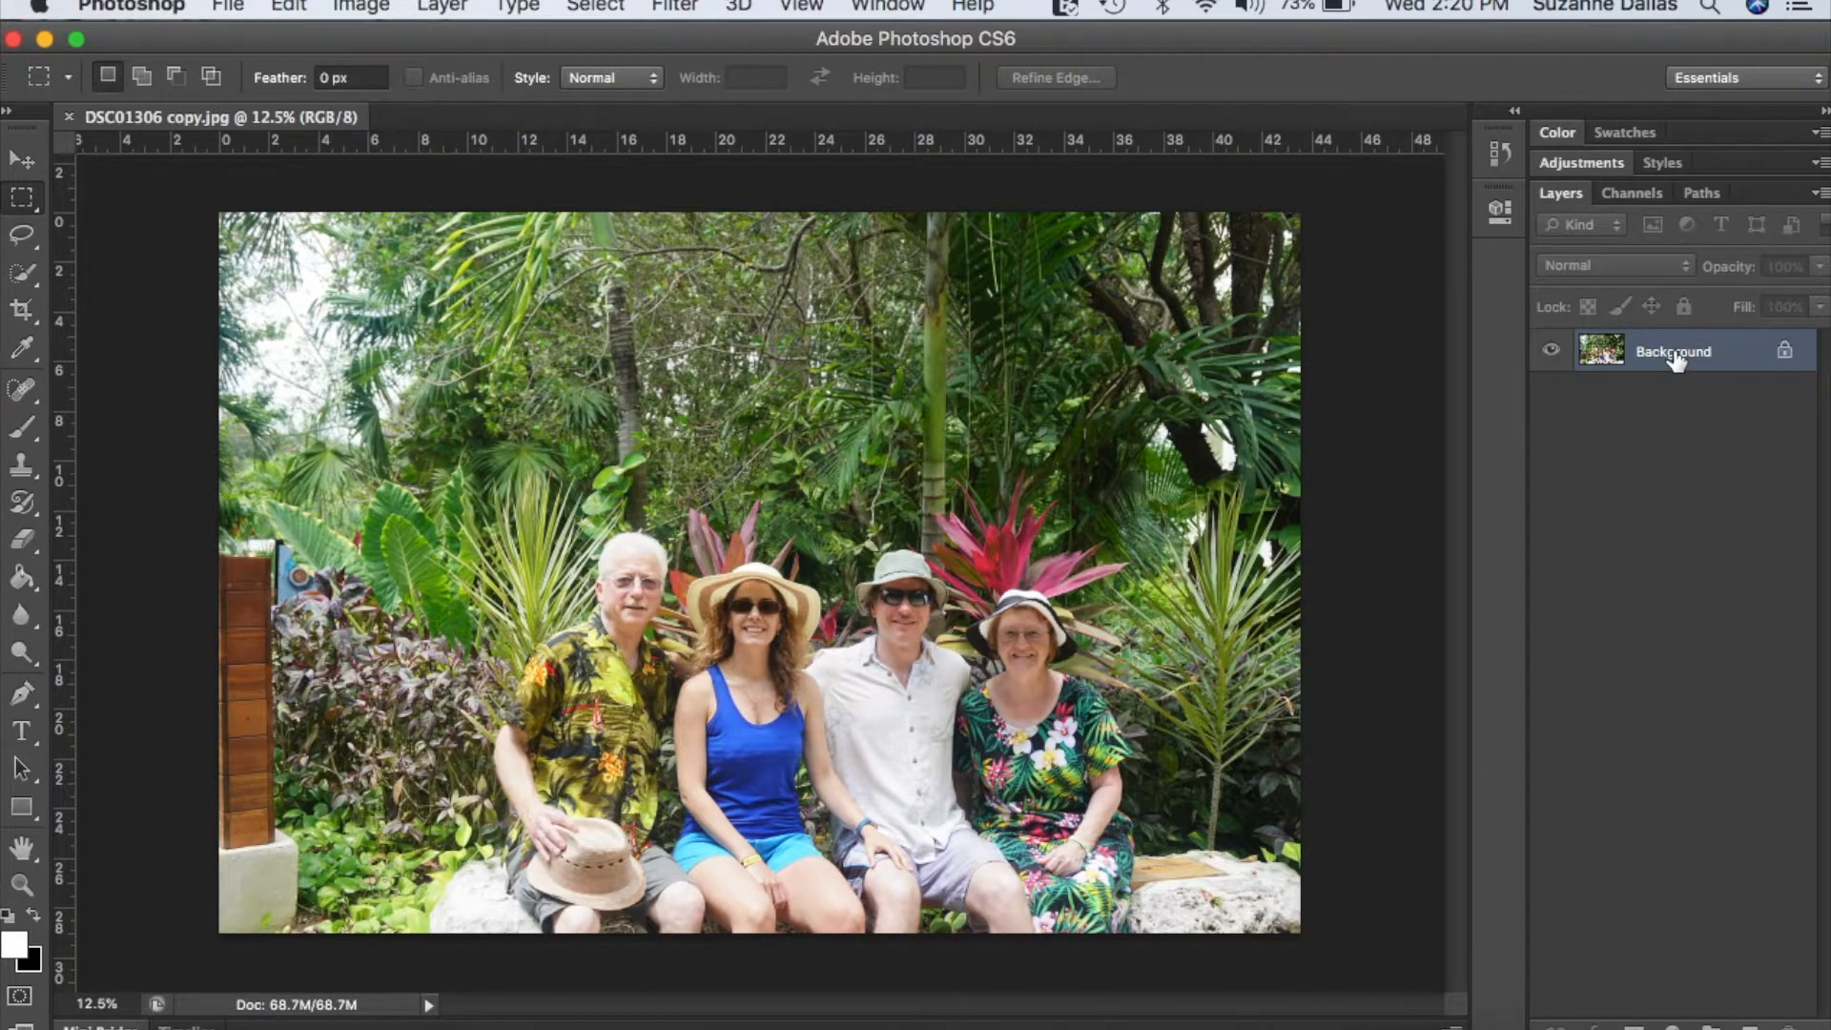
Duplicate the Background layer within the same document, keeping the name "Background copy".
{"action": "right_click", "coordinate": [1676, 357]}
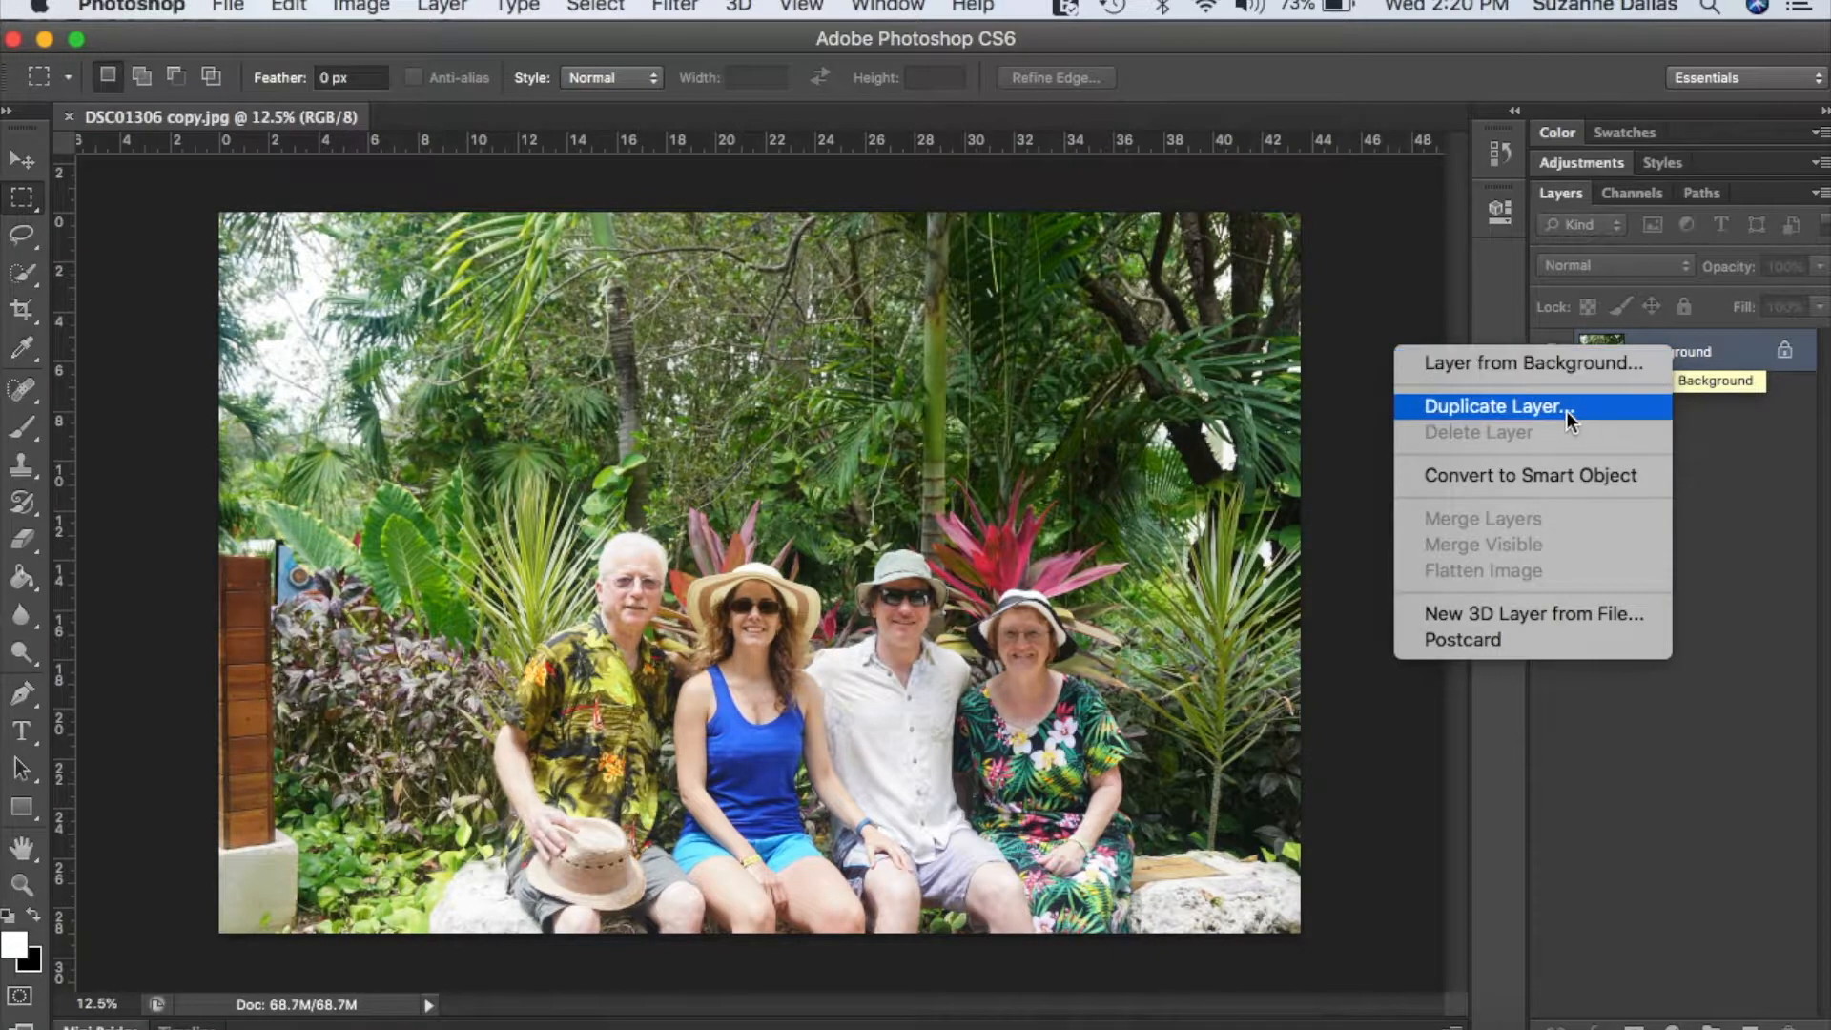
{"action": "left_click", "coordinate": [1716, 351]}
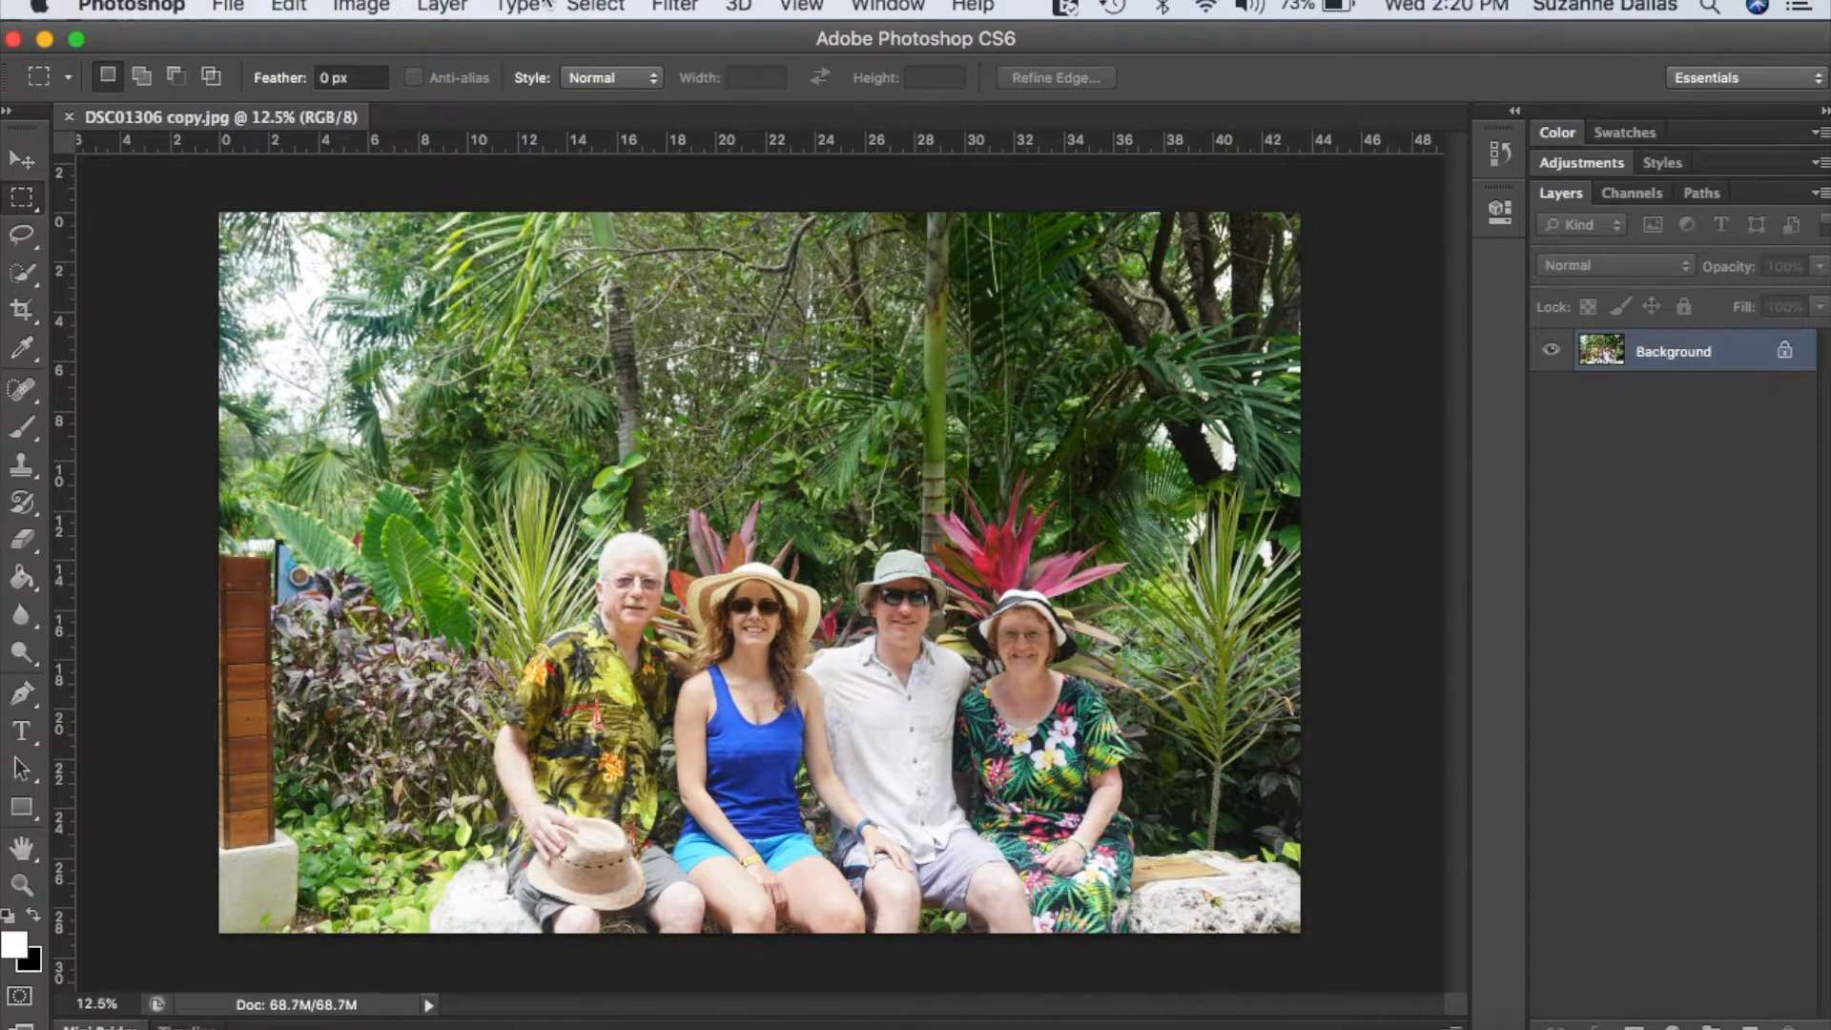
{"action": "left_click", "coordinate": [441, 5]}
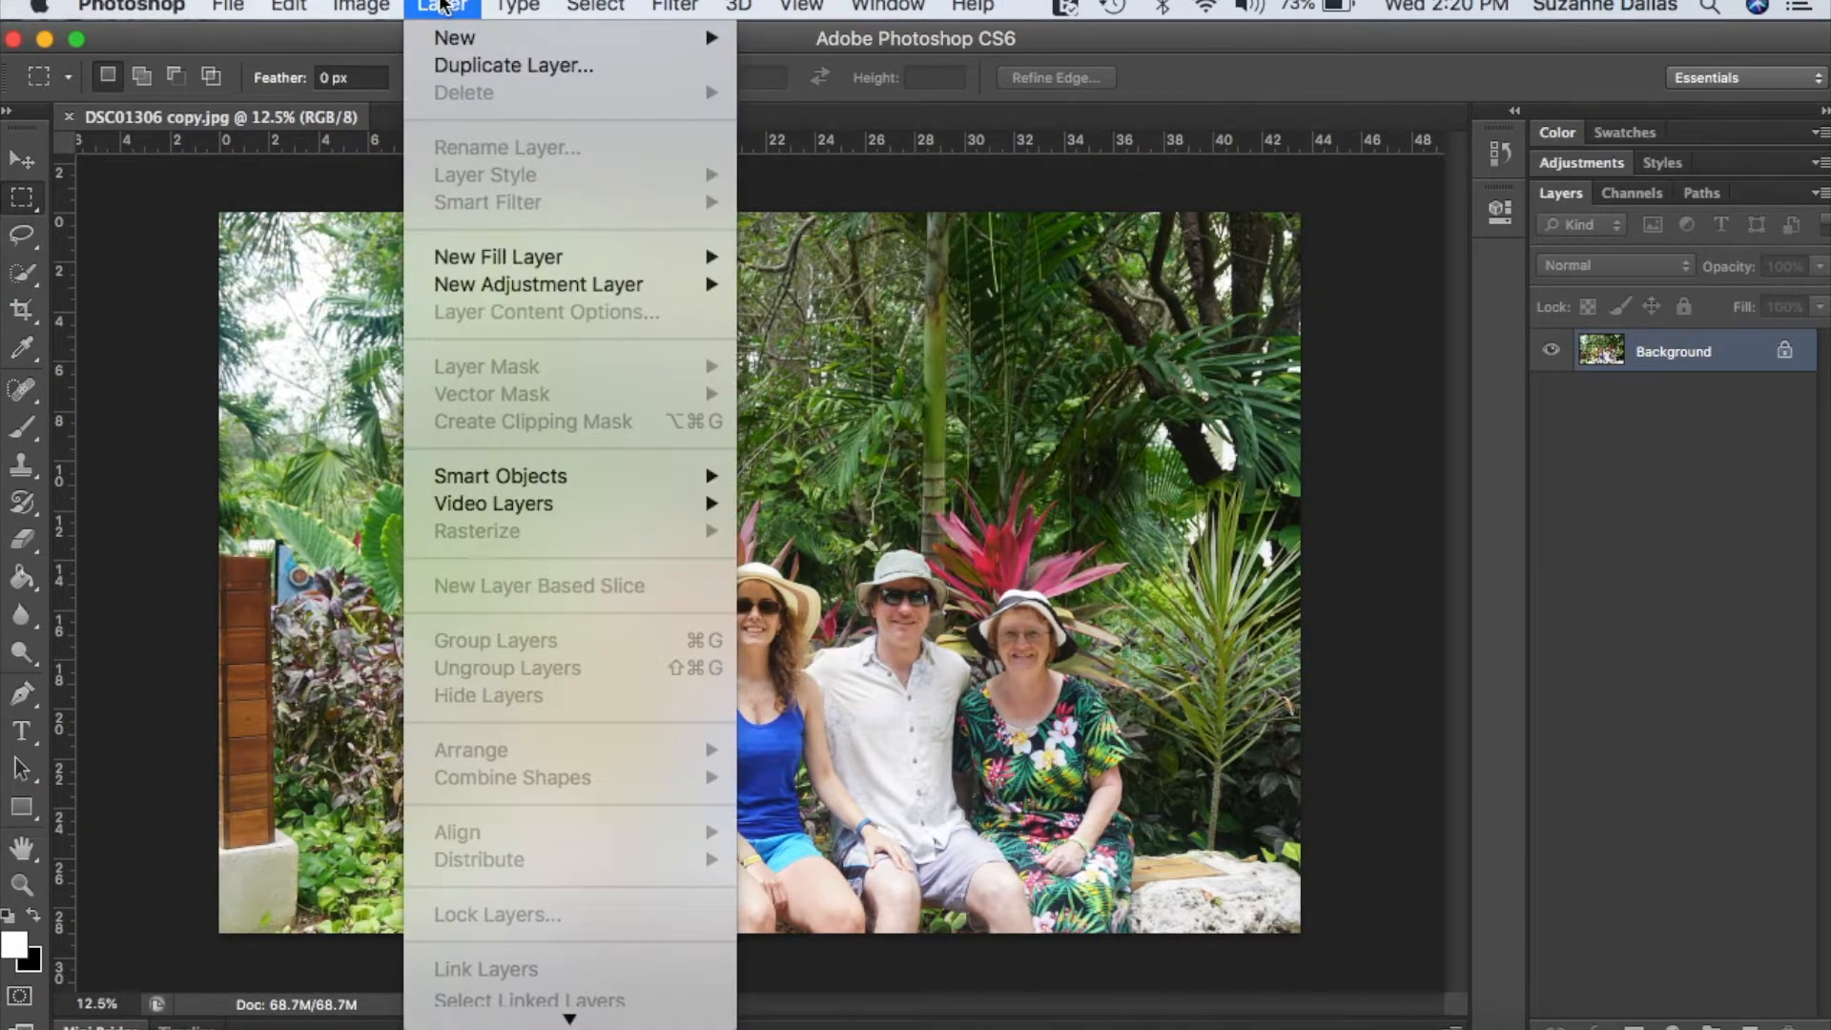
{"action": "left_click", "coordinate": [487, 75]}
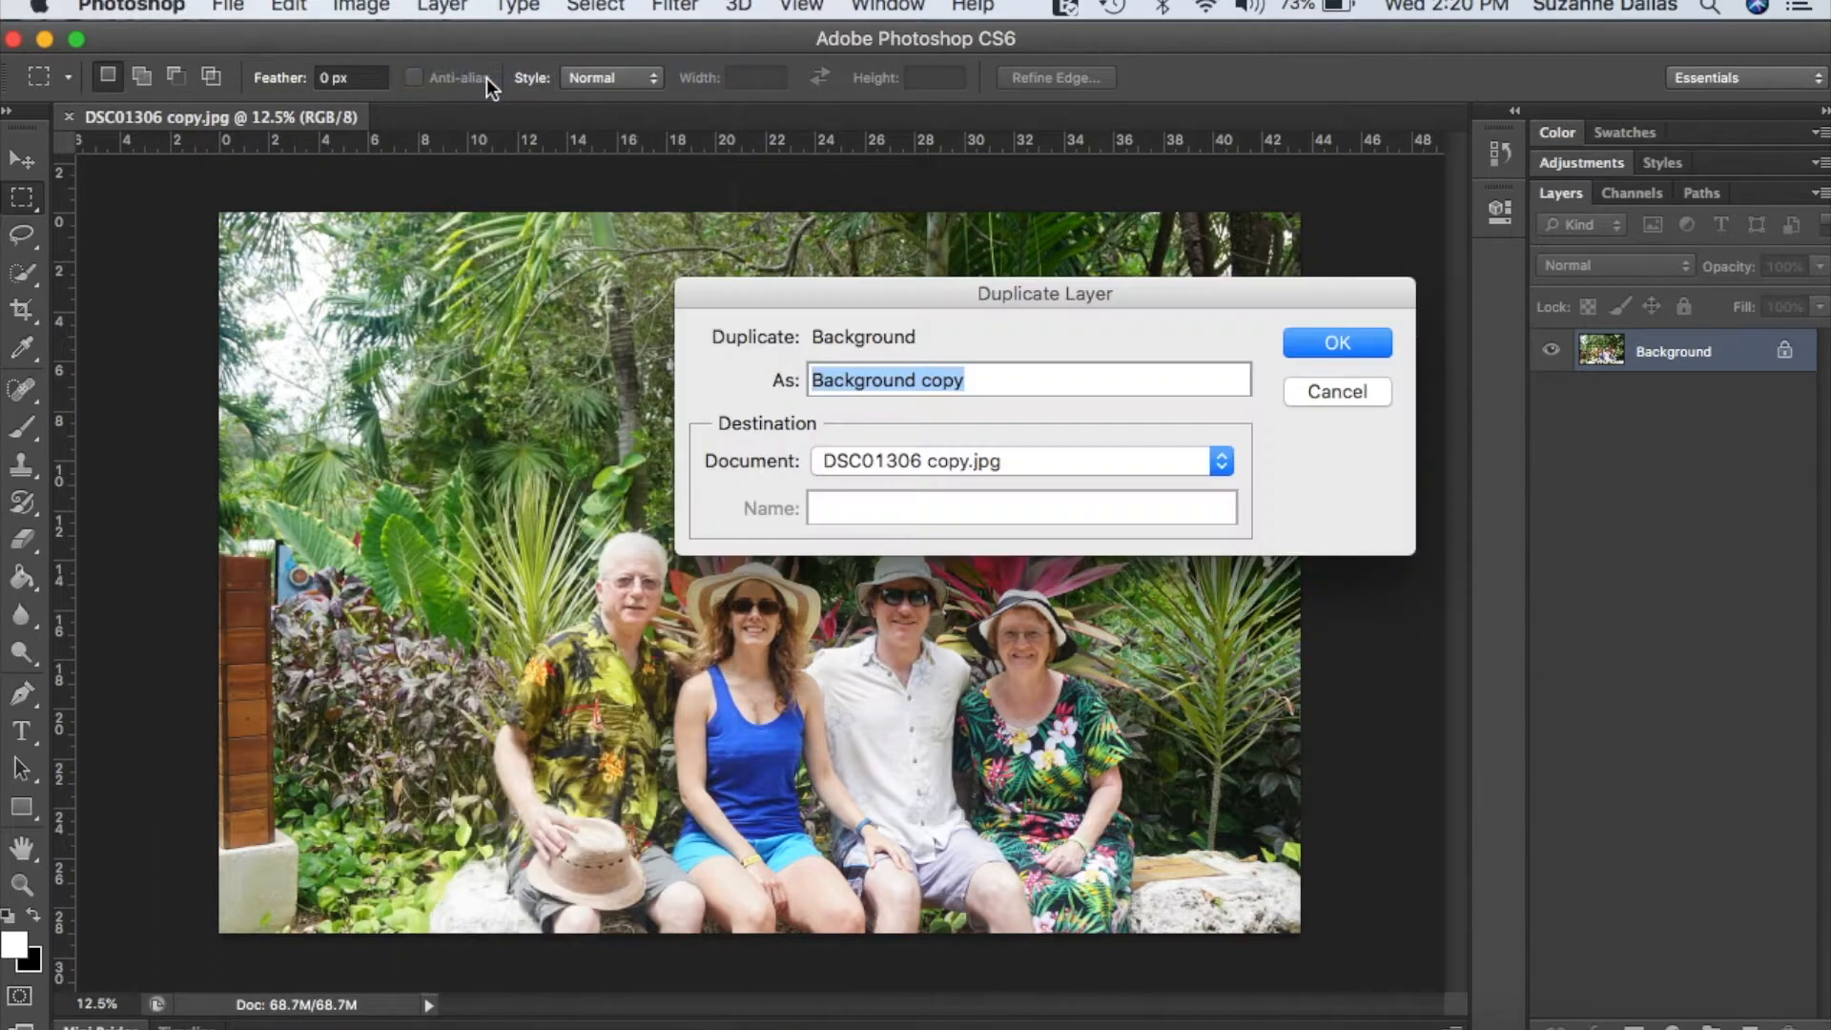
{"action": "left_click", "coordinate": [1350, 345]}
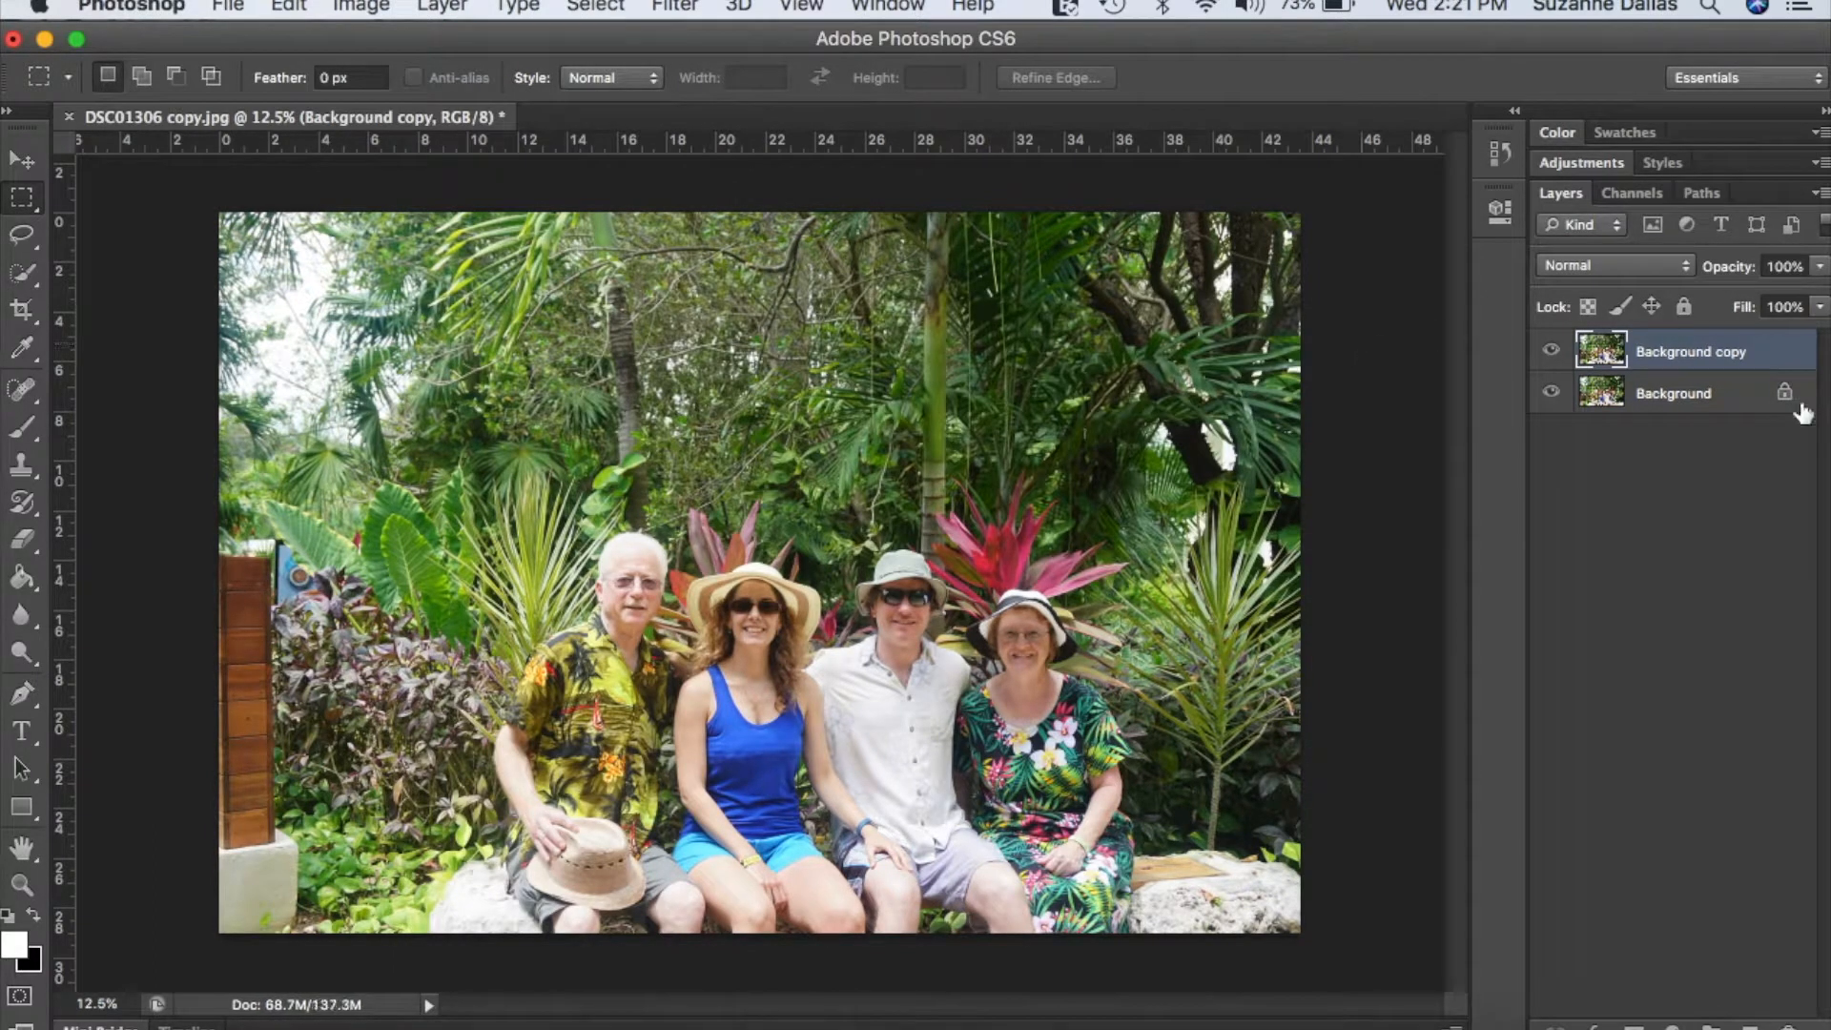
Add an empty layer directly above Background and fill it with black using the Paint Bucket.
{"action": "left_click", "coordinate": [1659, 401]}
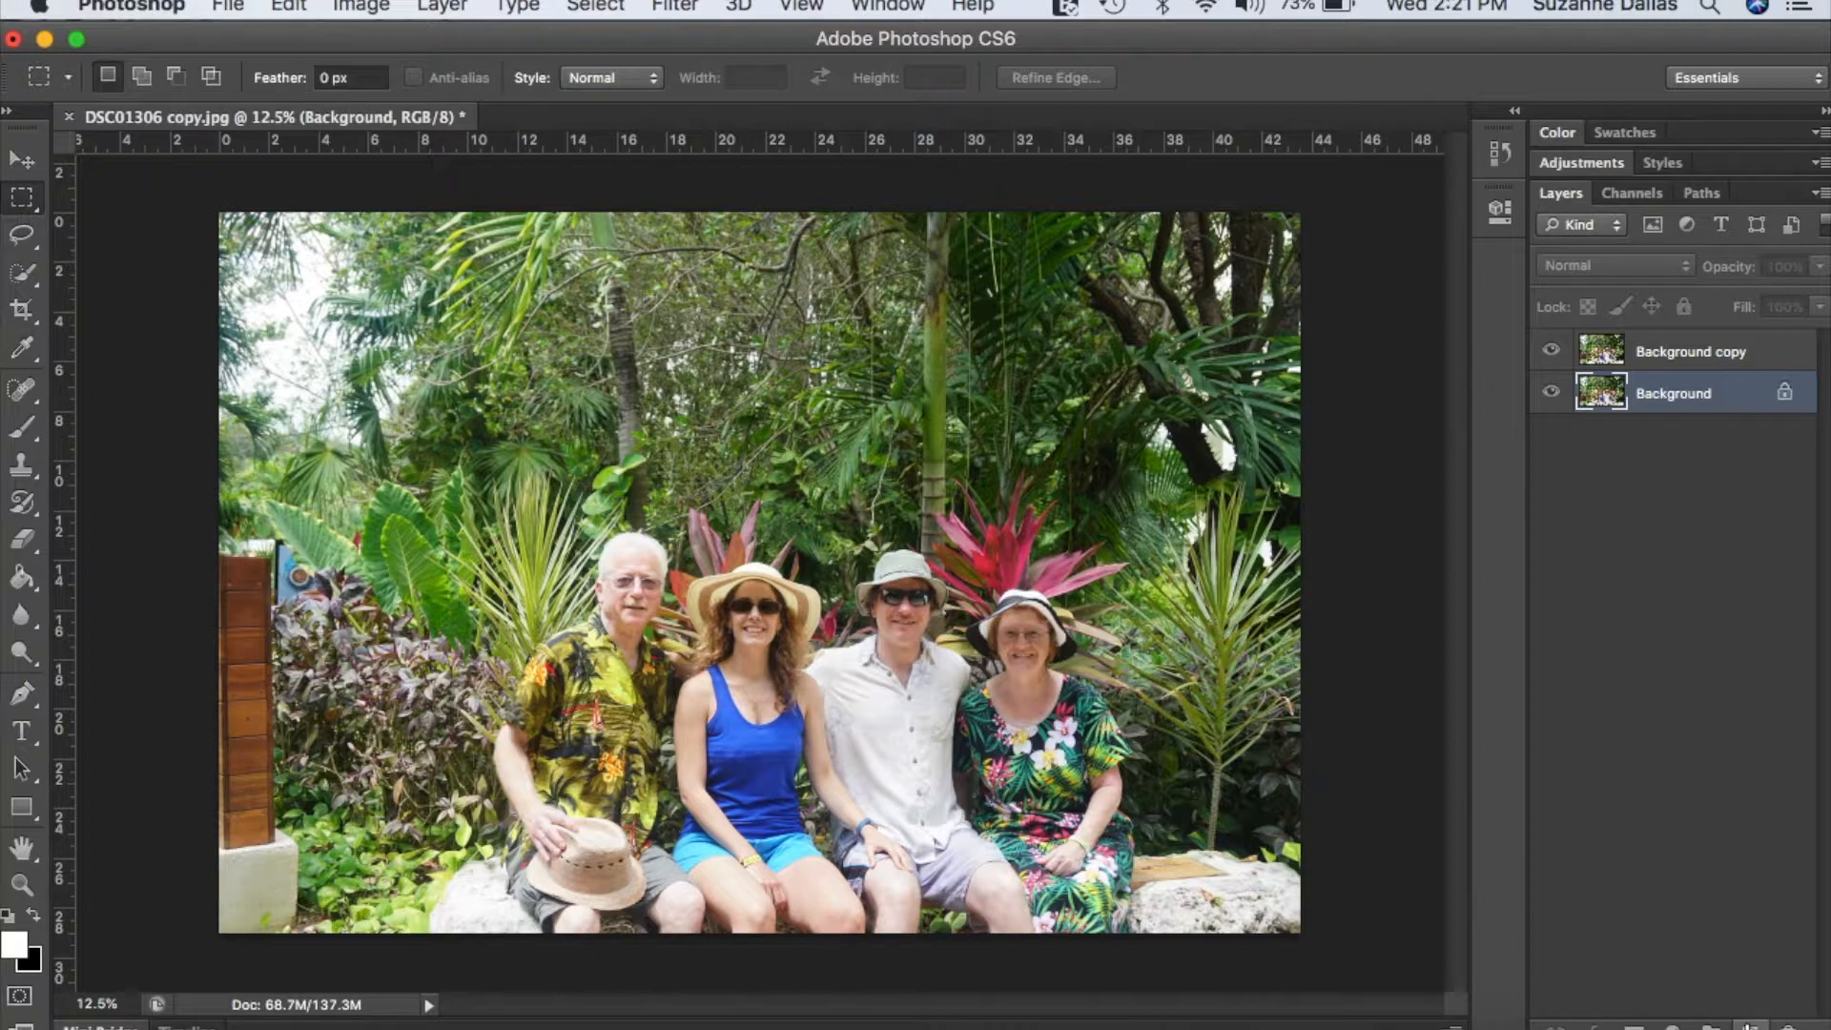
{"action": "left_click", "coordinate": [1750, 1024]}
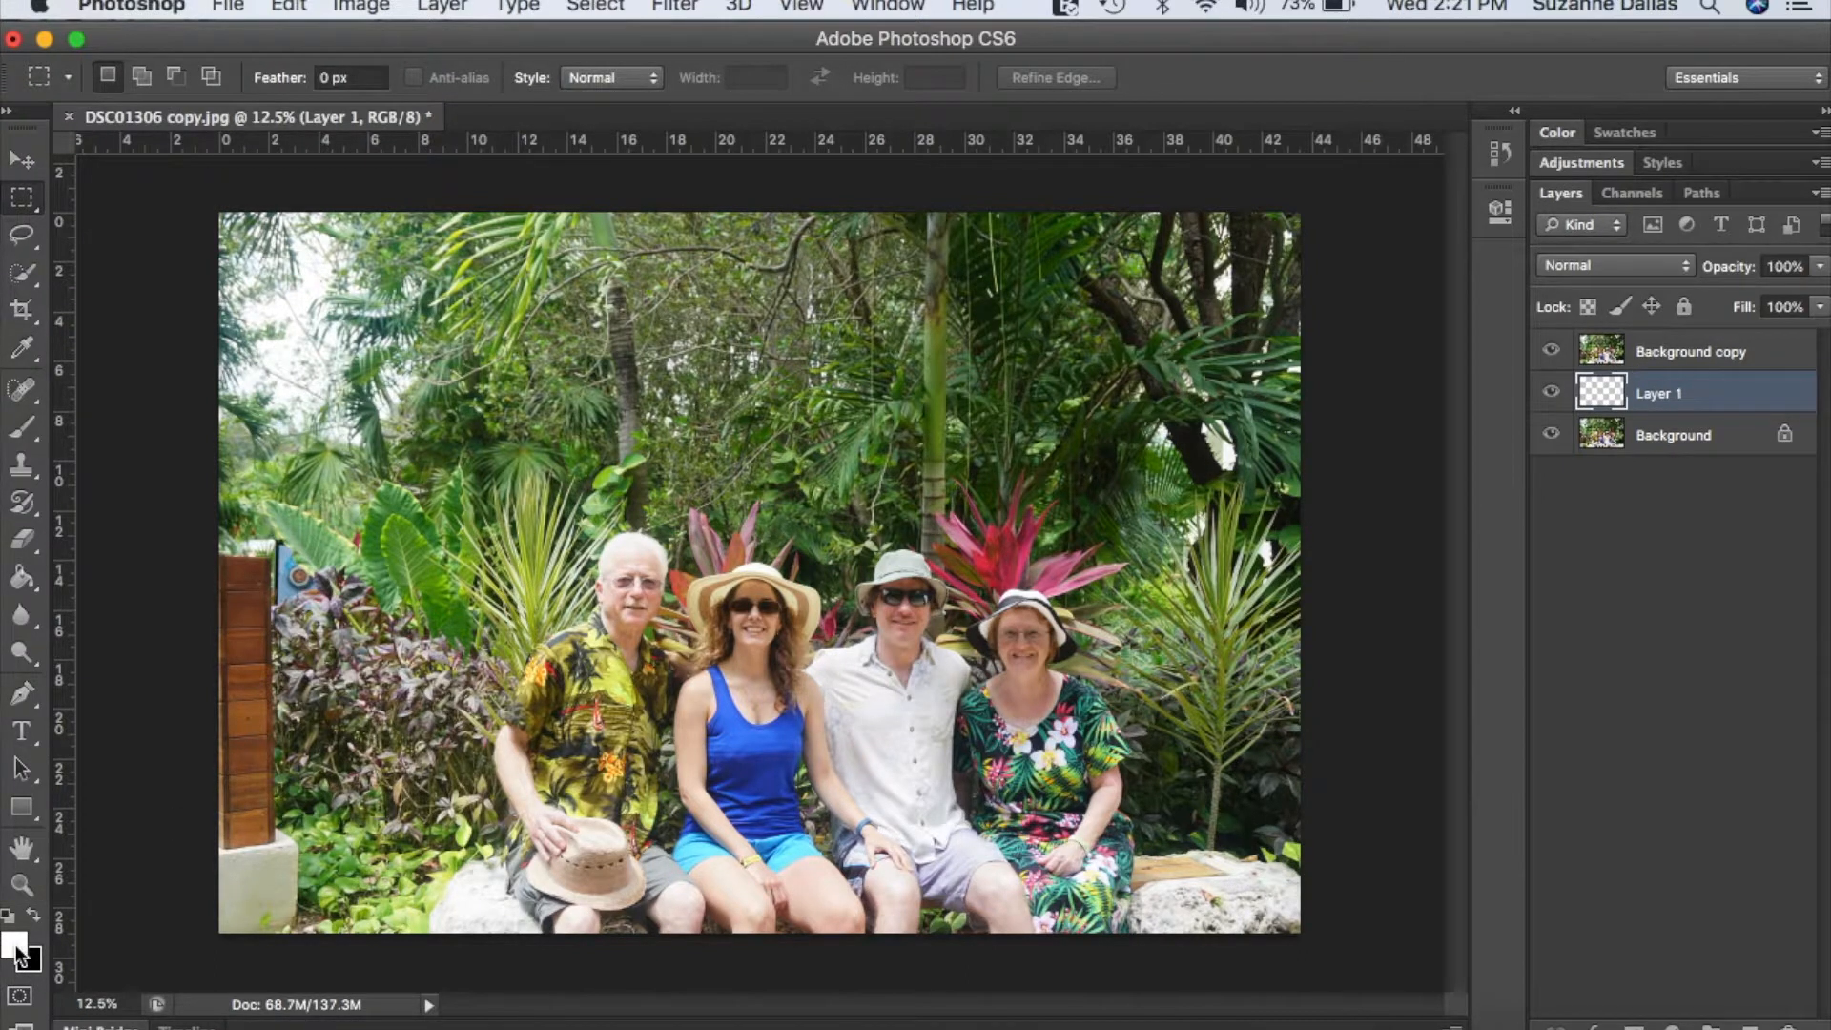
{"action": "left_click", "coordinate": [33, 917]}
{"action": "left_click", "coordinate": [27, 583]}
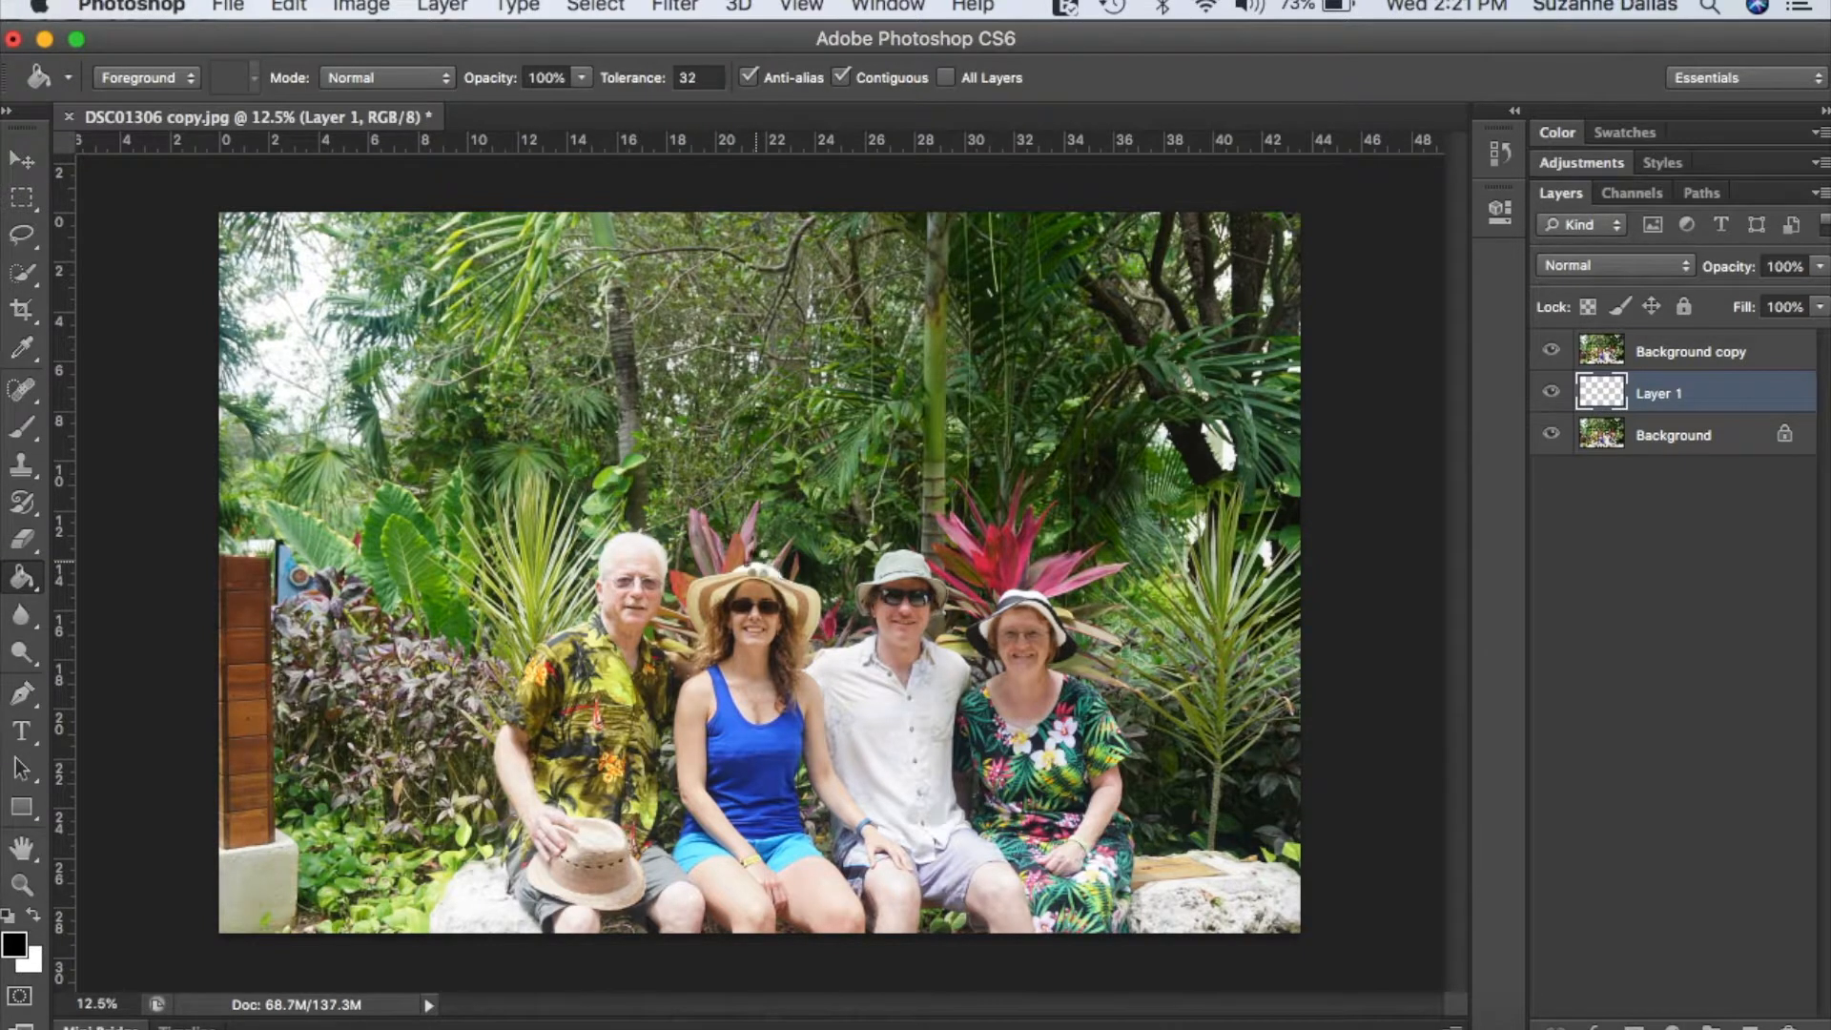
{"action": "left_click", "coordinate": [760, 570]}
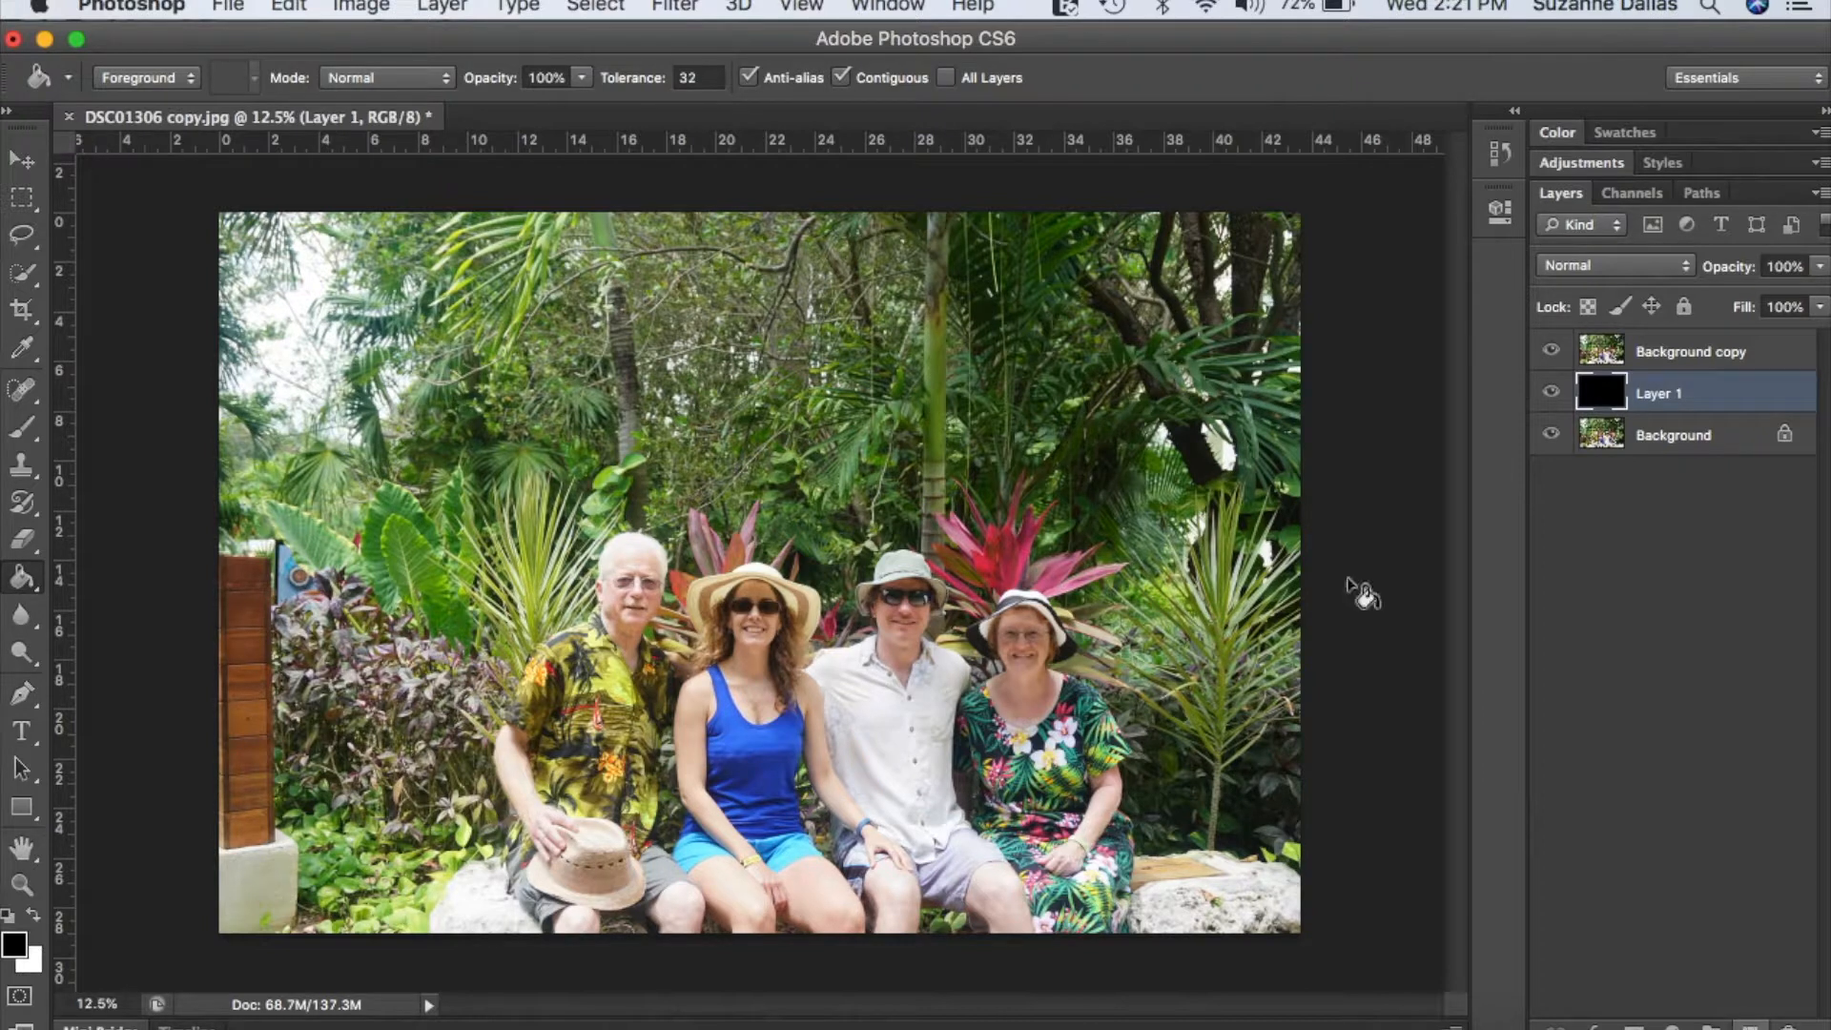
Create another empty layer above the black layer with default settings and activate the Rectangular Marquee tool.
{"action": "left_click", "coordinate": [438, 6]}
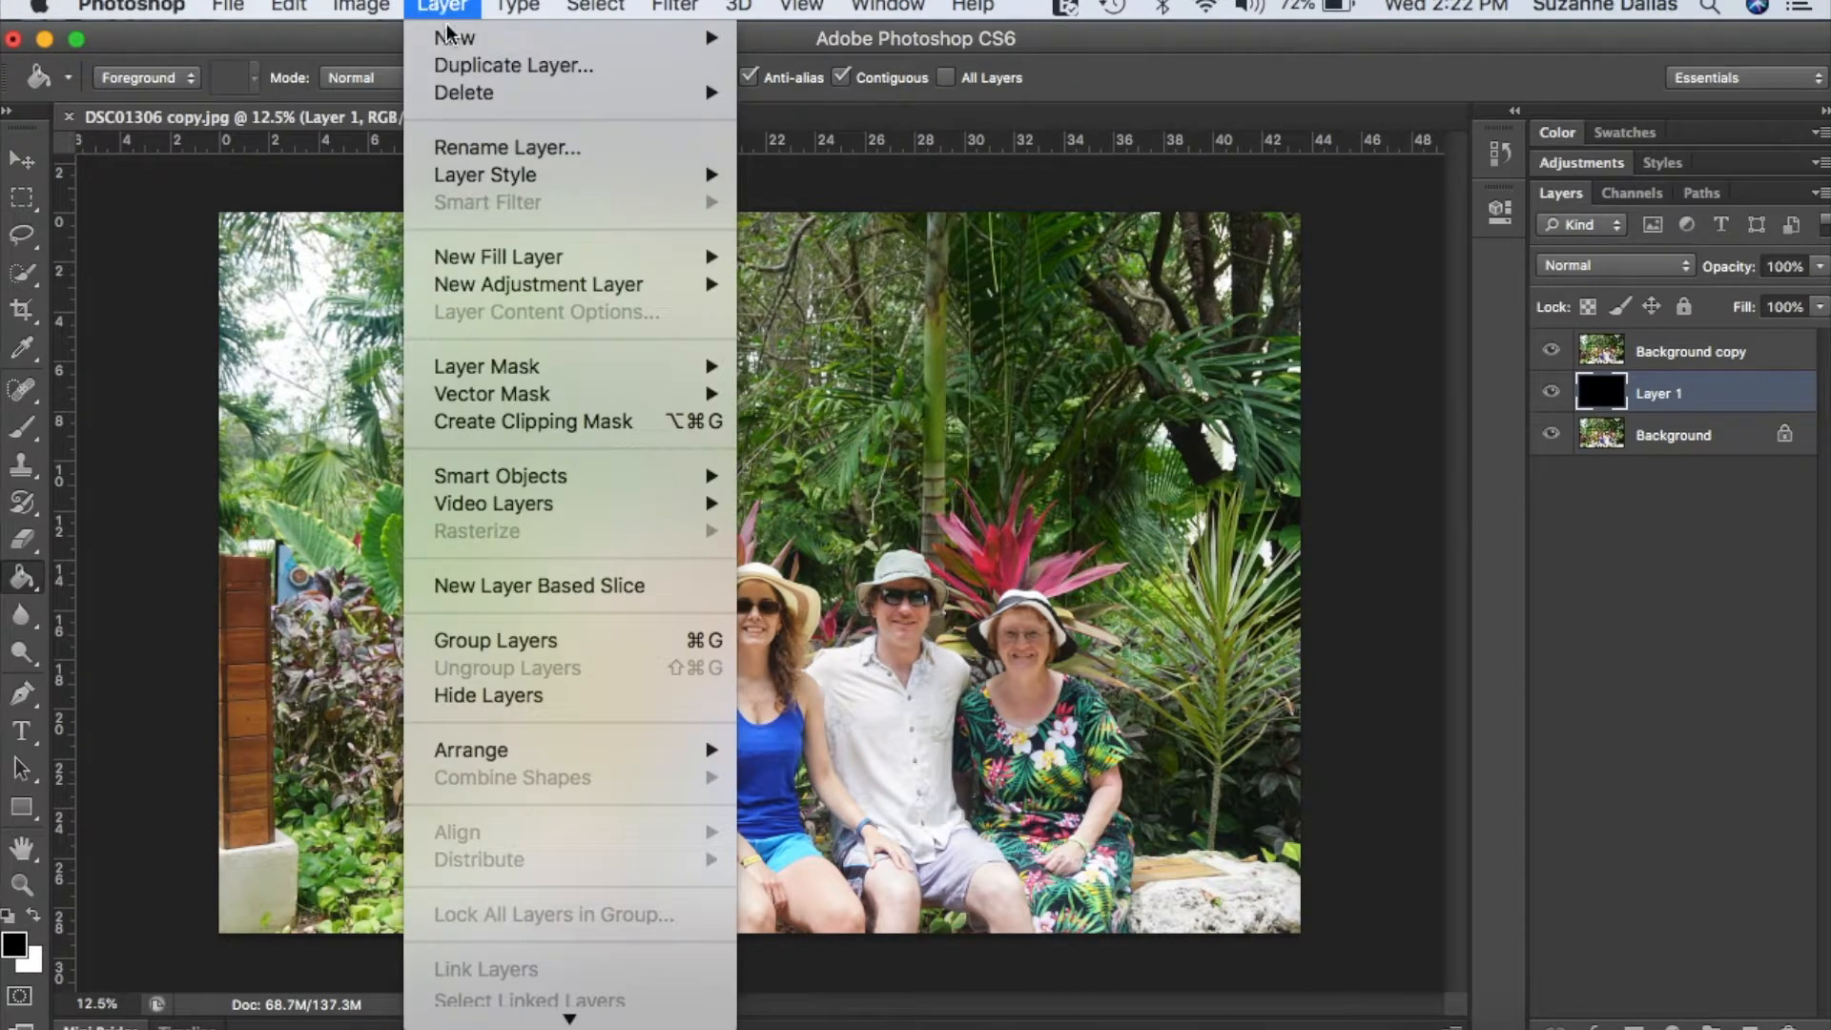
{"action": "mouse_move", "coordinate": [460, 42]}
{"action": "left_click", "coordinate": [791, 56]}
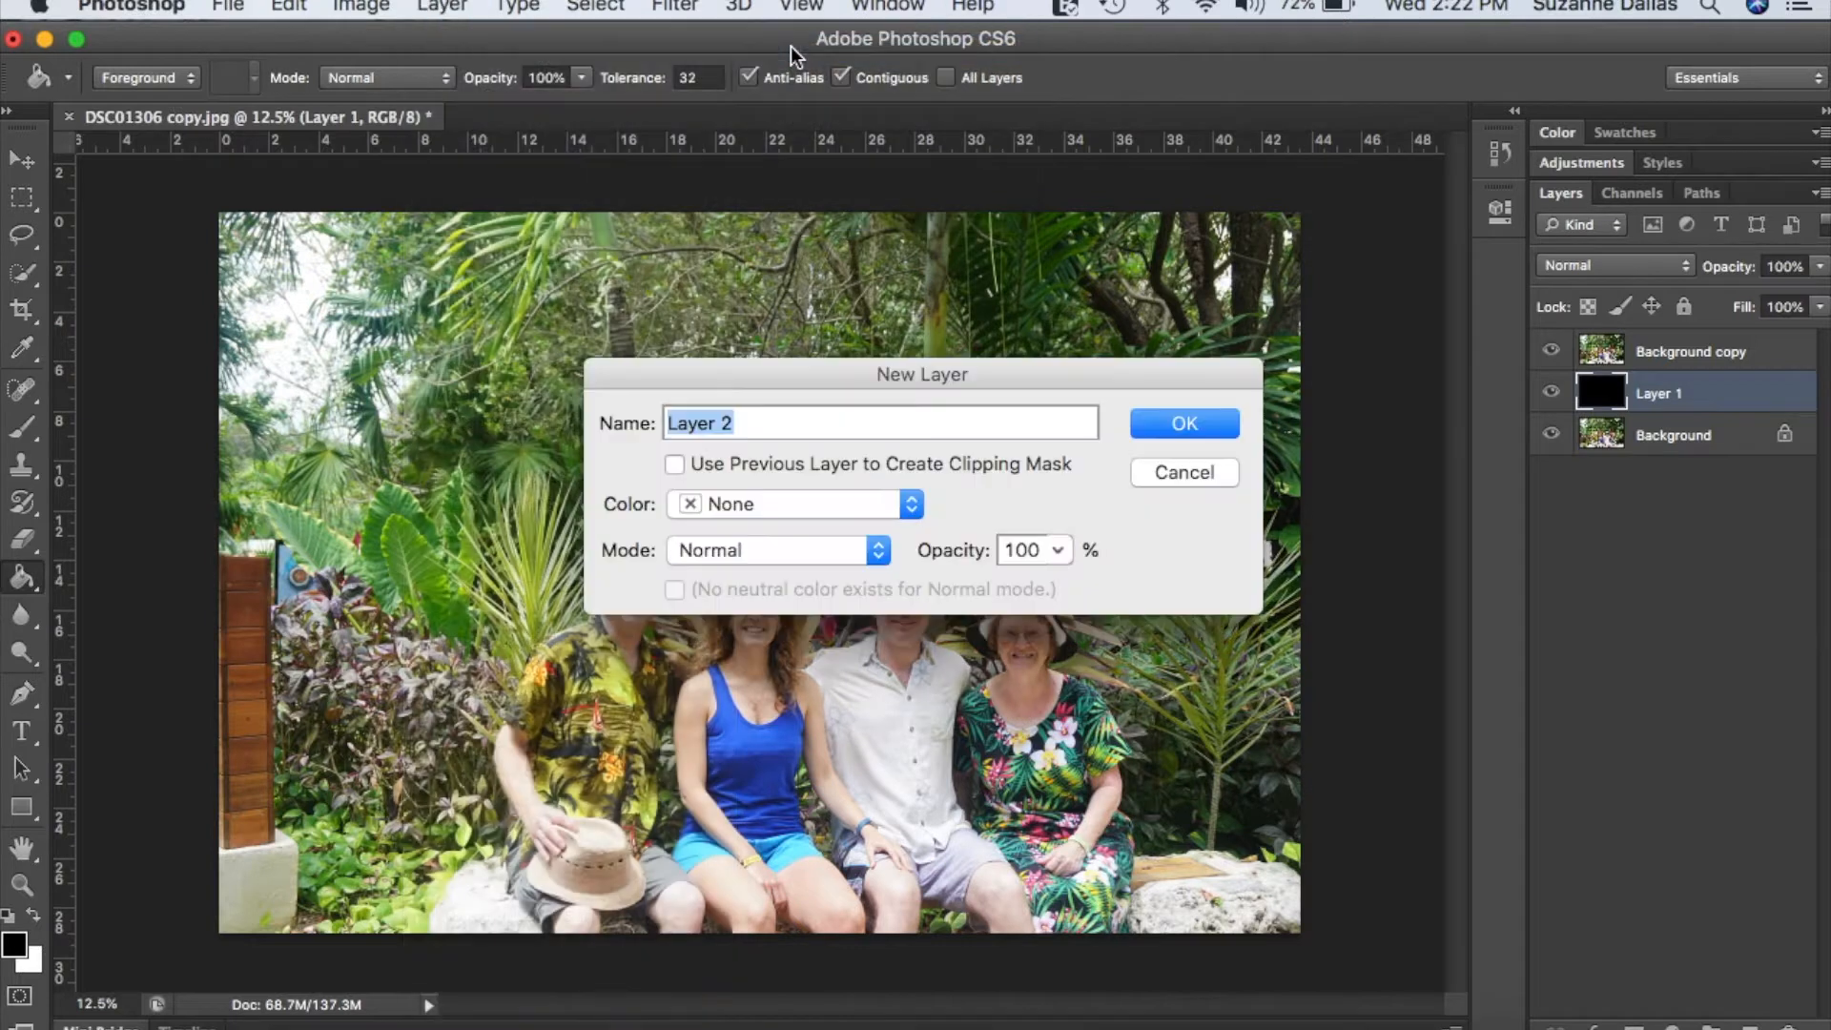
{"action": "left_click", "coordinate": [1185, 423]}
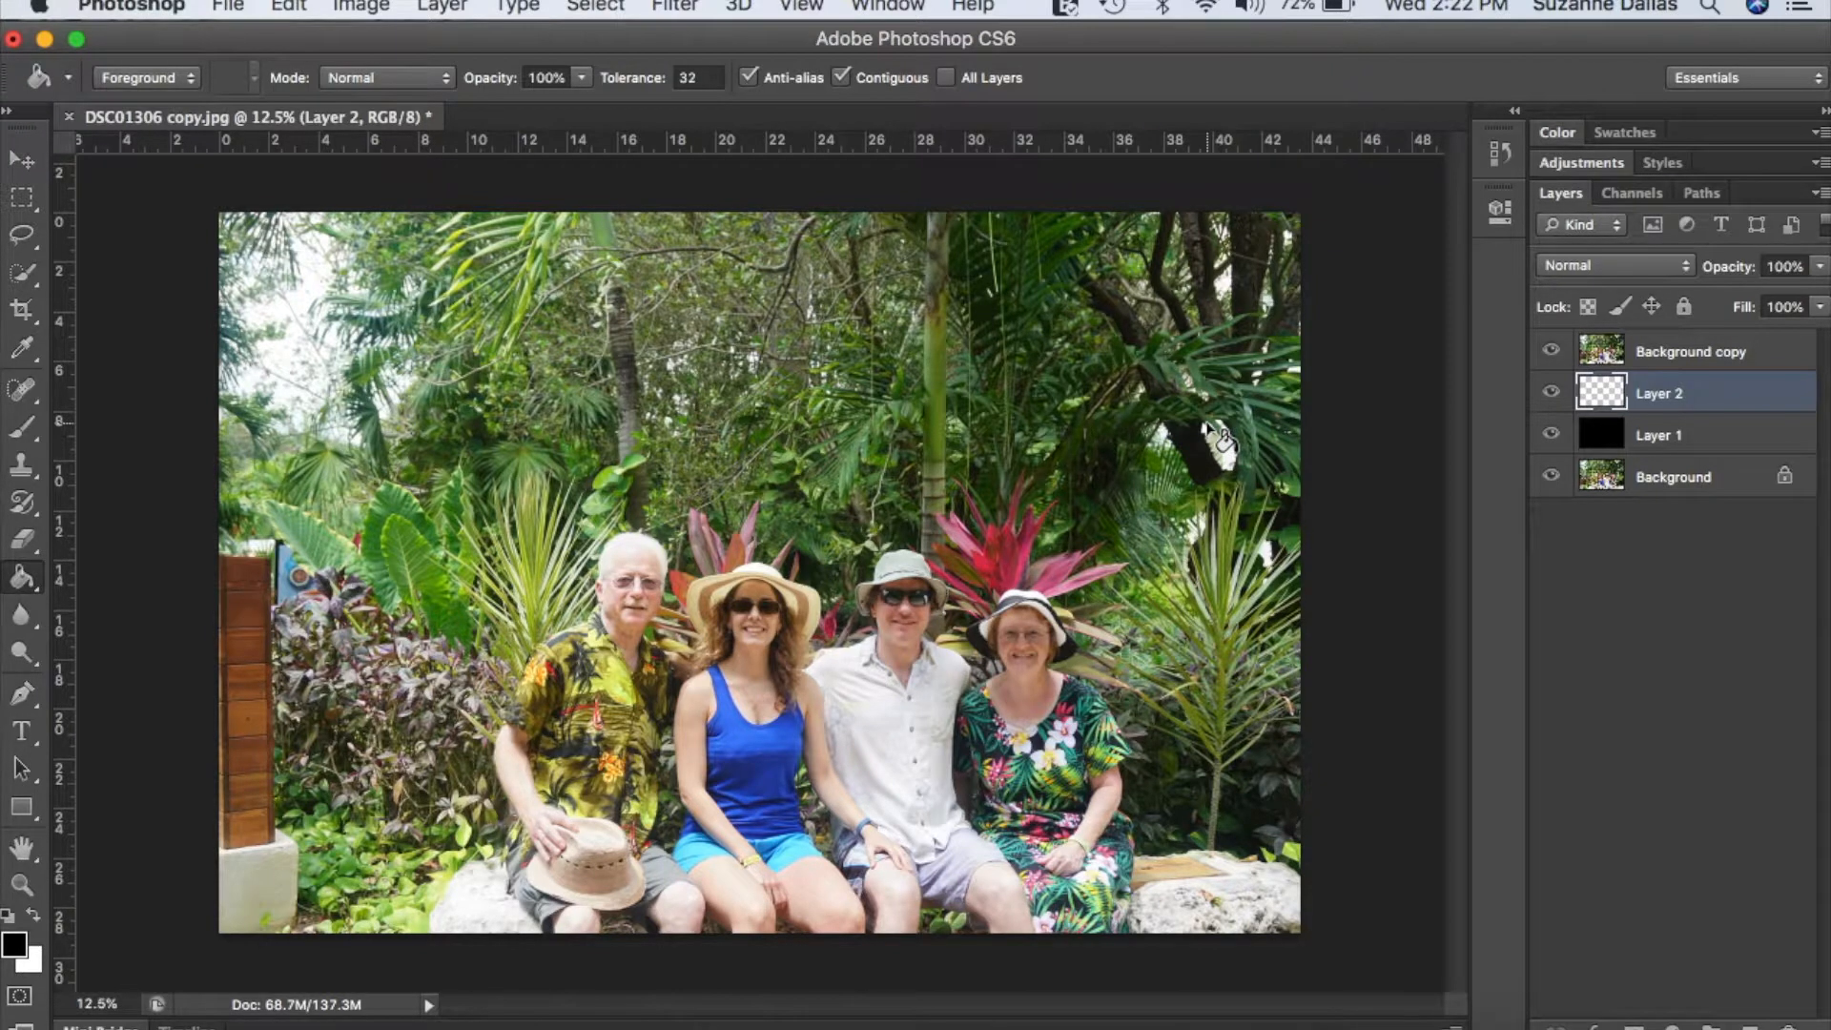
{"action": "left_click", "coordinate": [23, 200]}
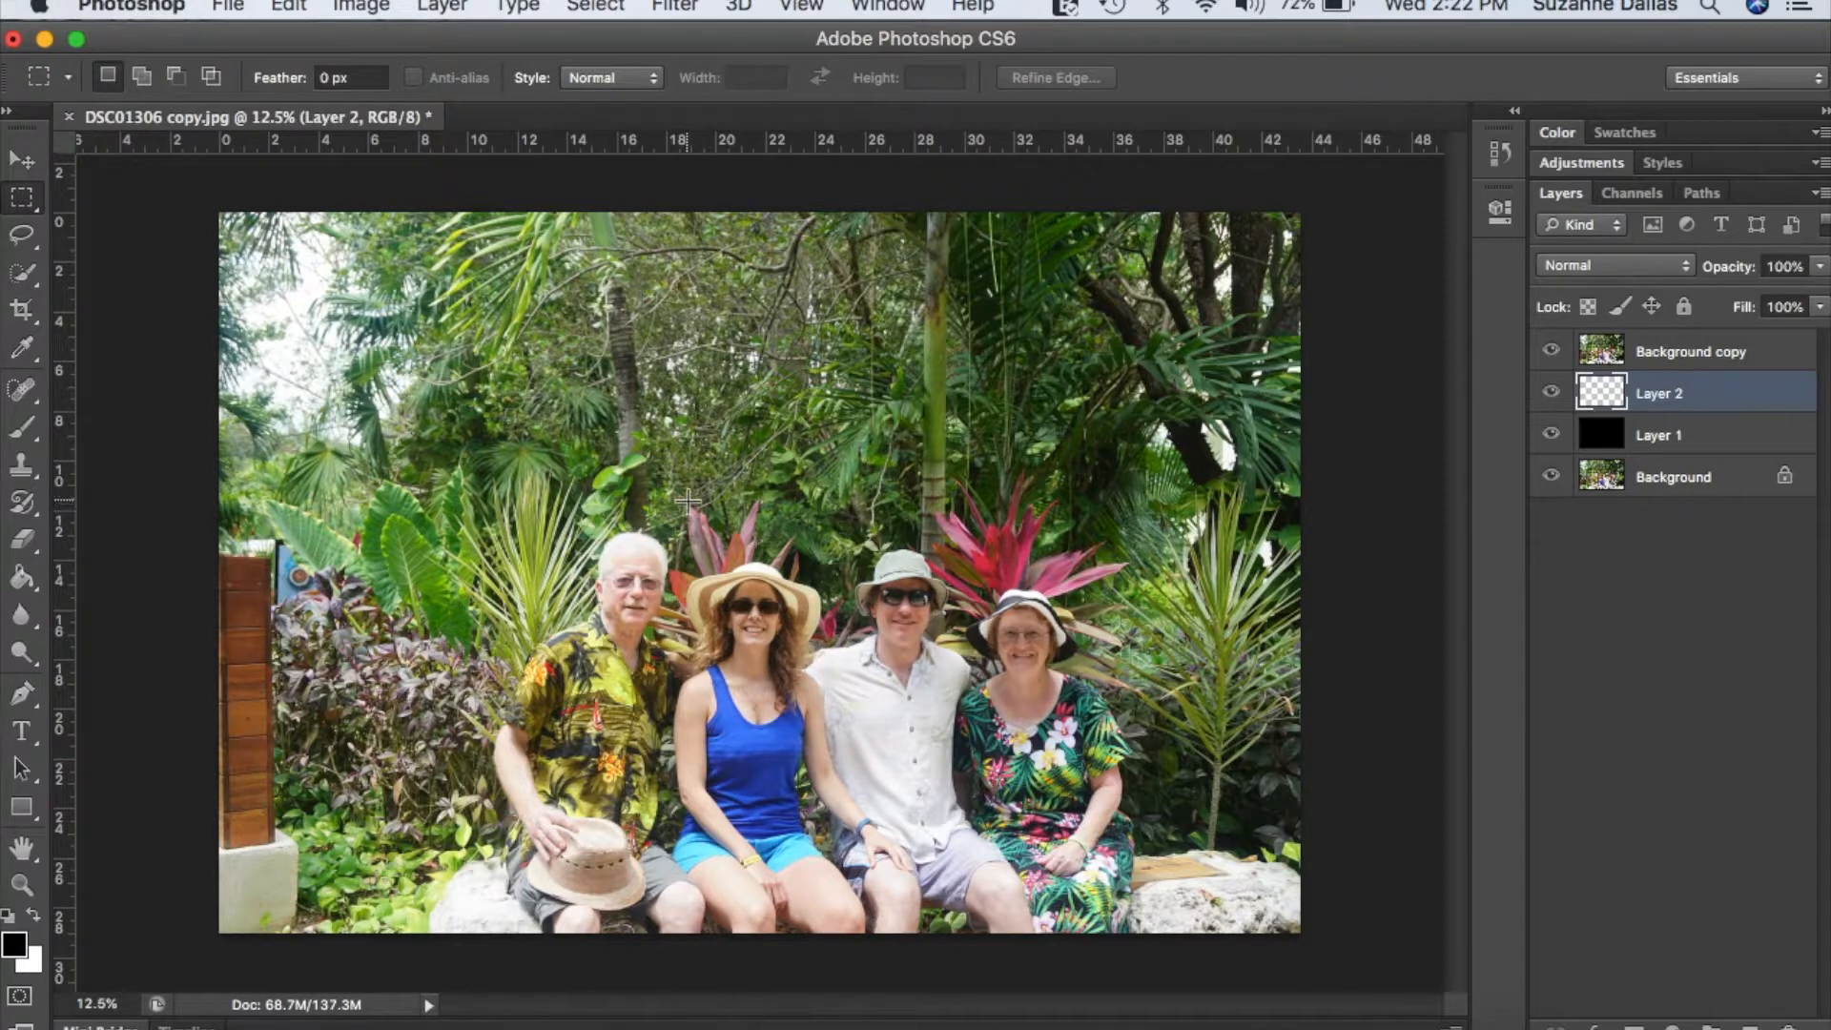
{"action": "left_click_drag", "start_coordinate": [691, 495], "coordinate": [963, 773]}
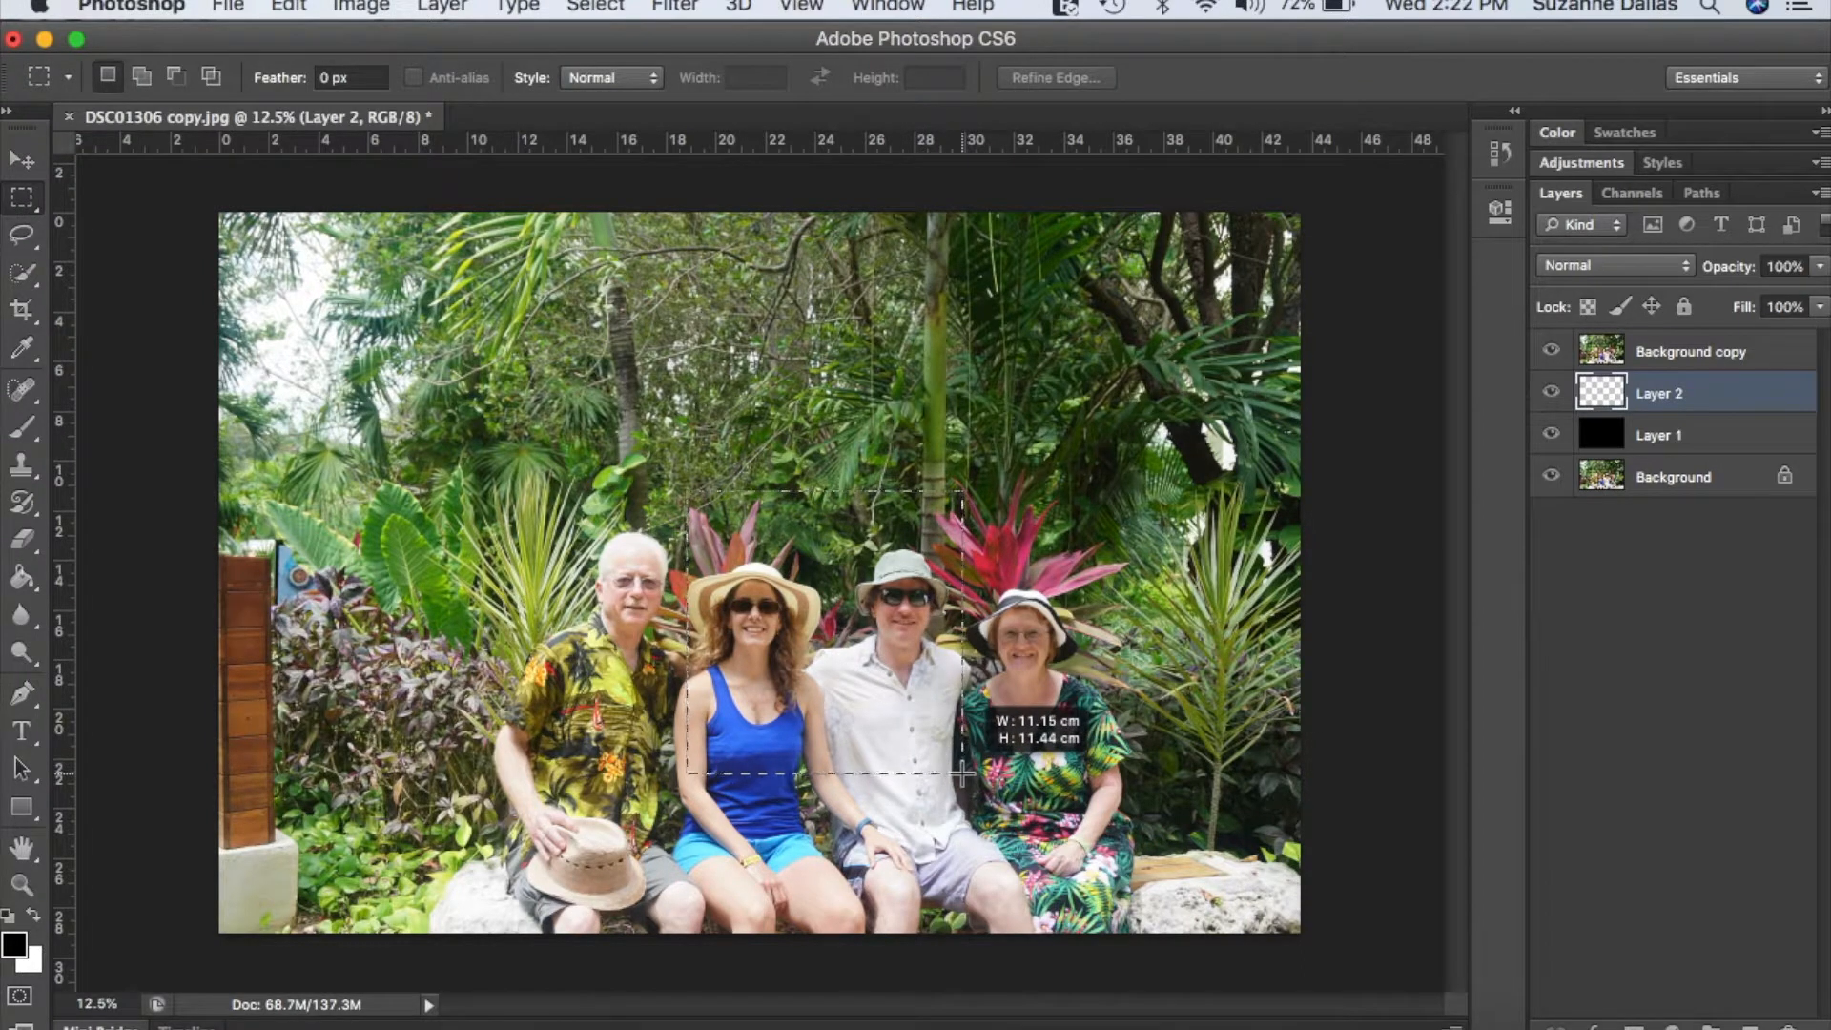
{"action": "left_click_drag", "start_coordinate": [963, 774], "coordinate": [963, 773]}
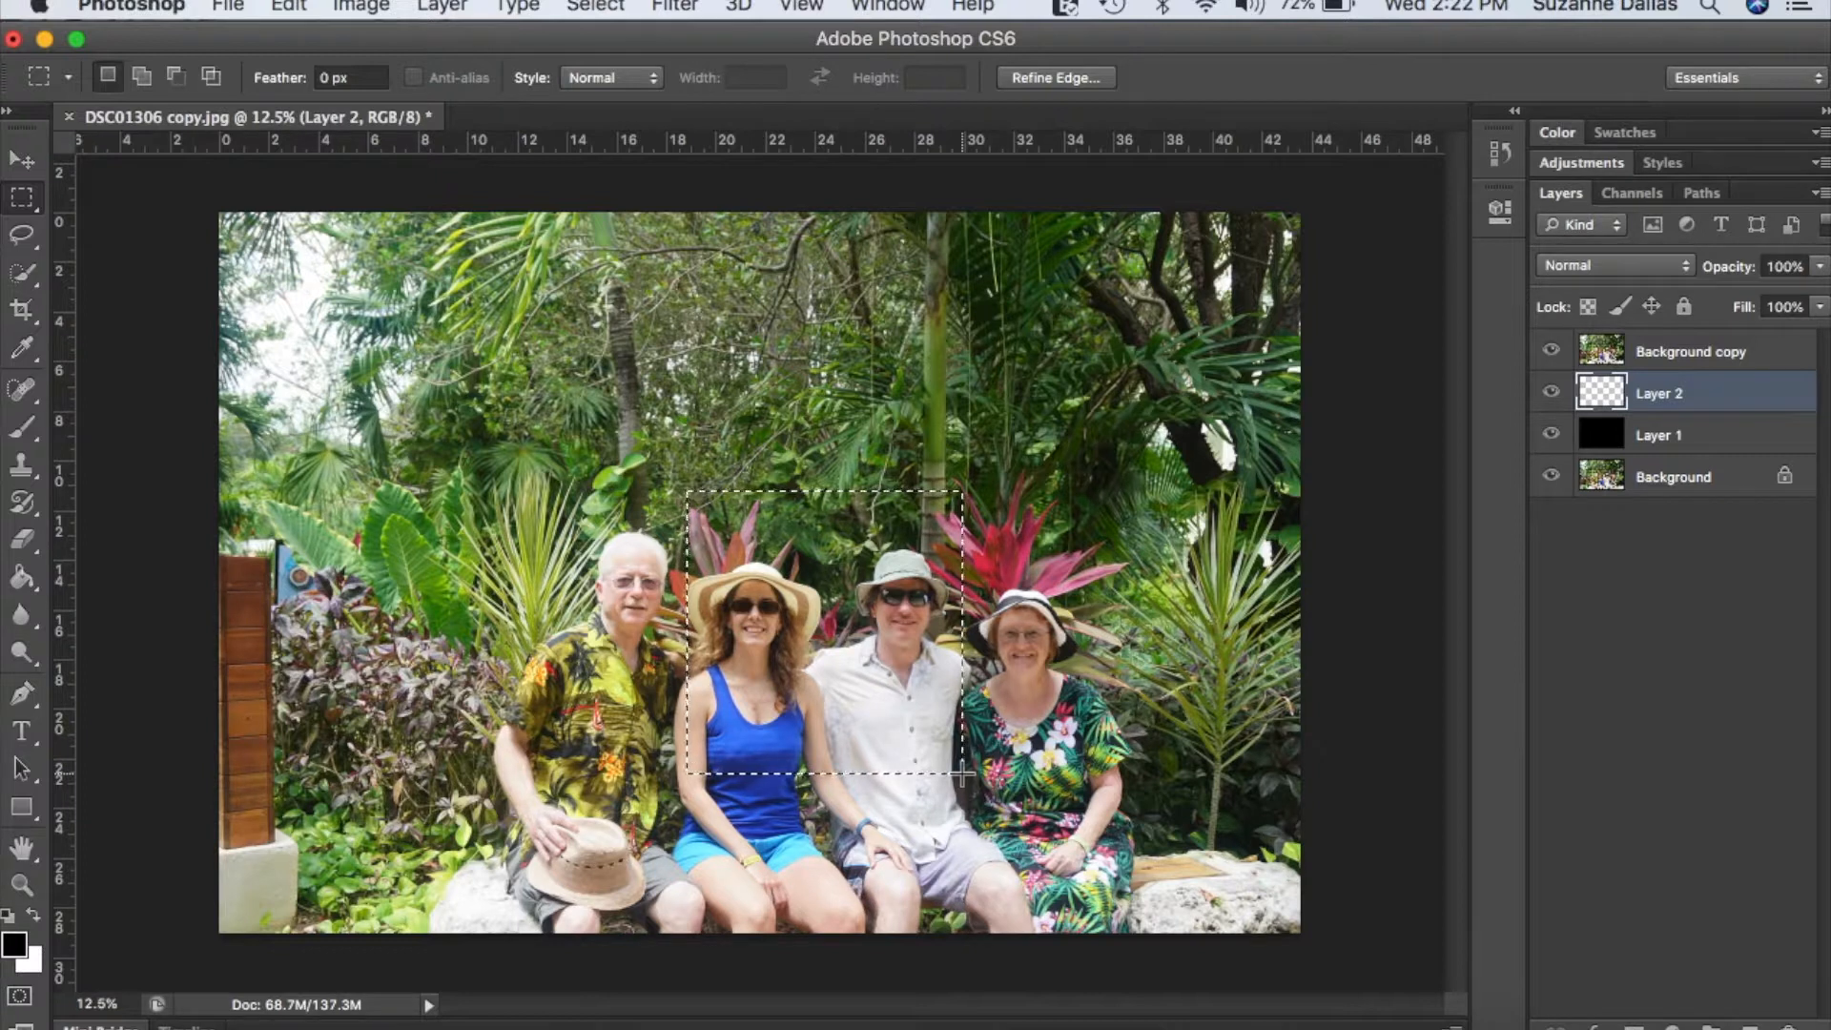
{"action": "key", "text": "shift"}
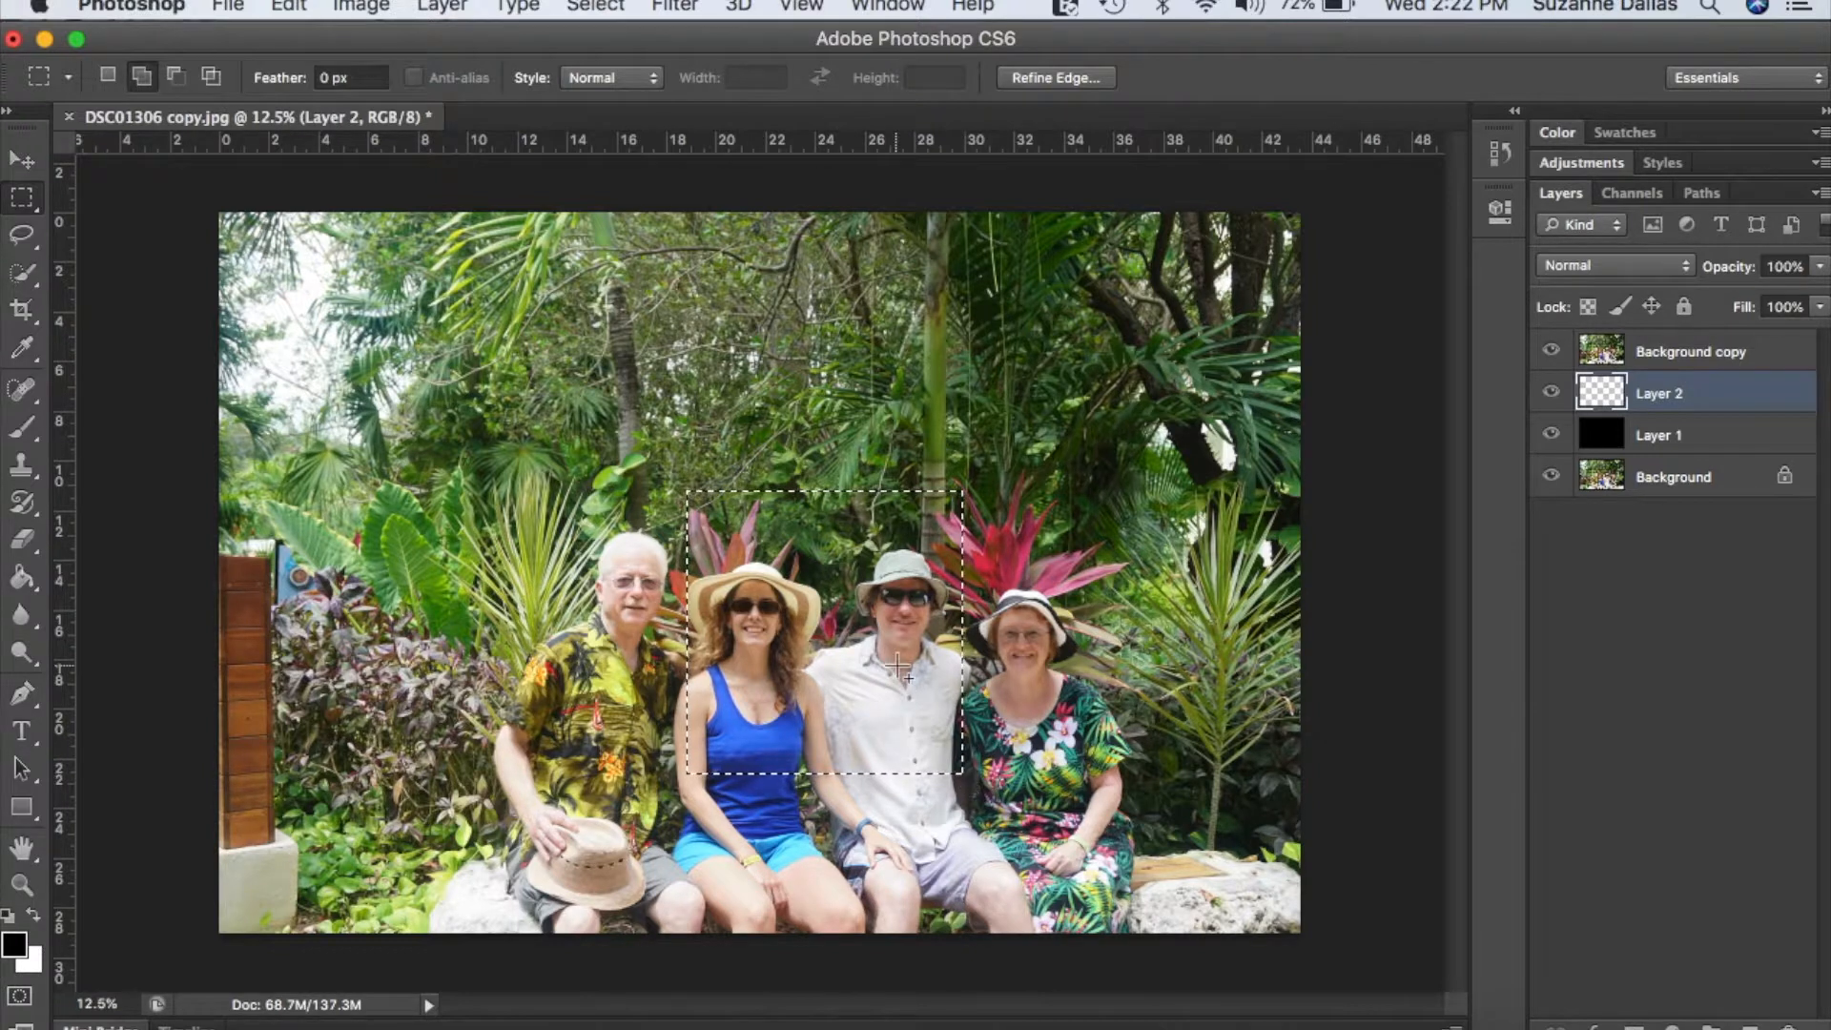
{"action": "left_click", "coordinate": [591, 8]}
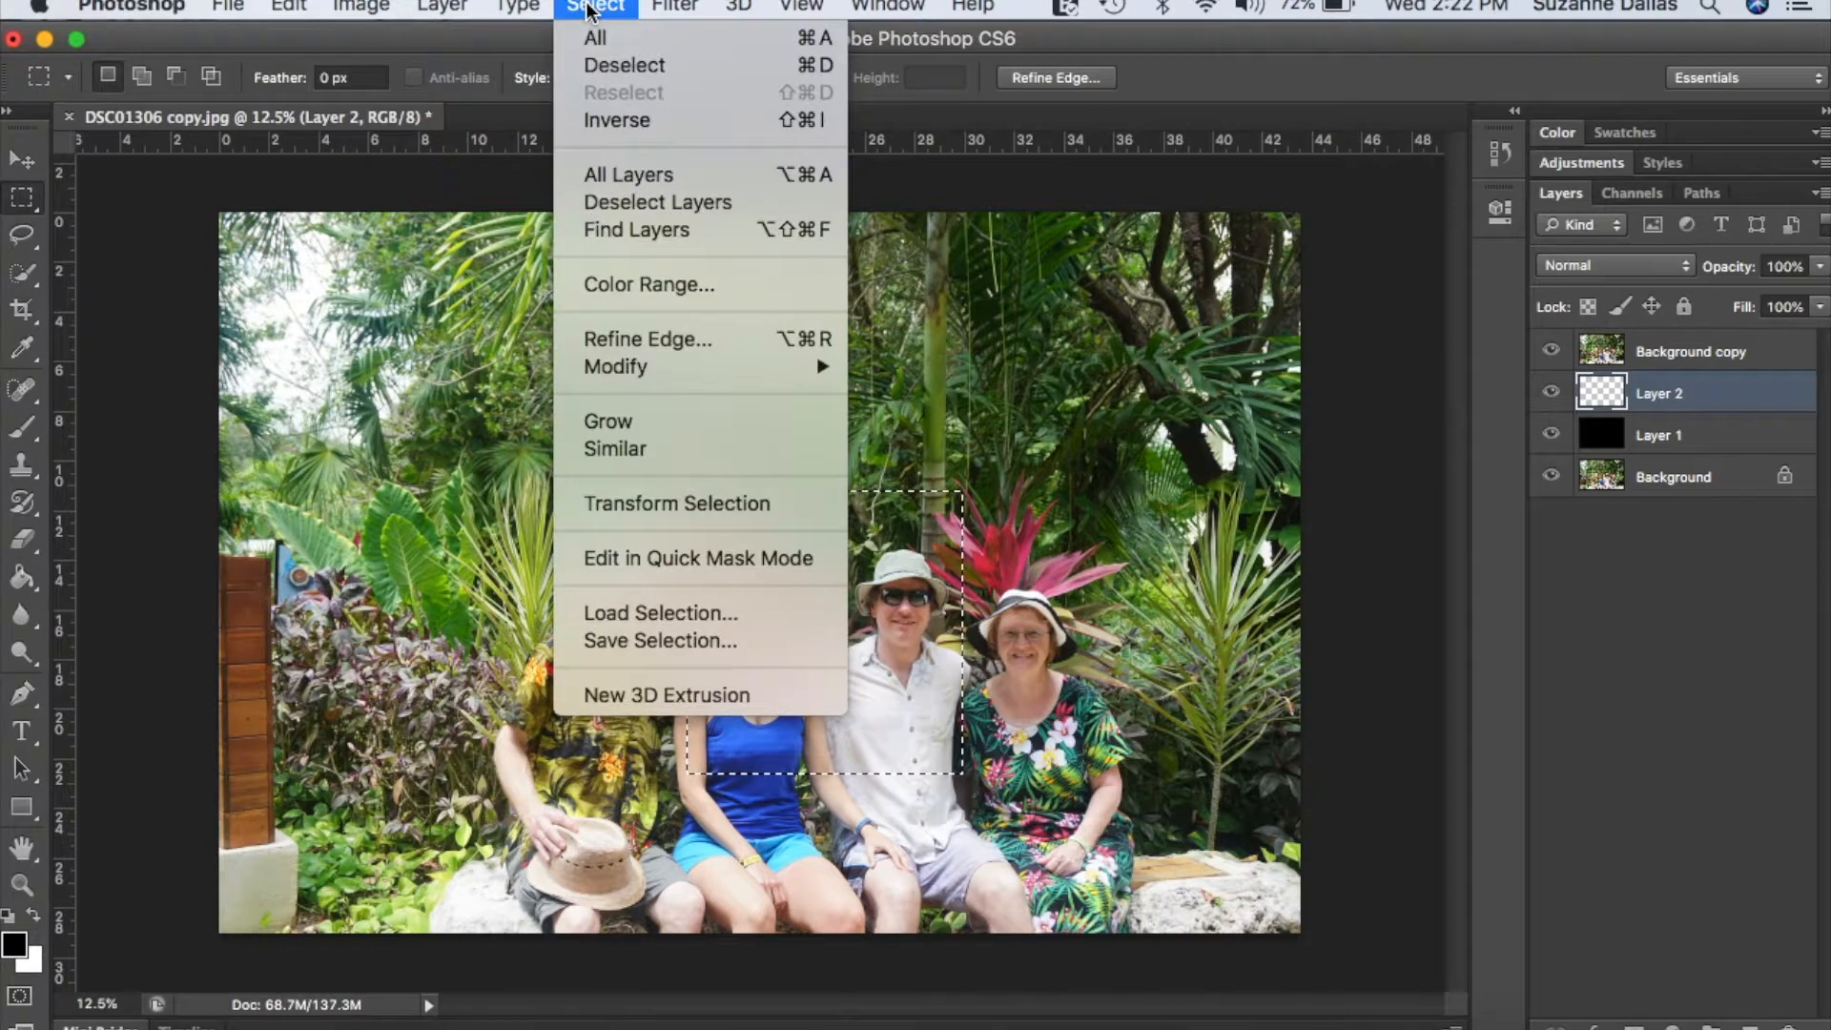
{"action": "left_click", "coordinate": [622, 63]}
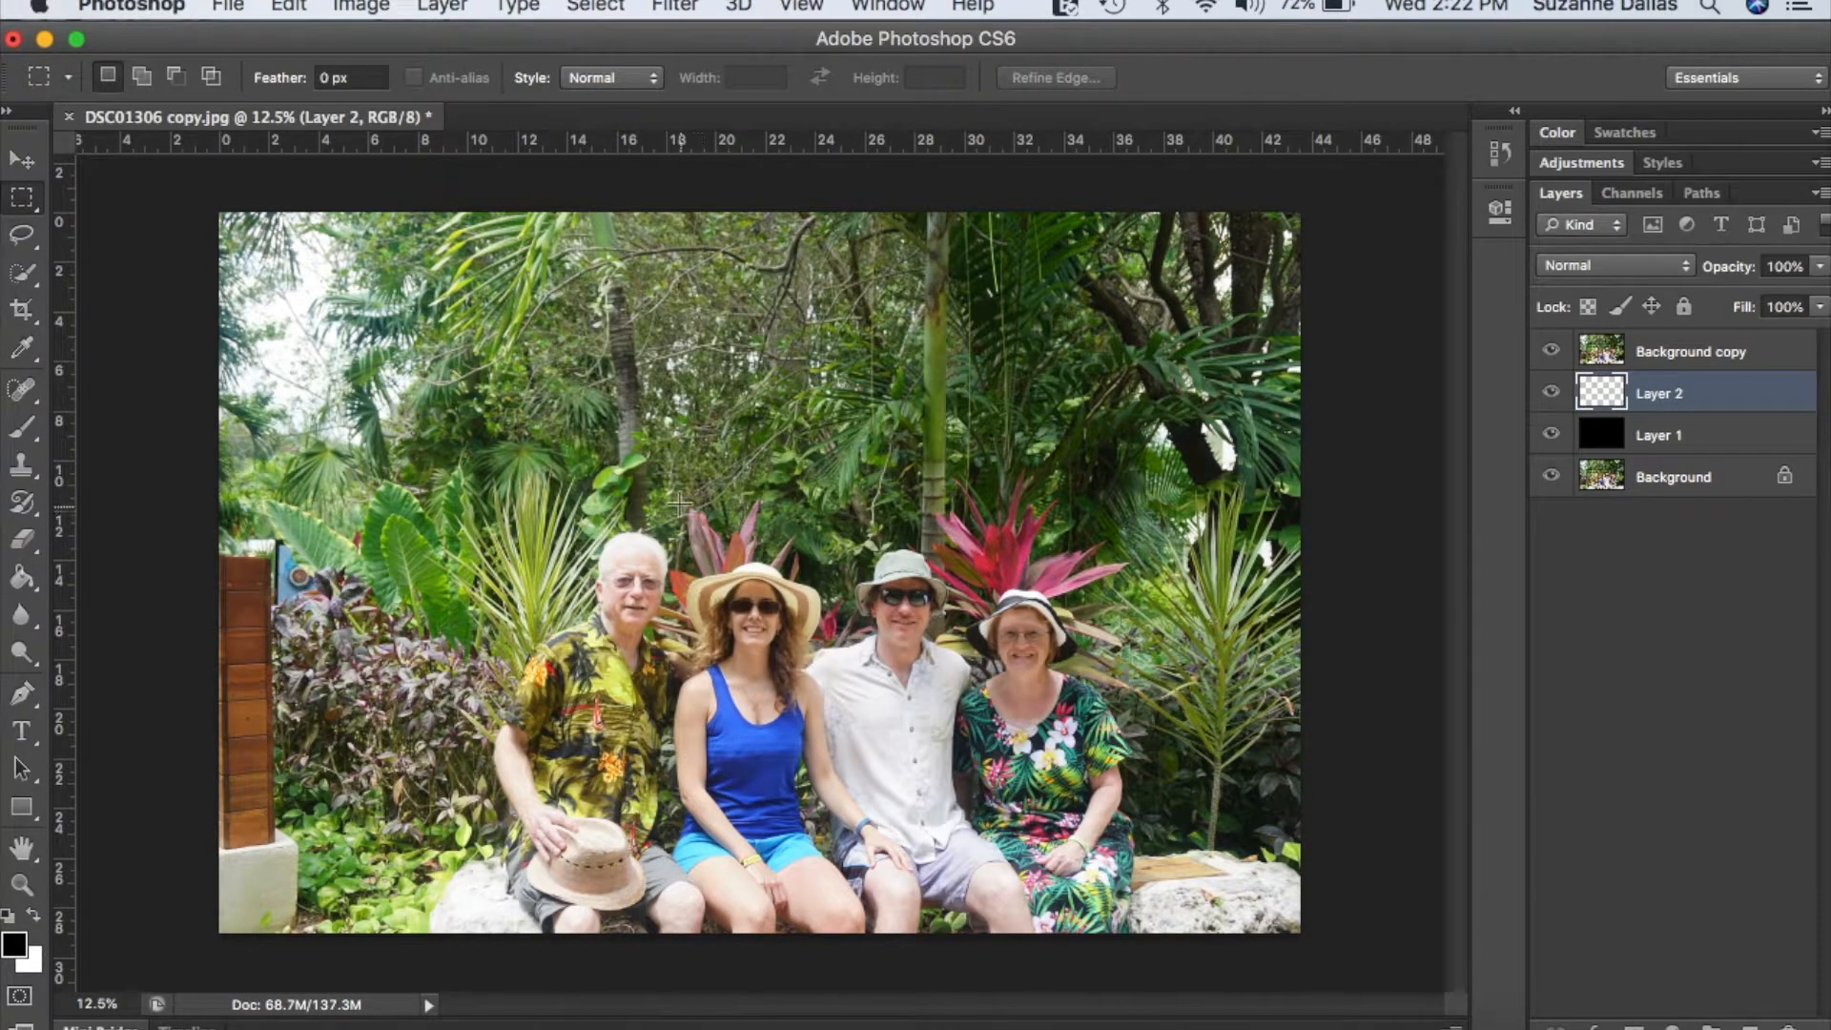
Marquee-select a square around the heads and torsos of the two middle people and fill it with black on Layer 2.
{"action": "left_click_drag", "start_coordinate": [678, 503], "coordinate": [964, 809]}
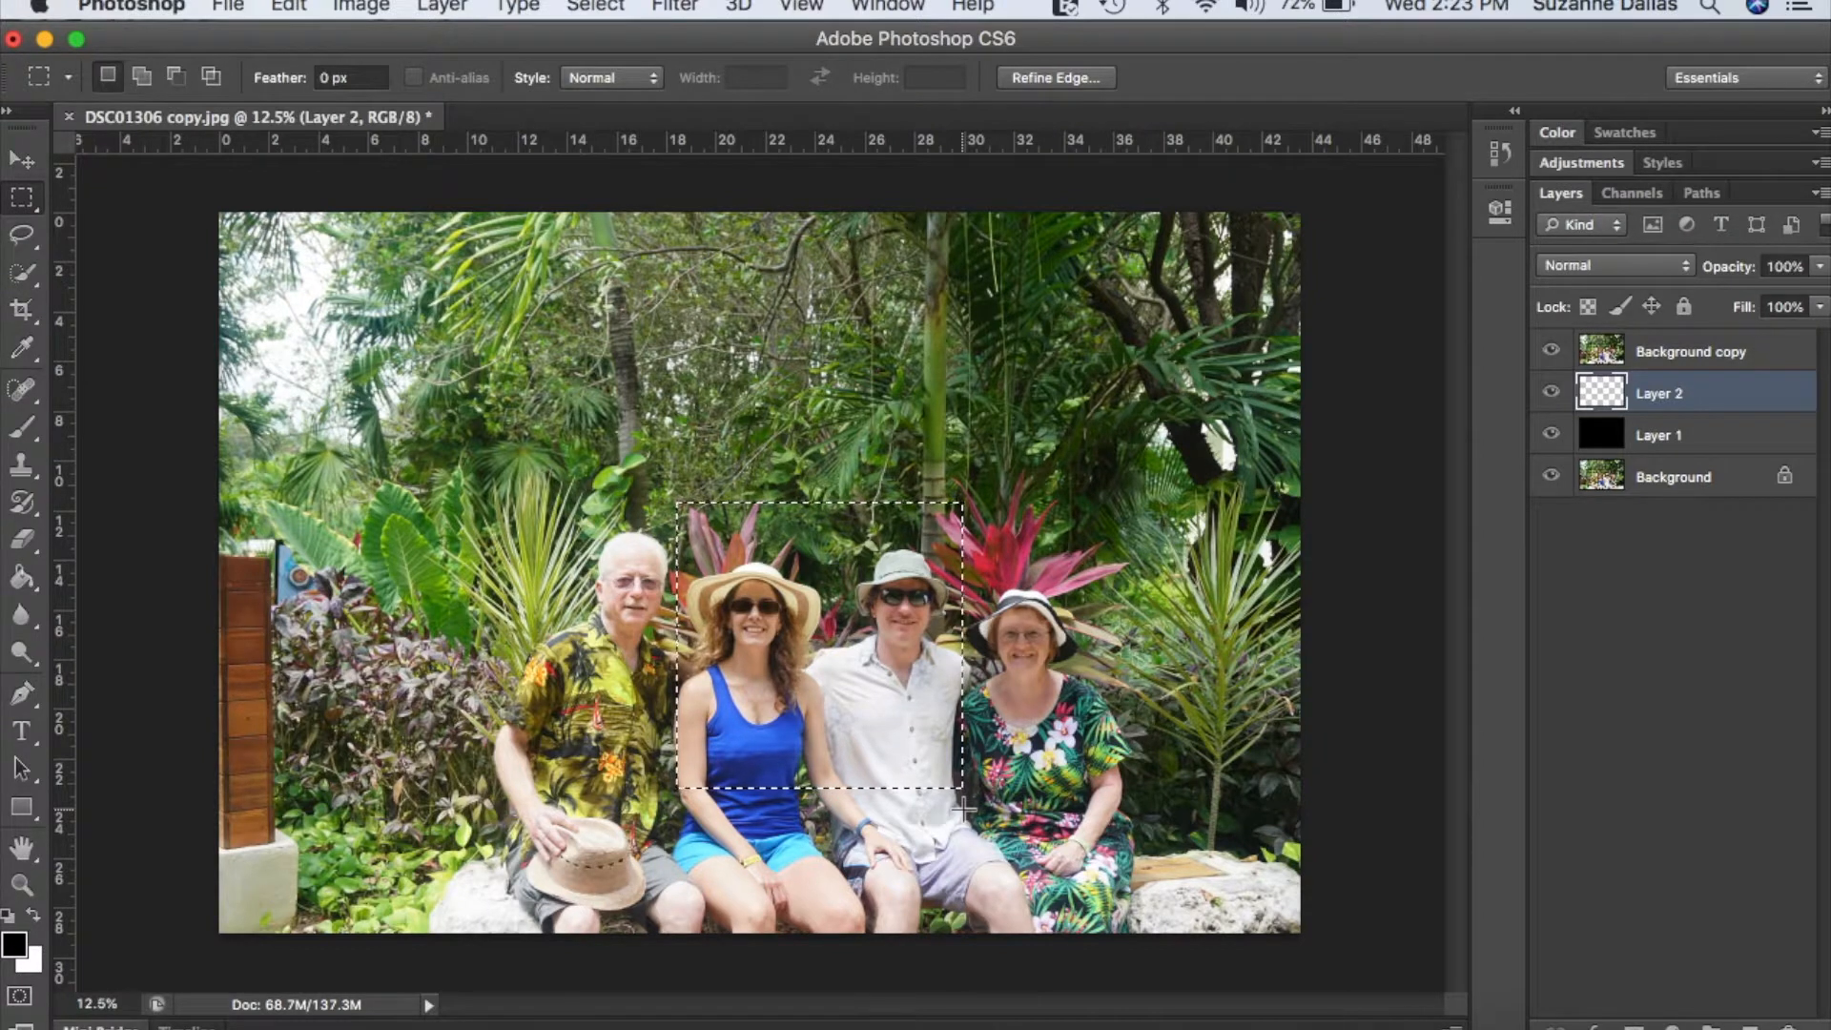
{"action": "left_click", "coordinate": [23, 580]}
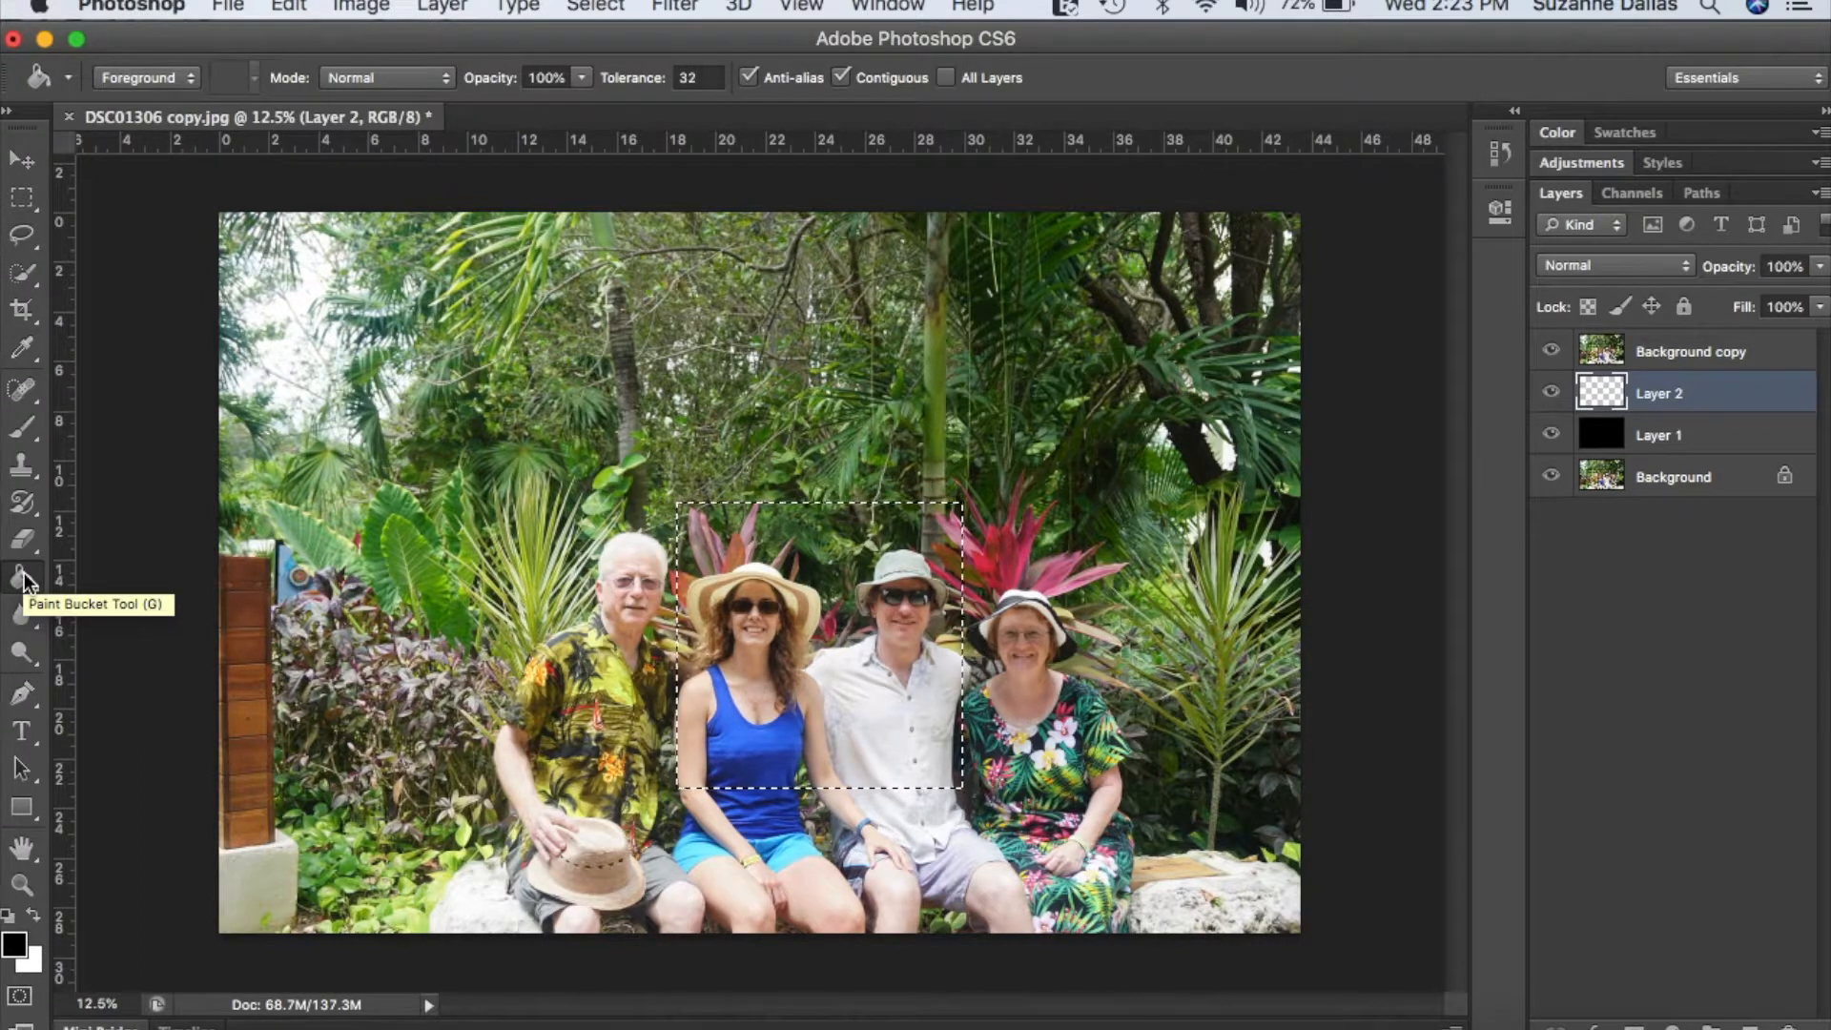
{"action": "left_click", "coordinate": [802, 641]}
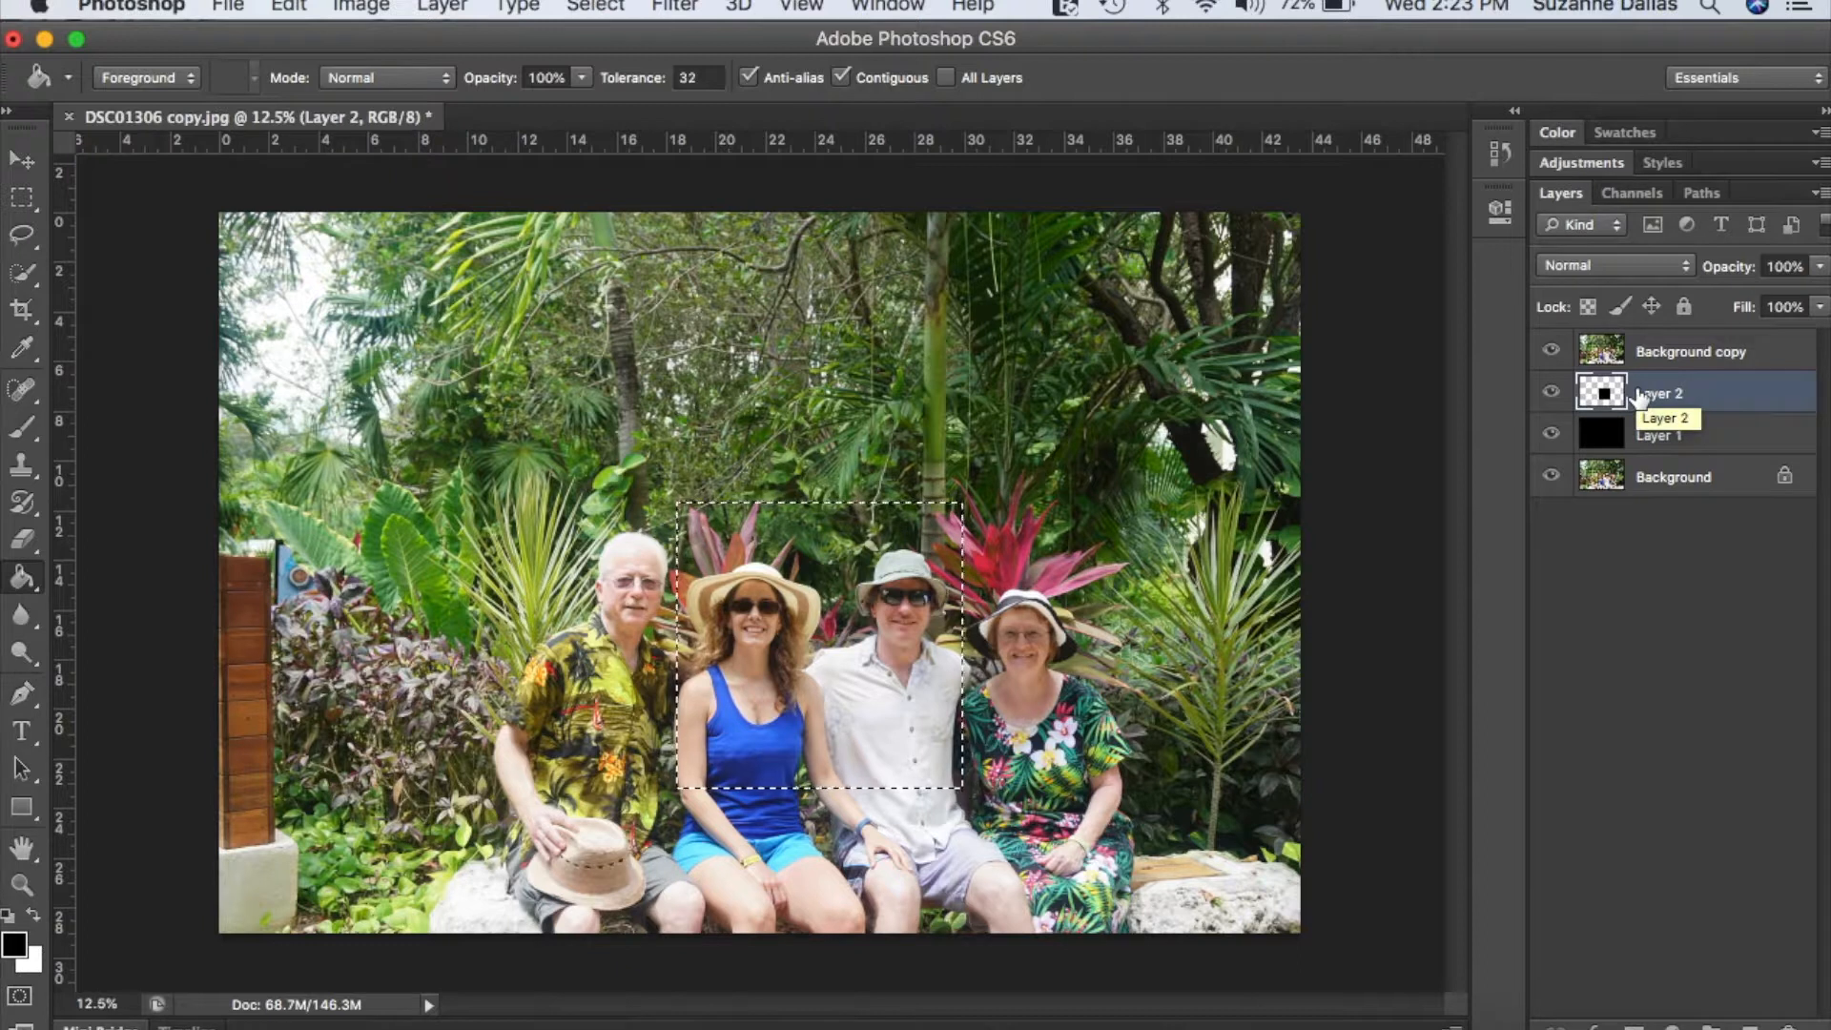
Clip the Background copy layer to the black square on Layer 2 with a clipping mask, and clear the selection.
{"action": "left_click", "coordinate": [1672, 349]}
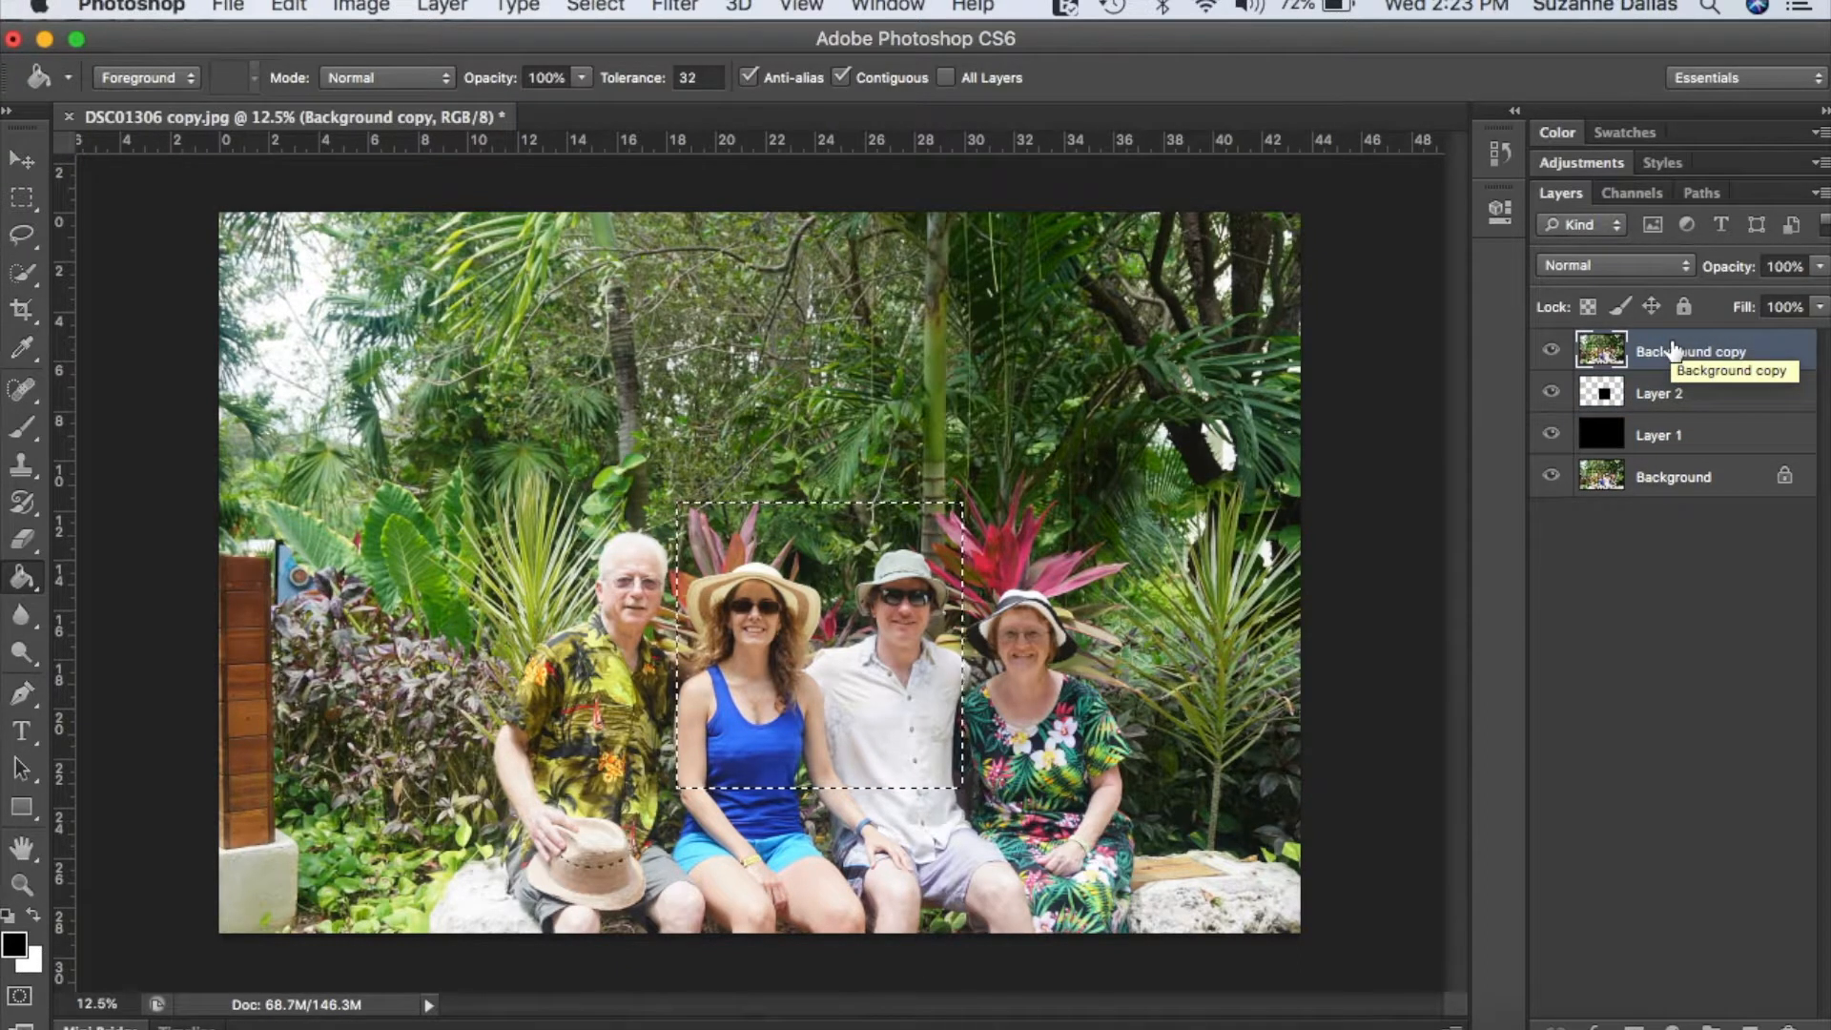
{"action": "right_click", "coordinate": [1732, 354]}
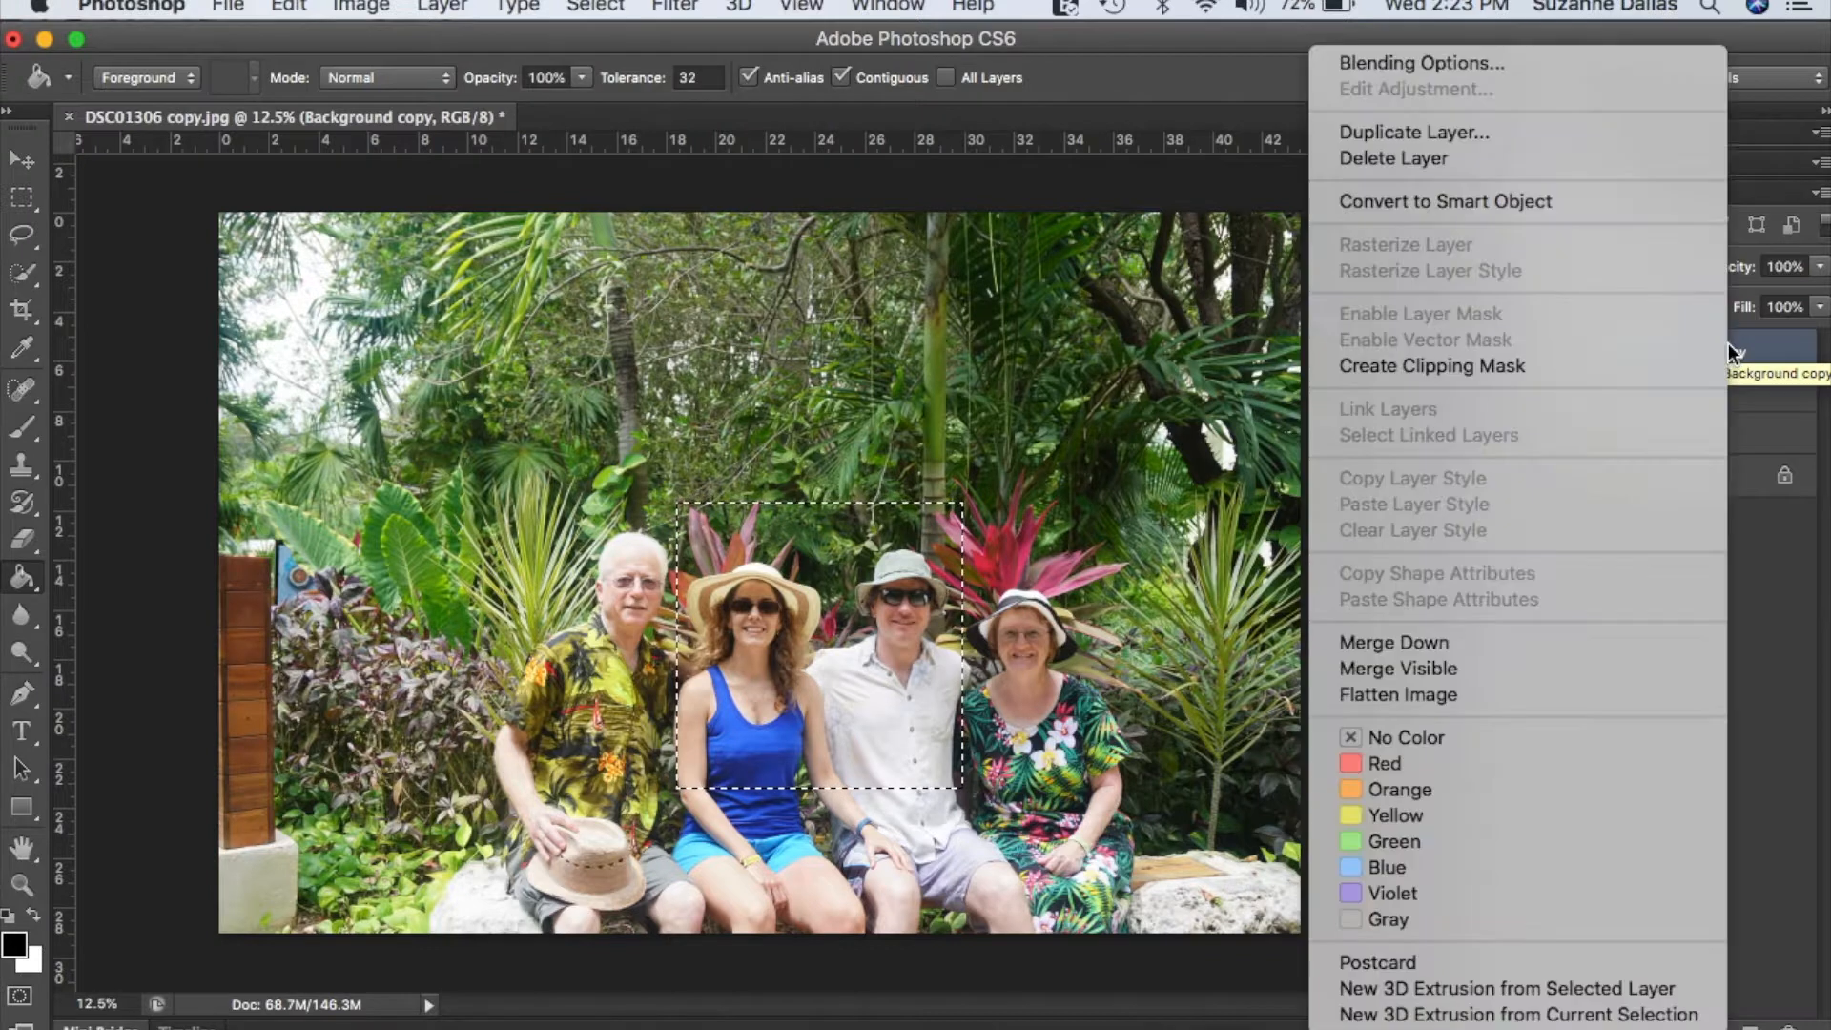
{"action": "left_click", "coordinate": [1474, 368]}
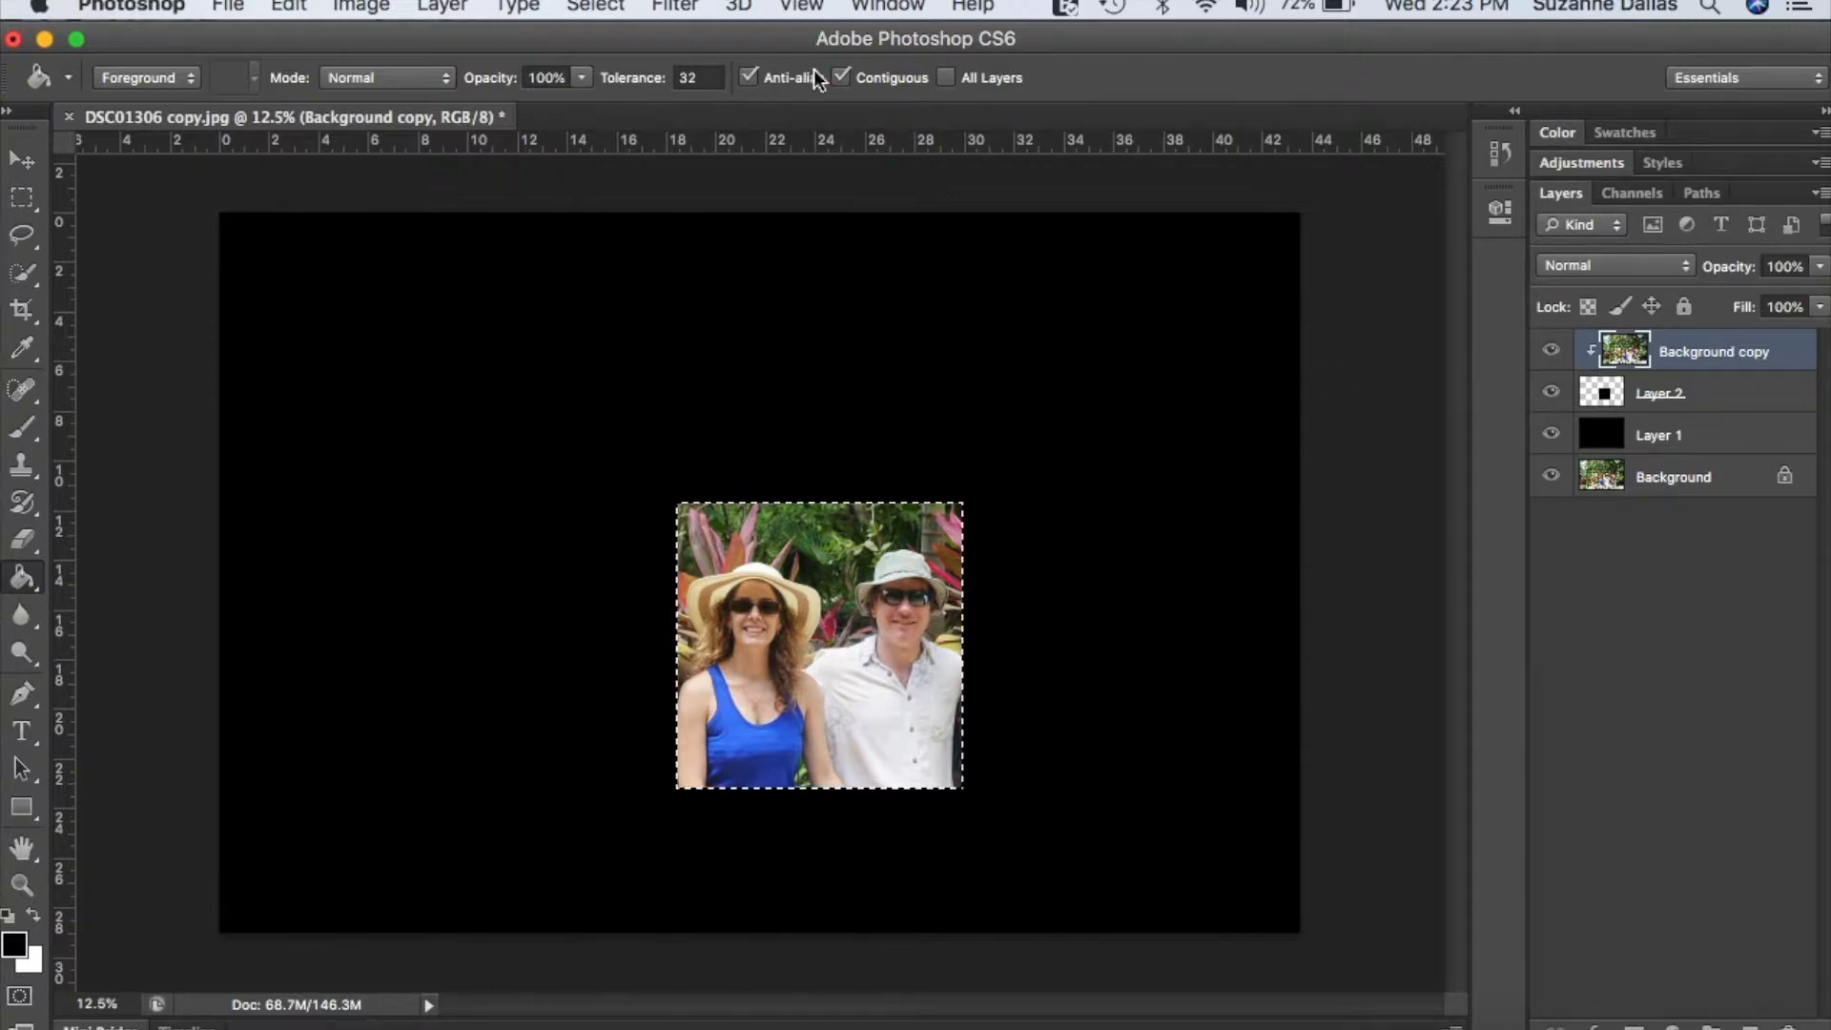
{"action": "left_click", "coordinate": [592, 4]}
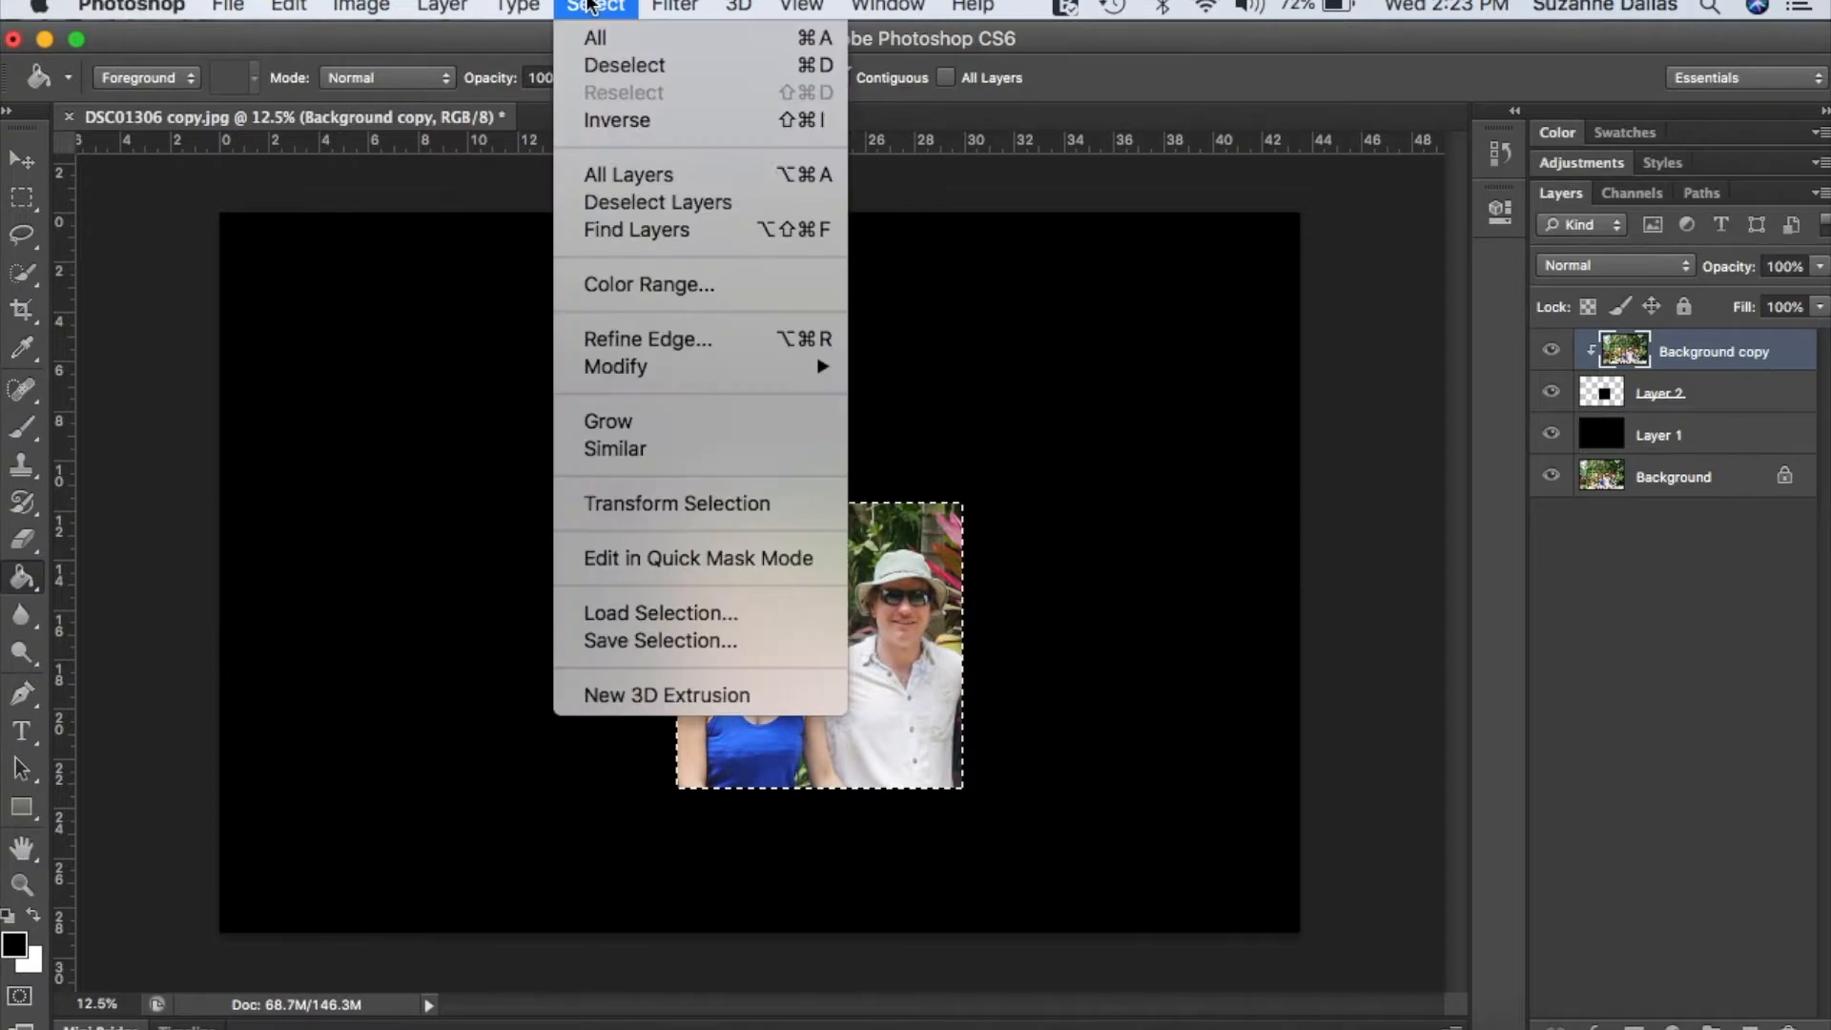
{"action": "left_click", "coordinate": [618, 65]}
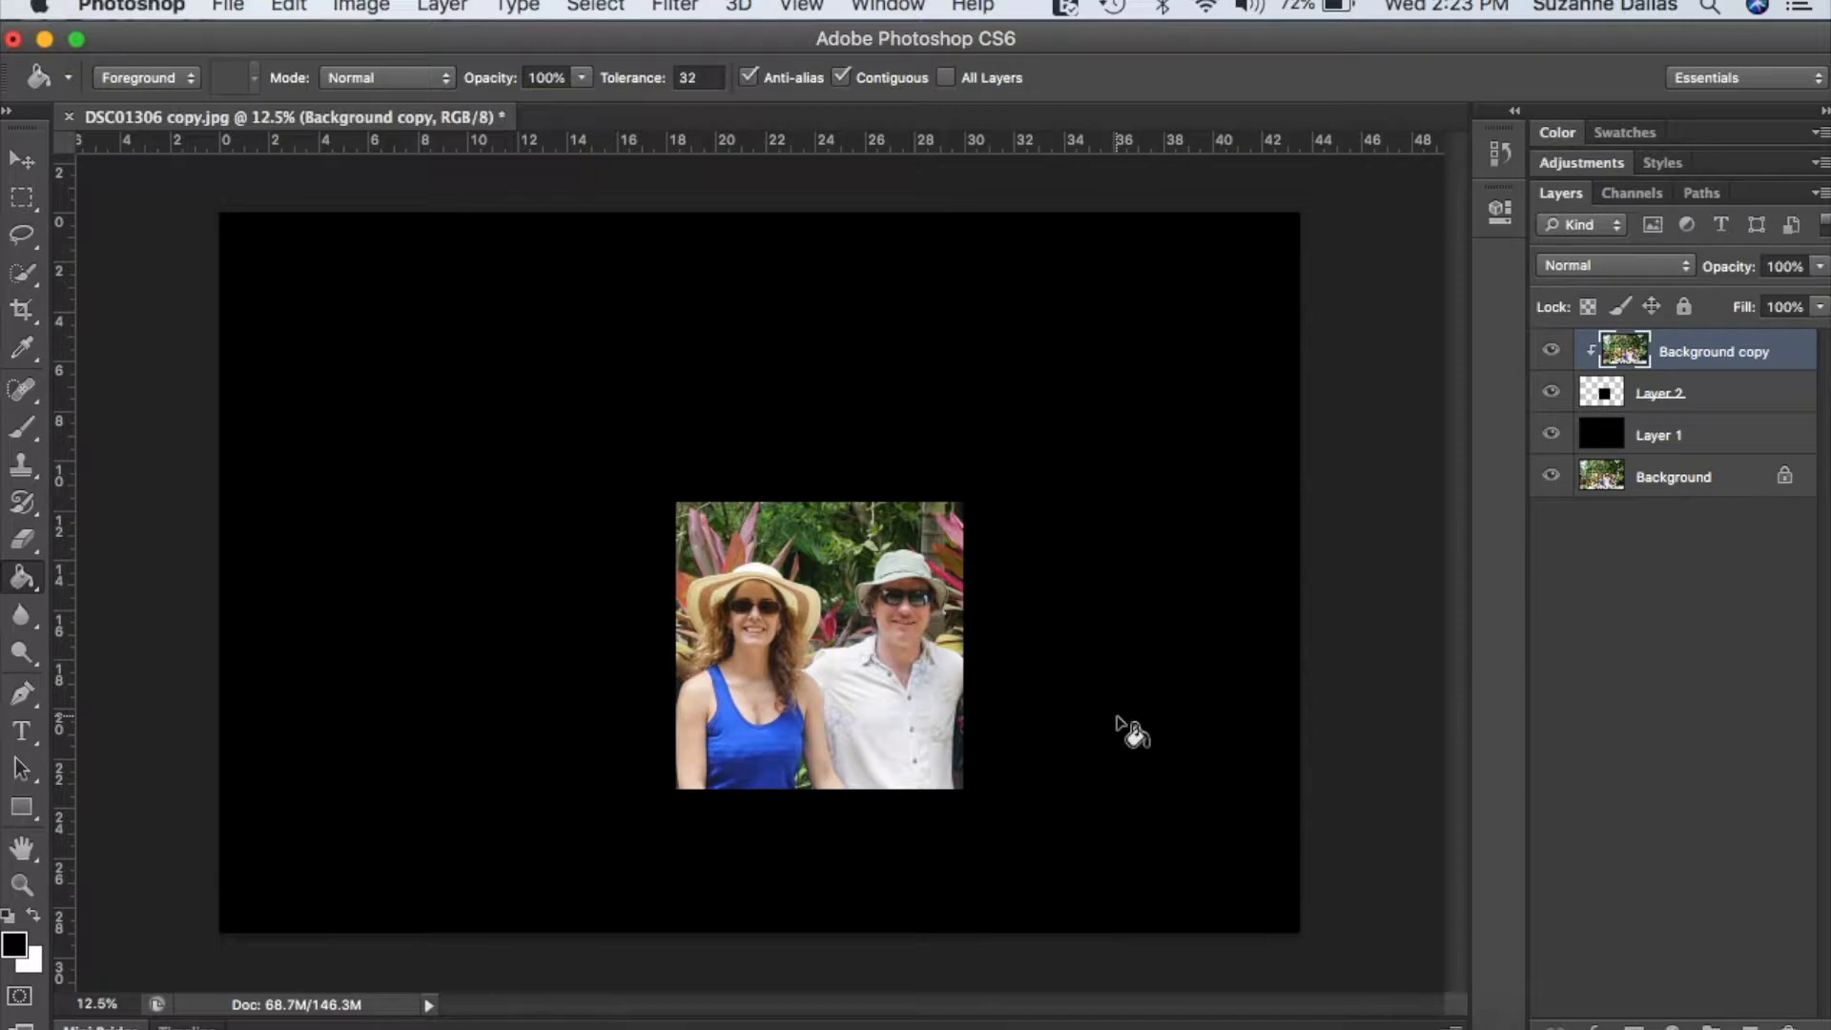
Add an empty layer directly above the black Layer 1 and name it "Border".
{"action": "left_click", "coordinate": [1657, 438]}
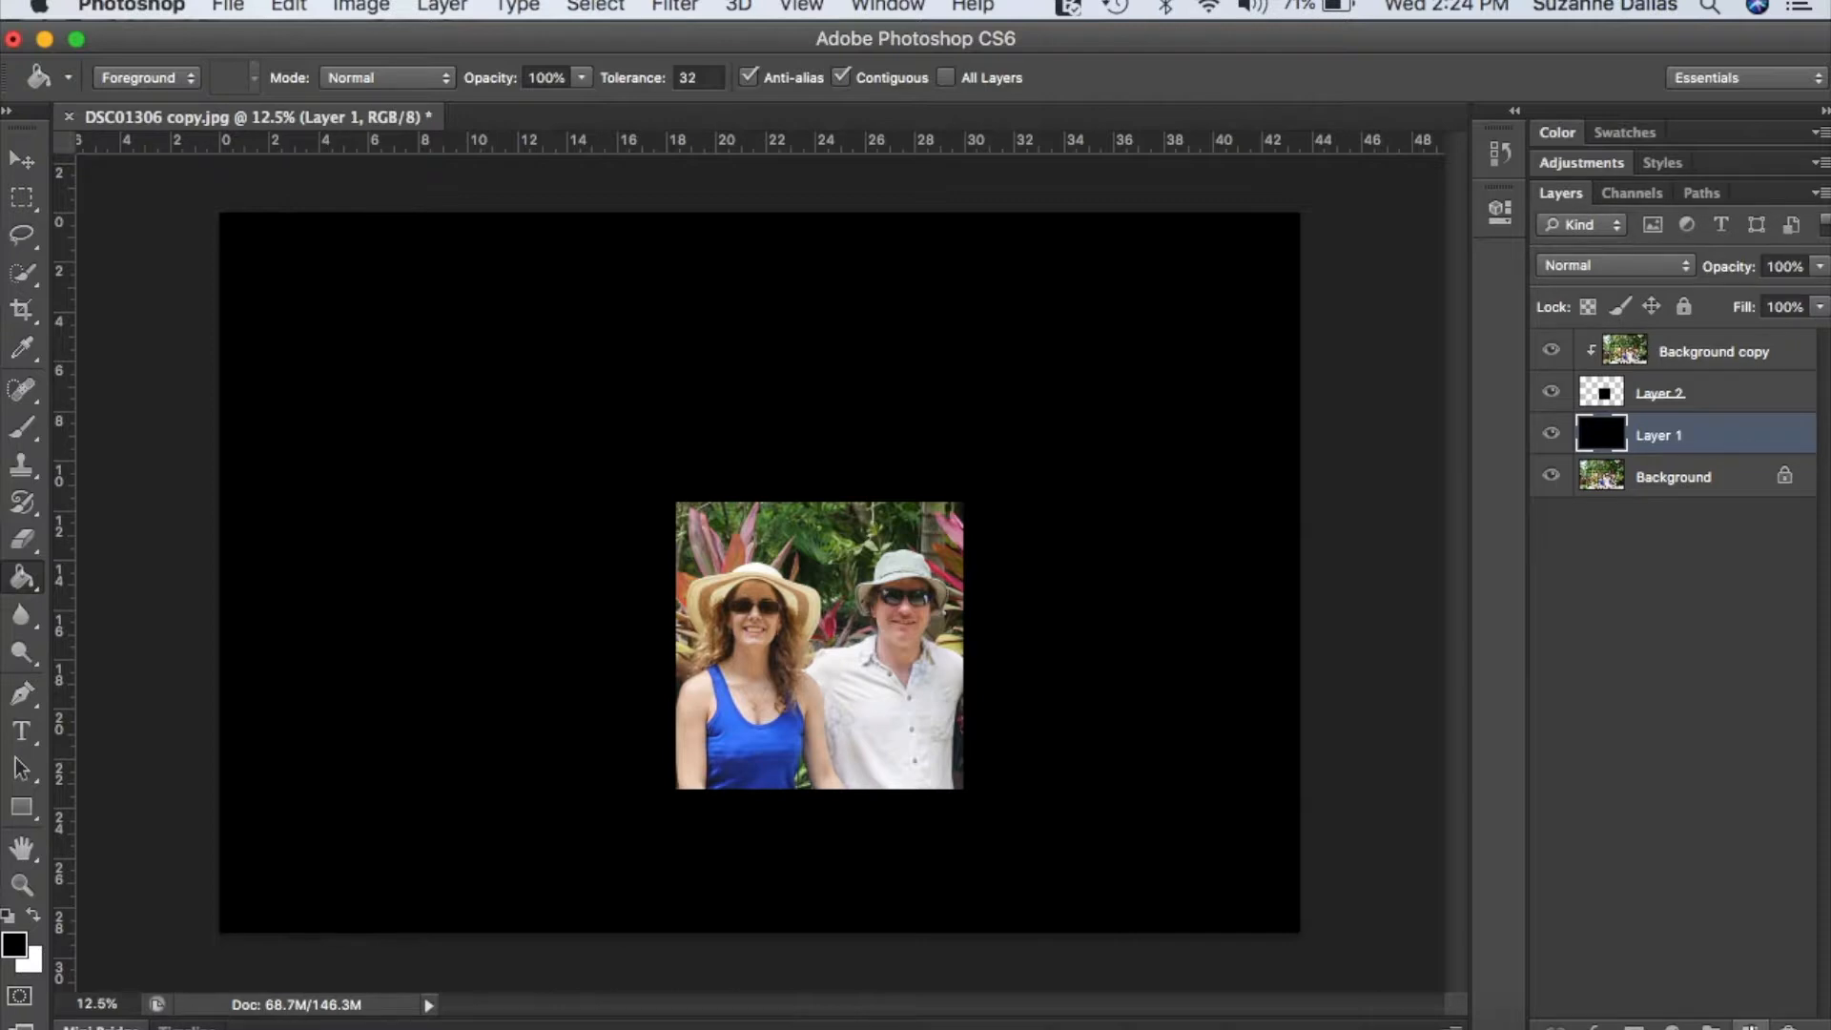
{"action": "left_click", "coordinate": [1750, 1027]}
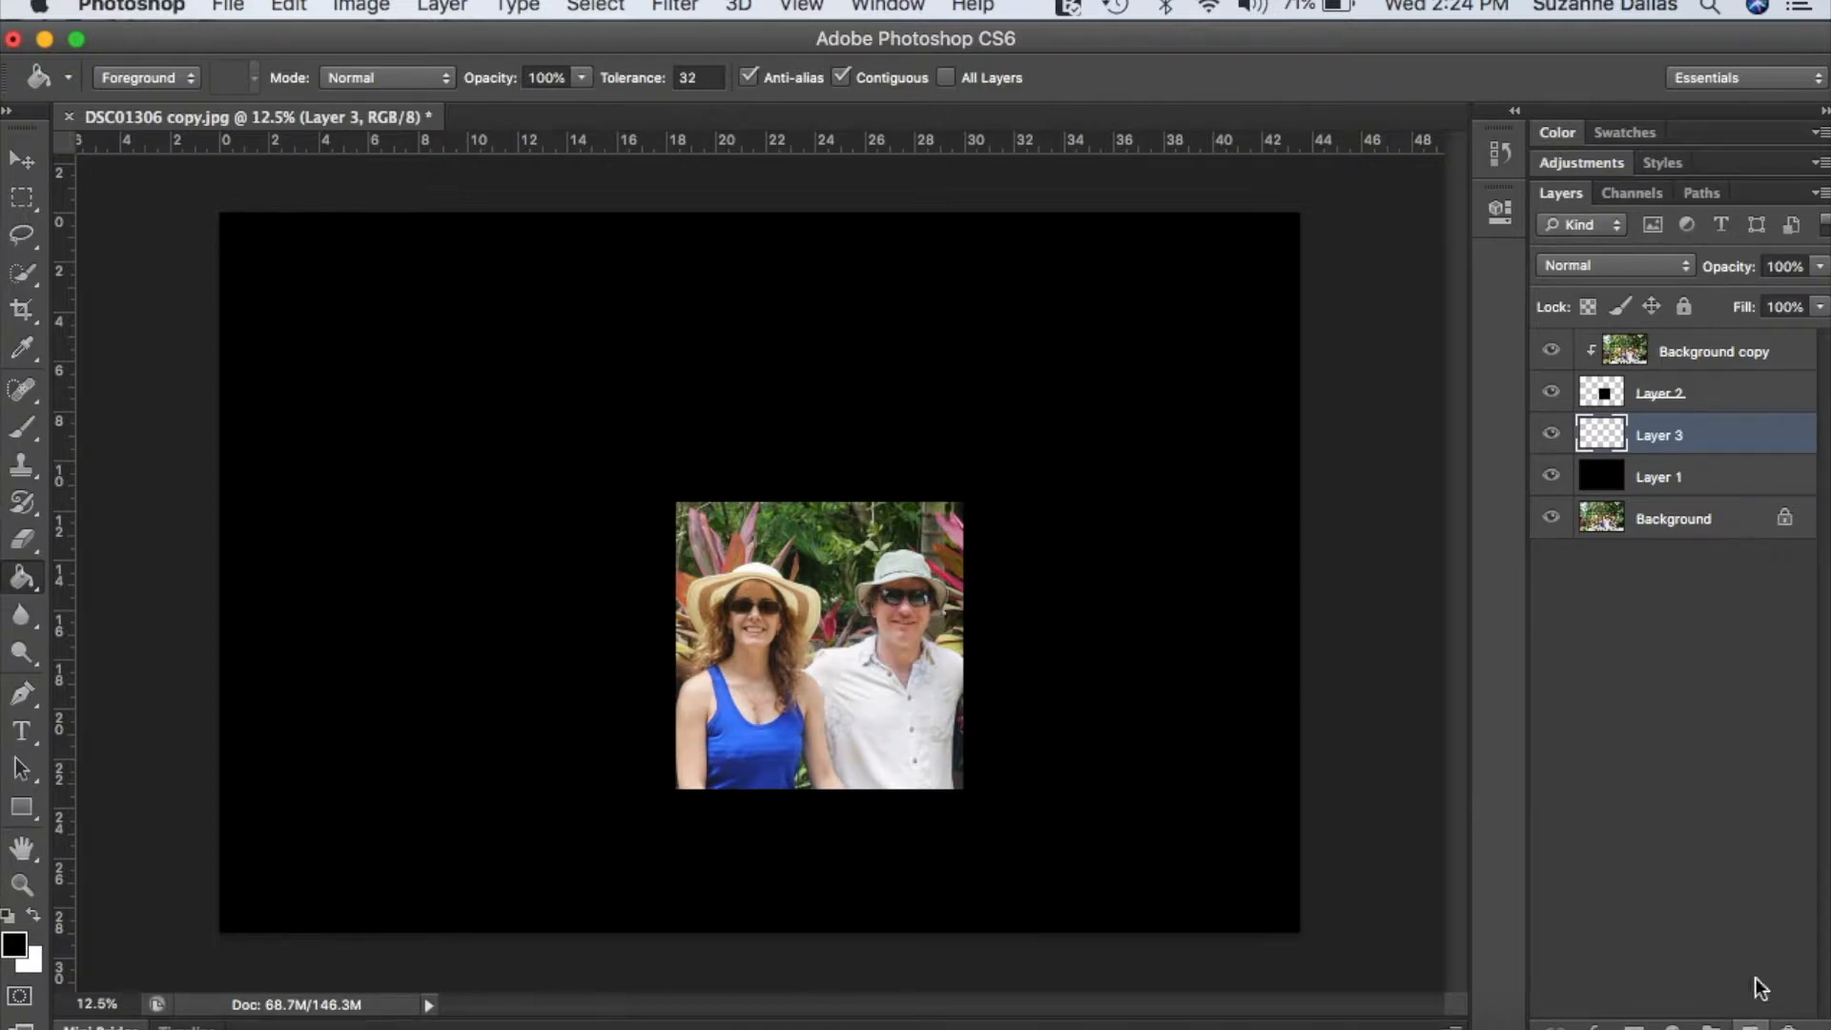
{"action": "double_click", "coordinate": [1663, 434]}
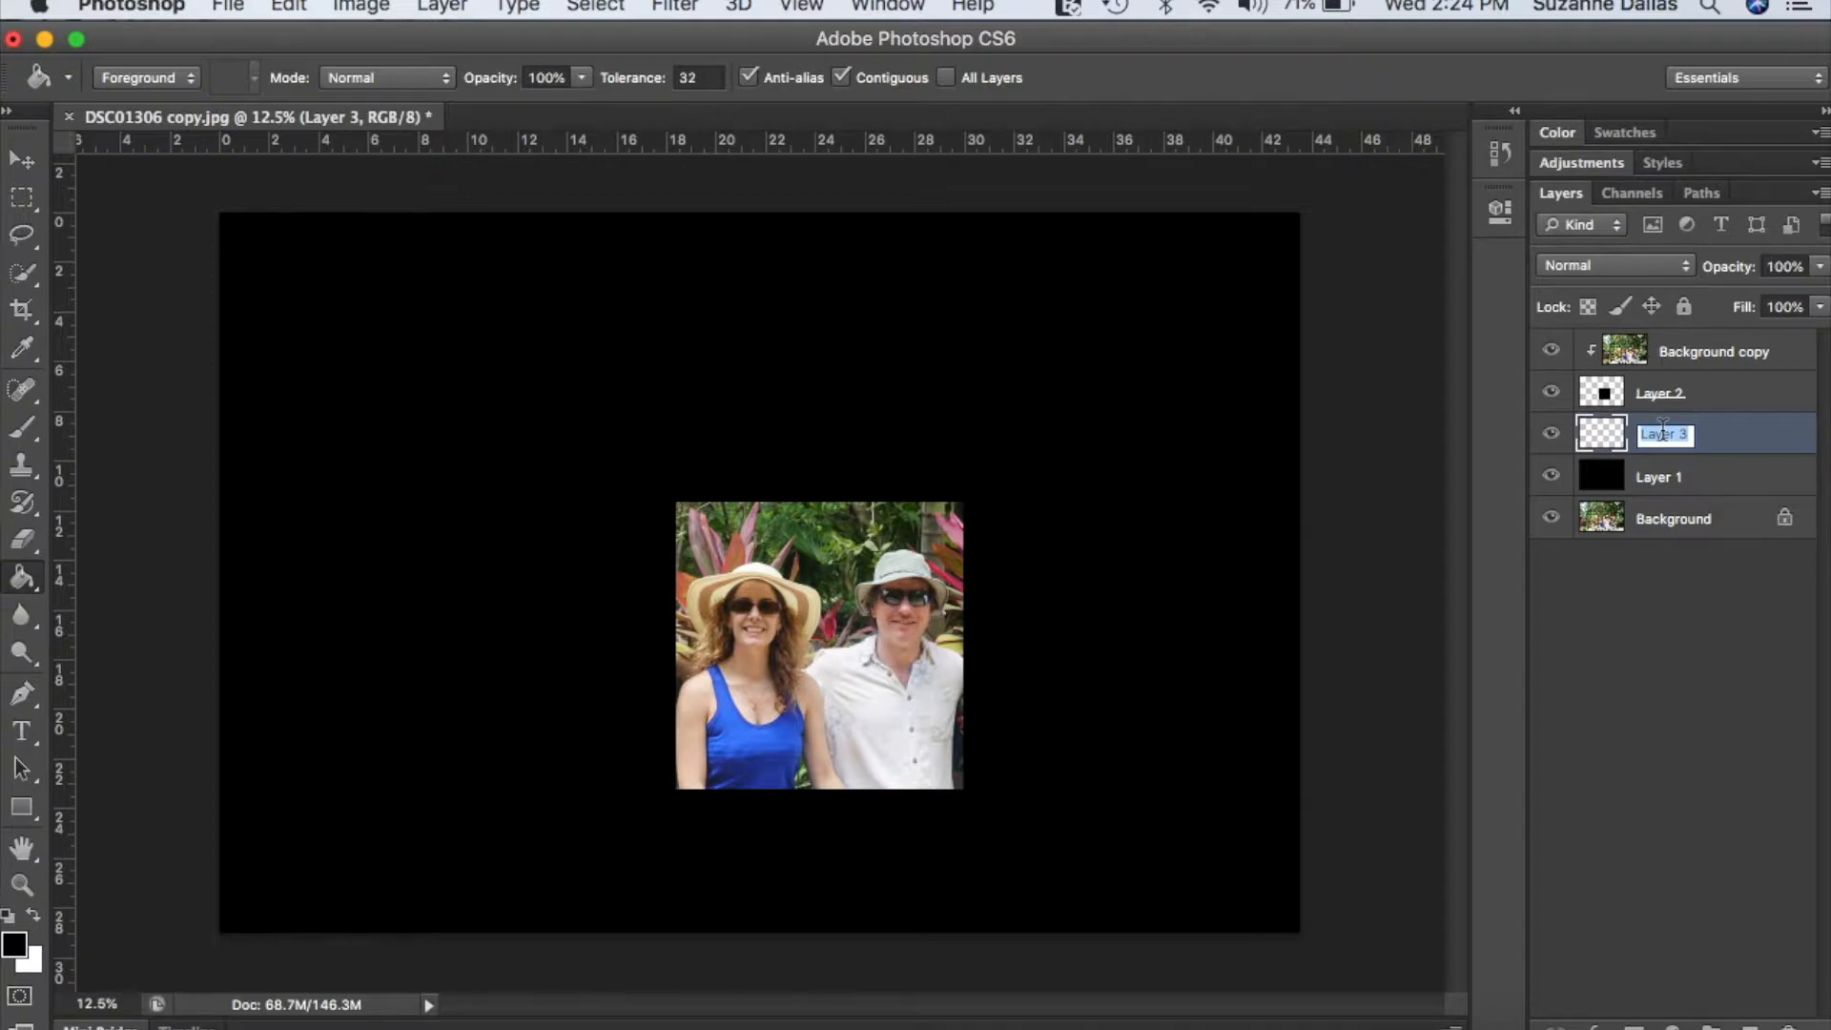
{"action": "type", "text": "Border"}
{"action": "key", "text": "Return"}
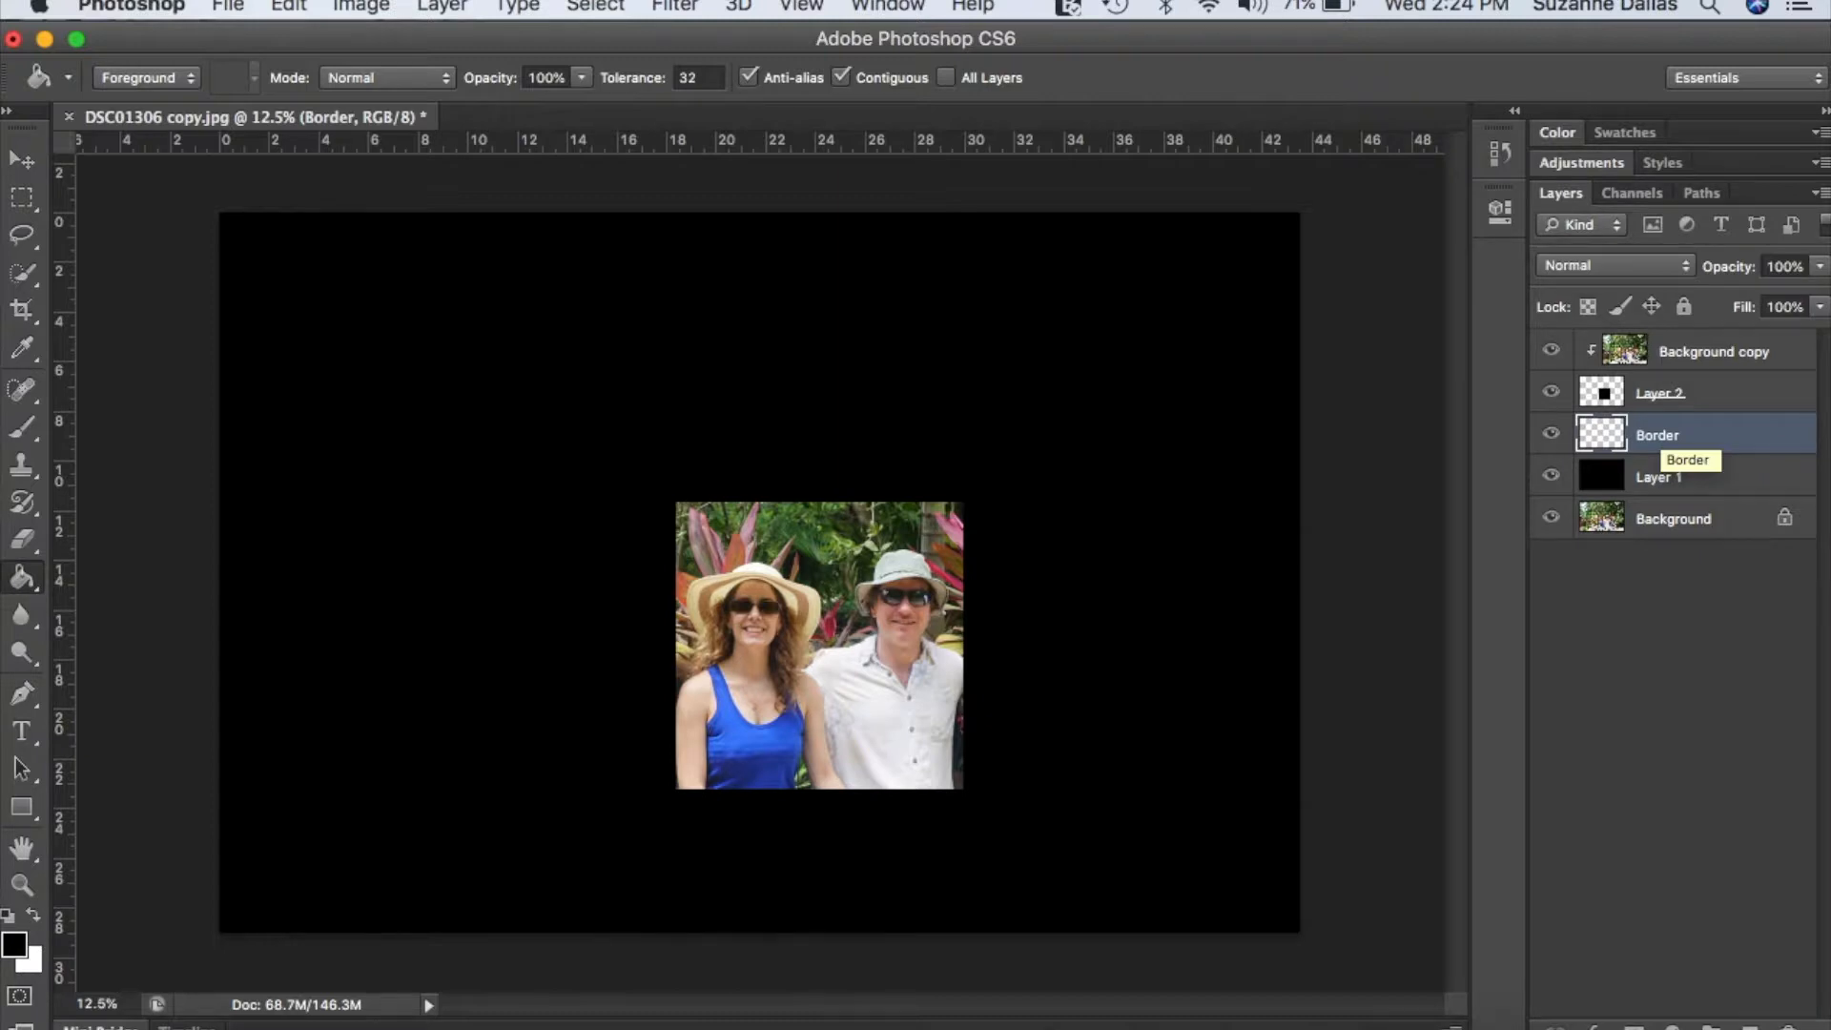
On the Border layer, marquee-select a frame slightly larger than the photo with extra space below, fill it with white, and clear the selection.
{"action": "left_click", "coordinate": [19, 202]}
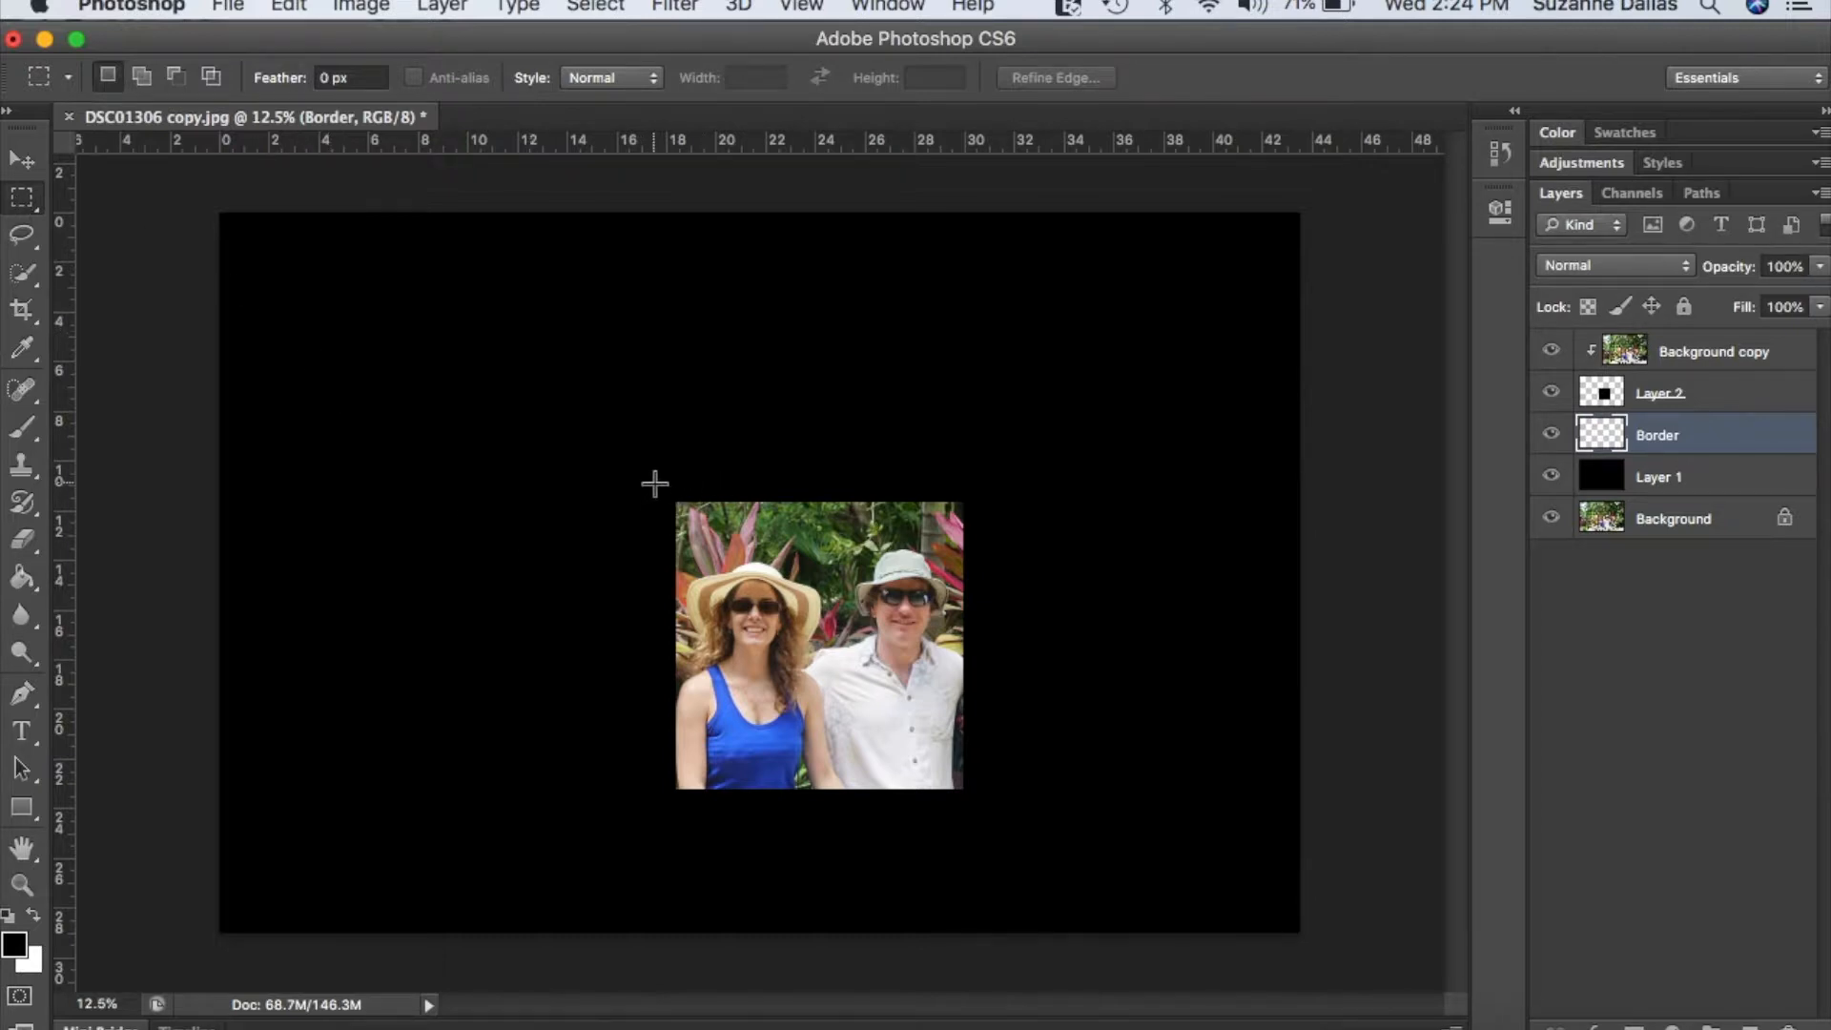
{"action": "left_click_drag", "start_coordinate": [654, 483], "coordinate": [986, 847]}
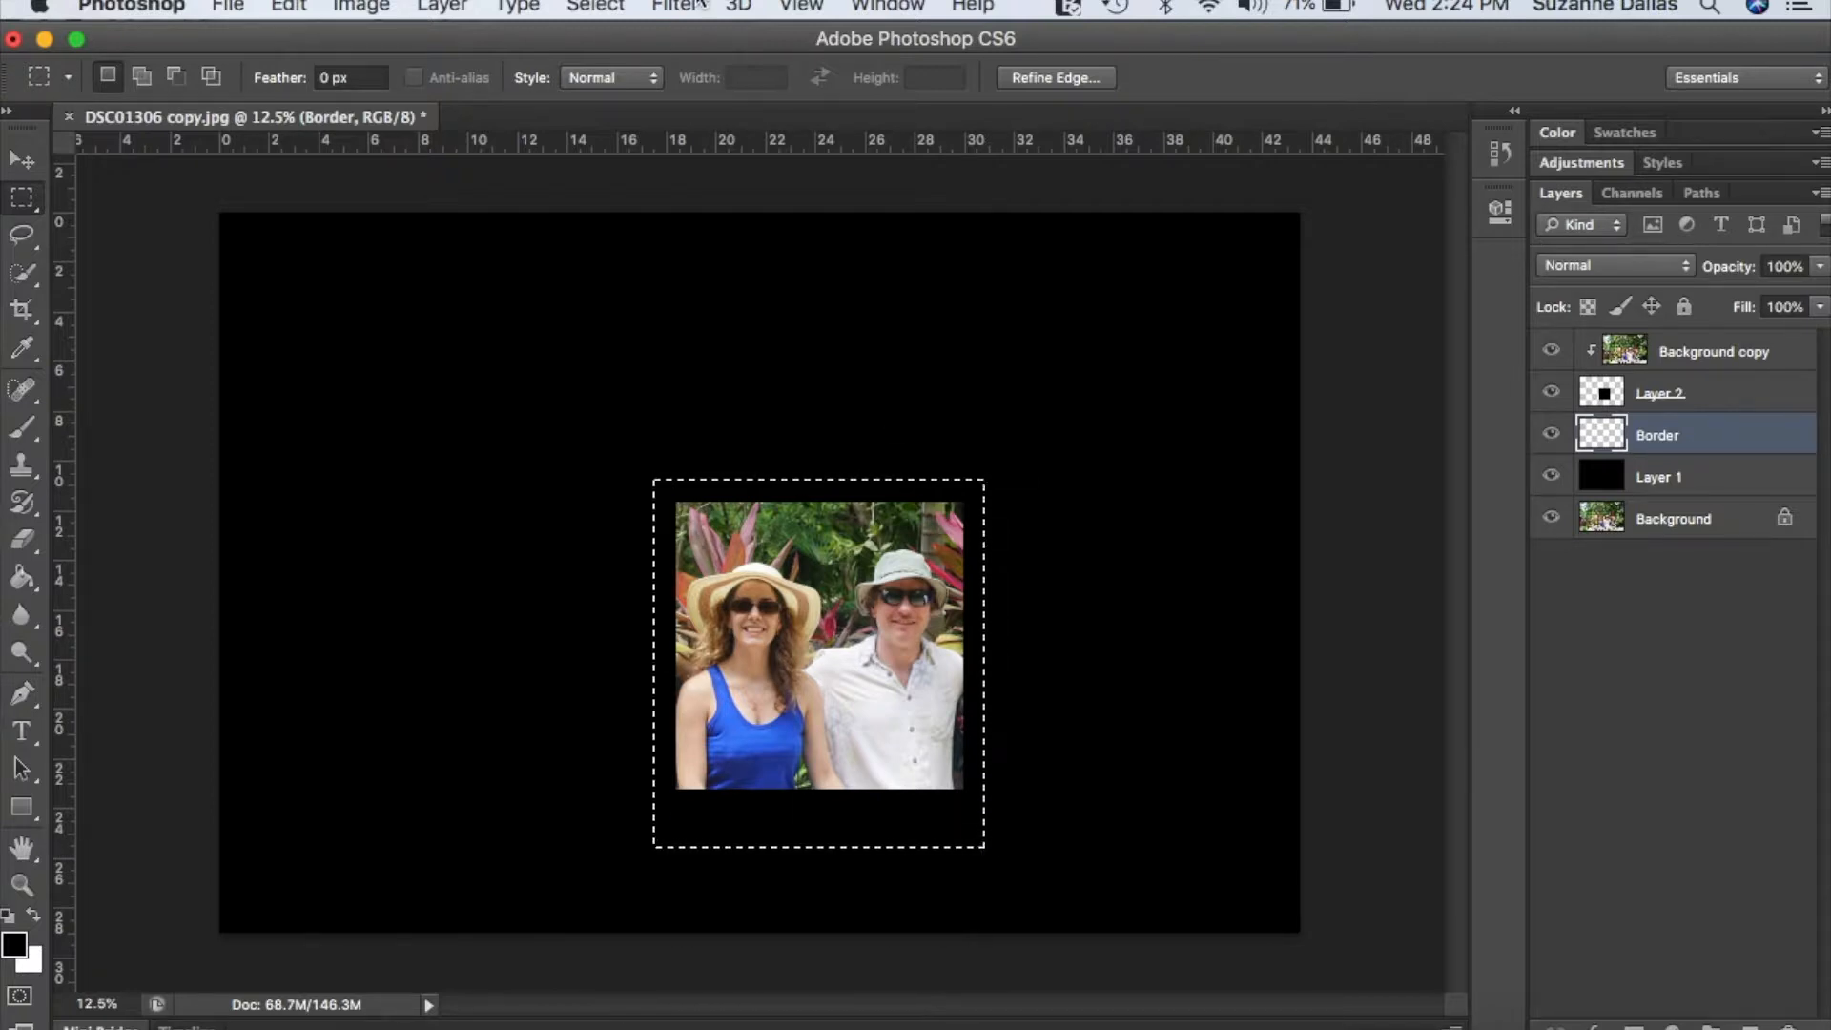
{"action": "left_click", "coordinate": [368, 8]}
{"action": "mouse_move", "coordinate": [289, 5]}
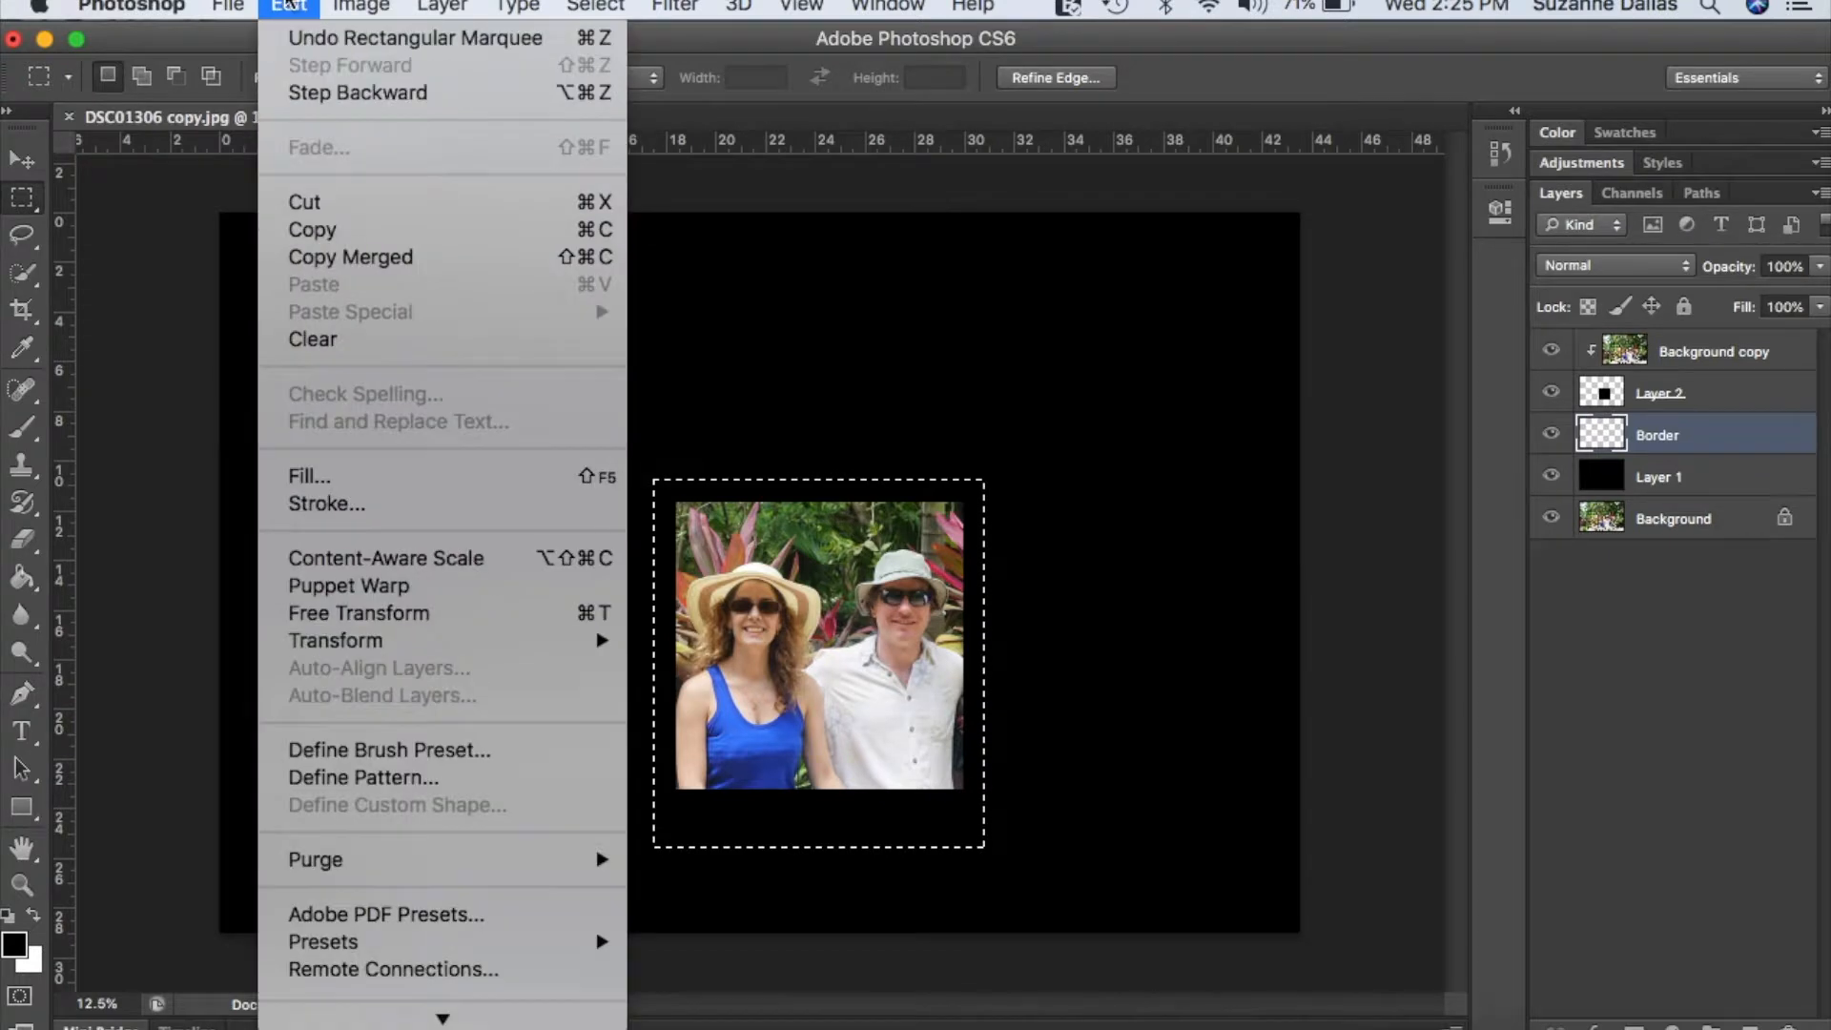
{"action": "left_click", "coordinate": [312, 477]}
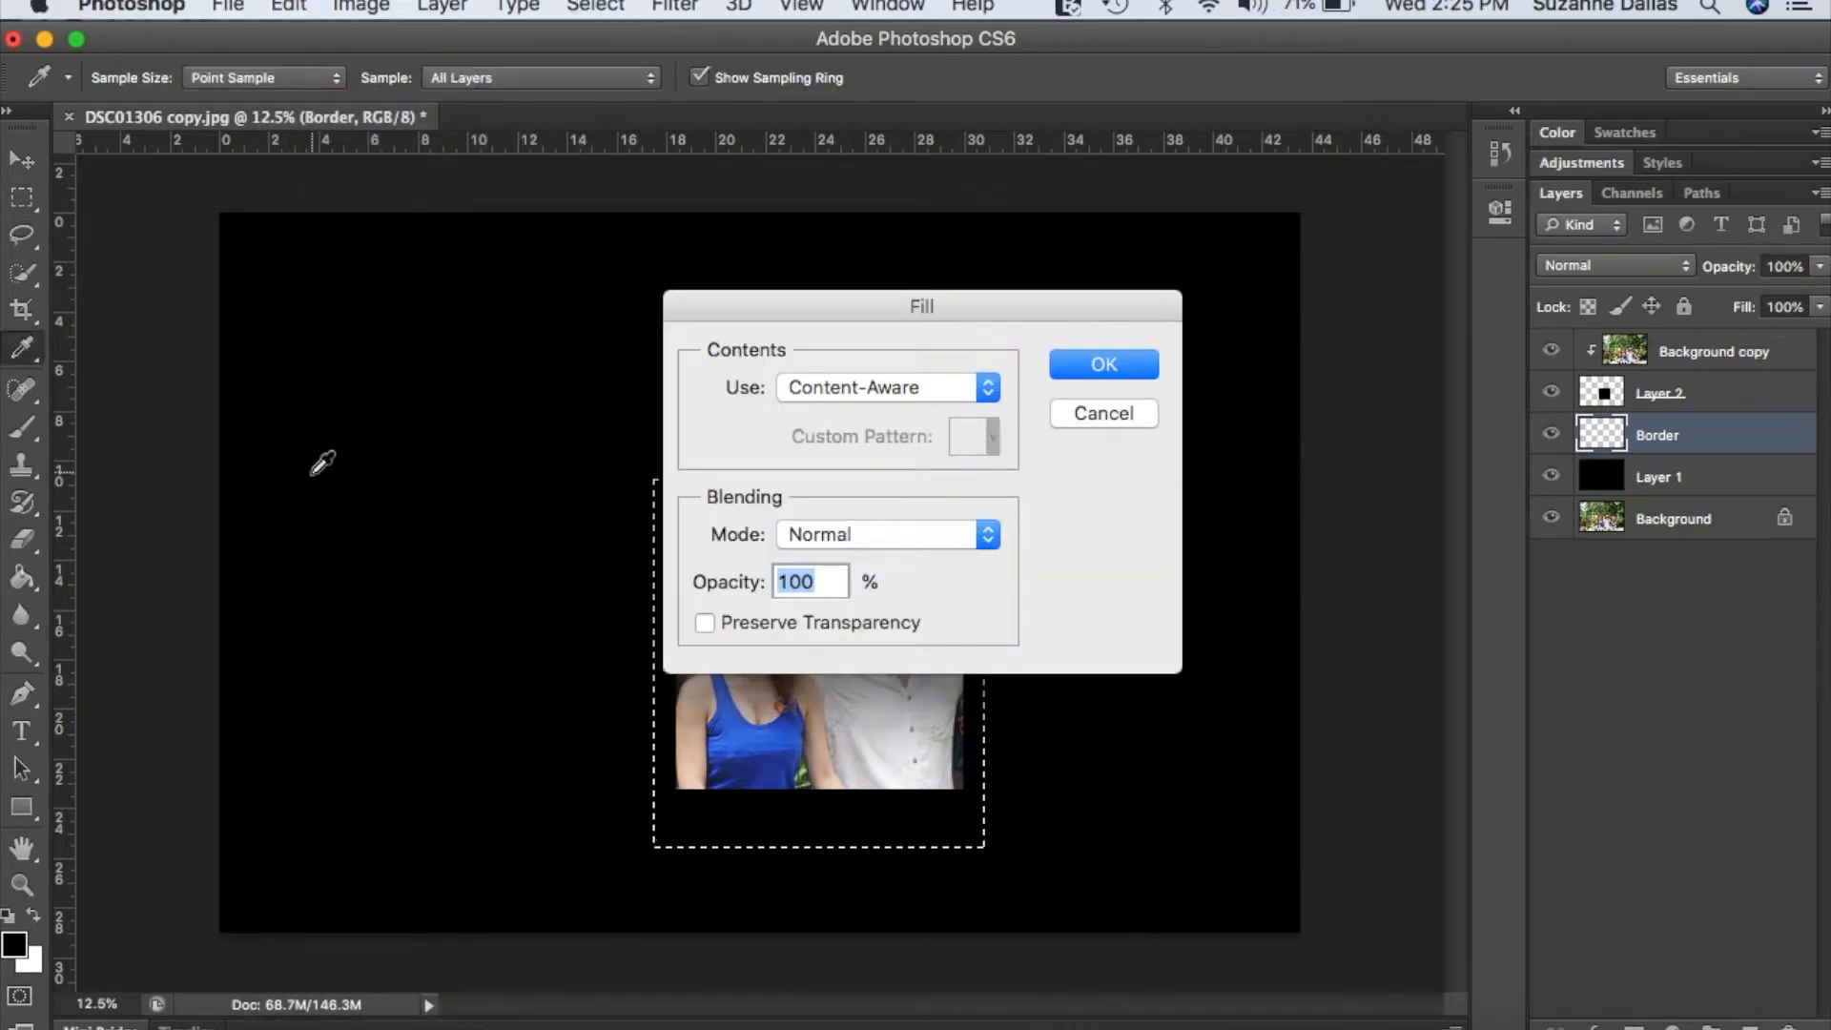
{"action": "left_click", "coordinate": [989, 389]}
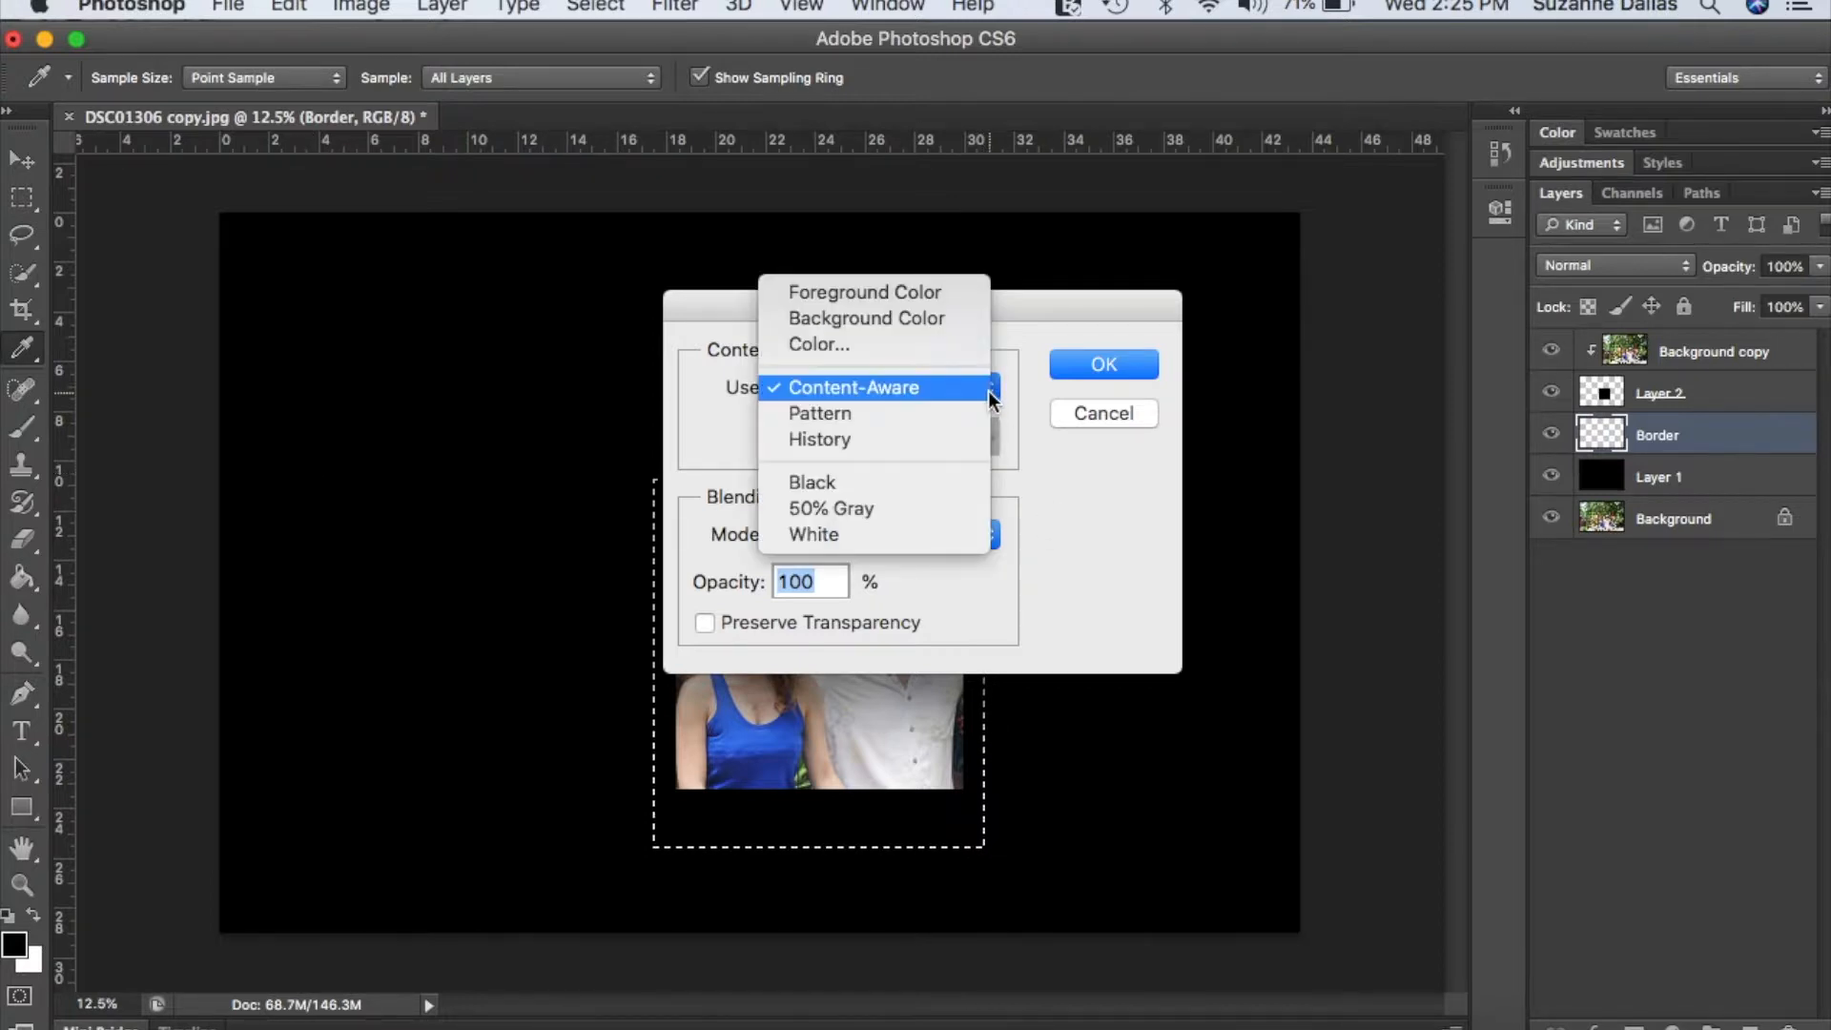
{"action": "left_click", "coordinate": [908, 537]}
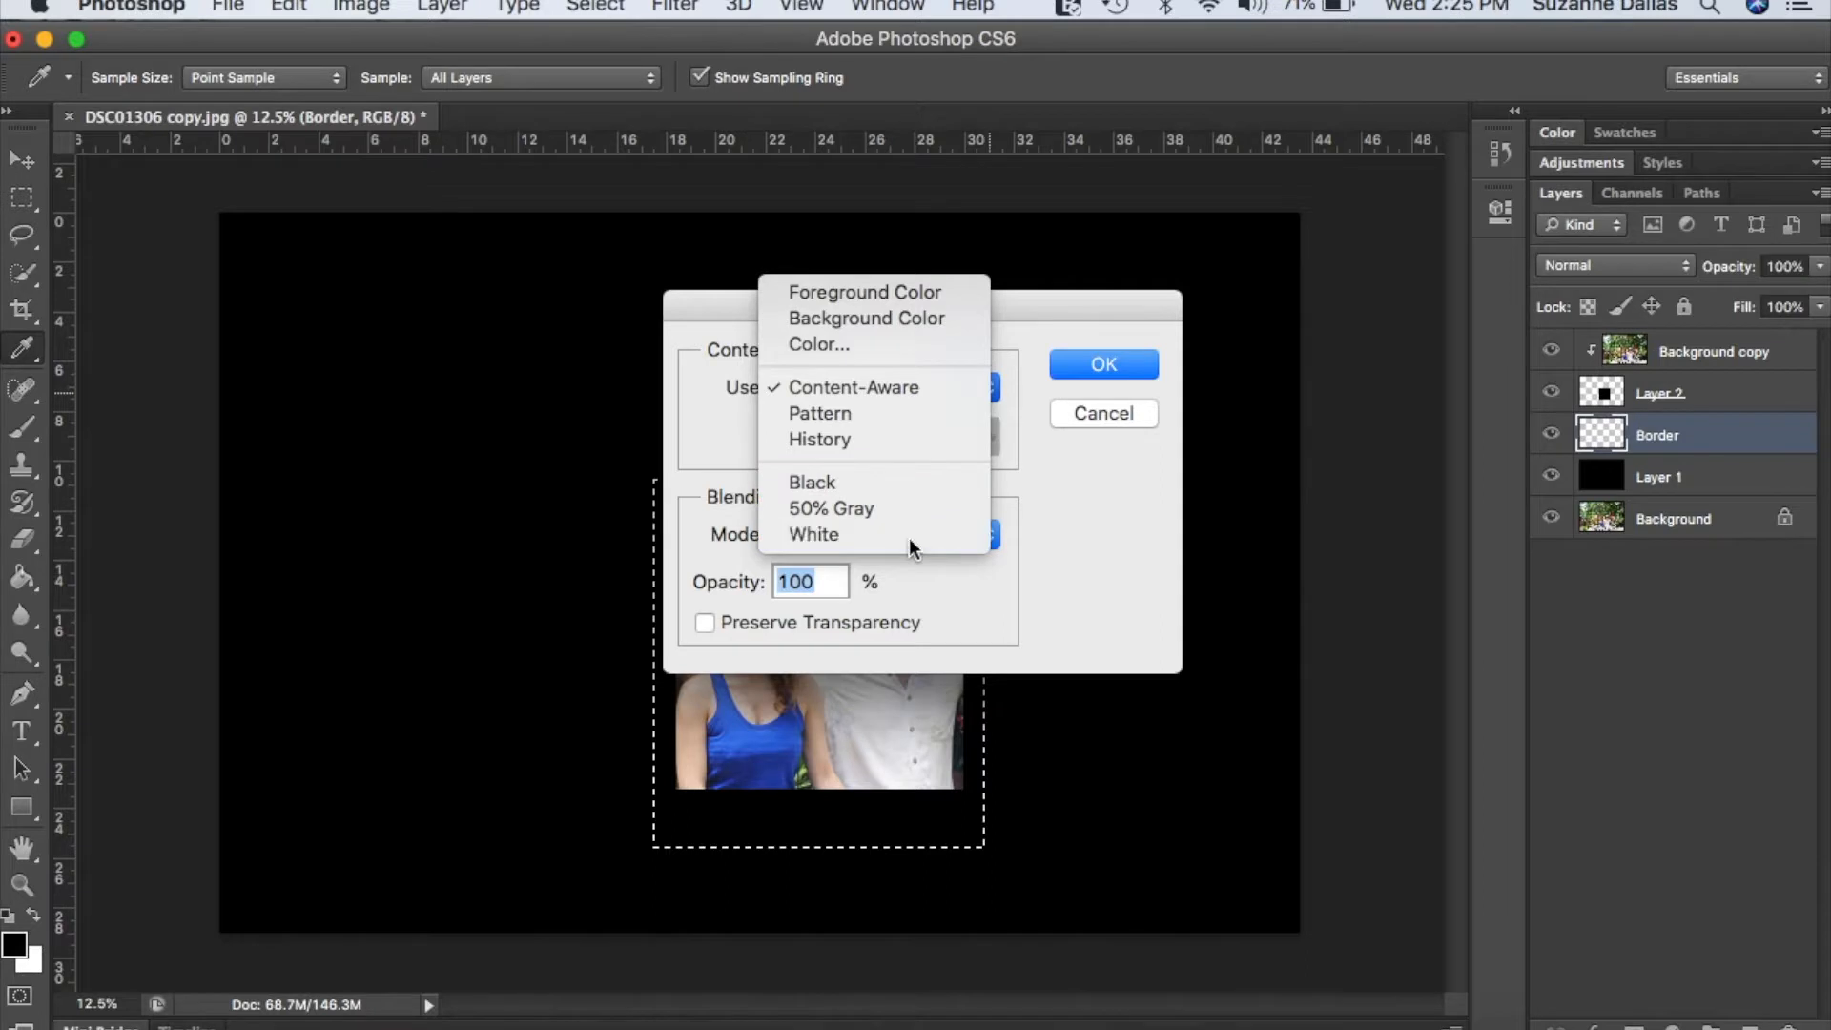
{"action": "left_click", "coordinate": [1128, 367]}
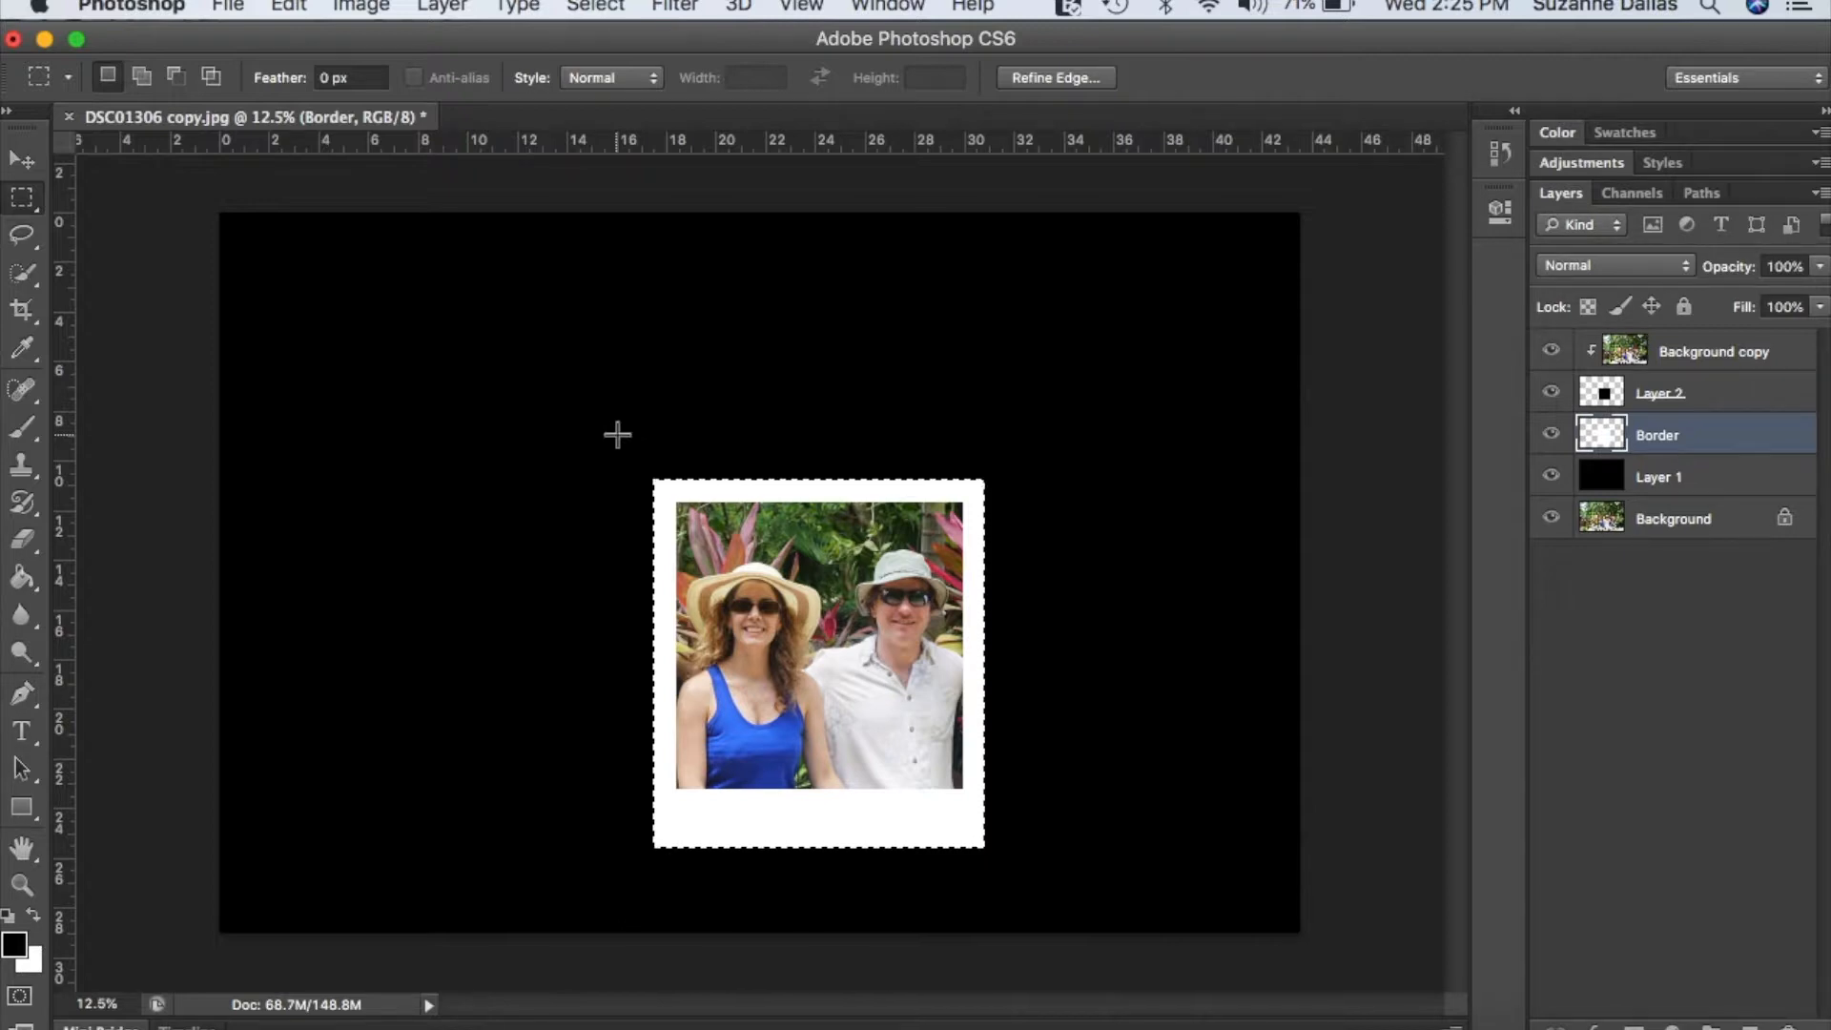
{"action": "key", "text": "super+d"}
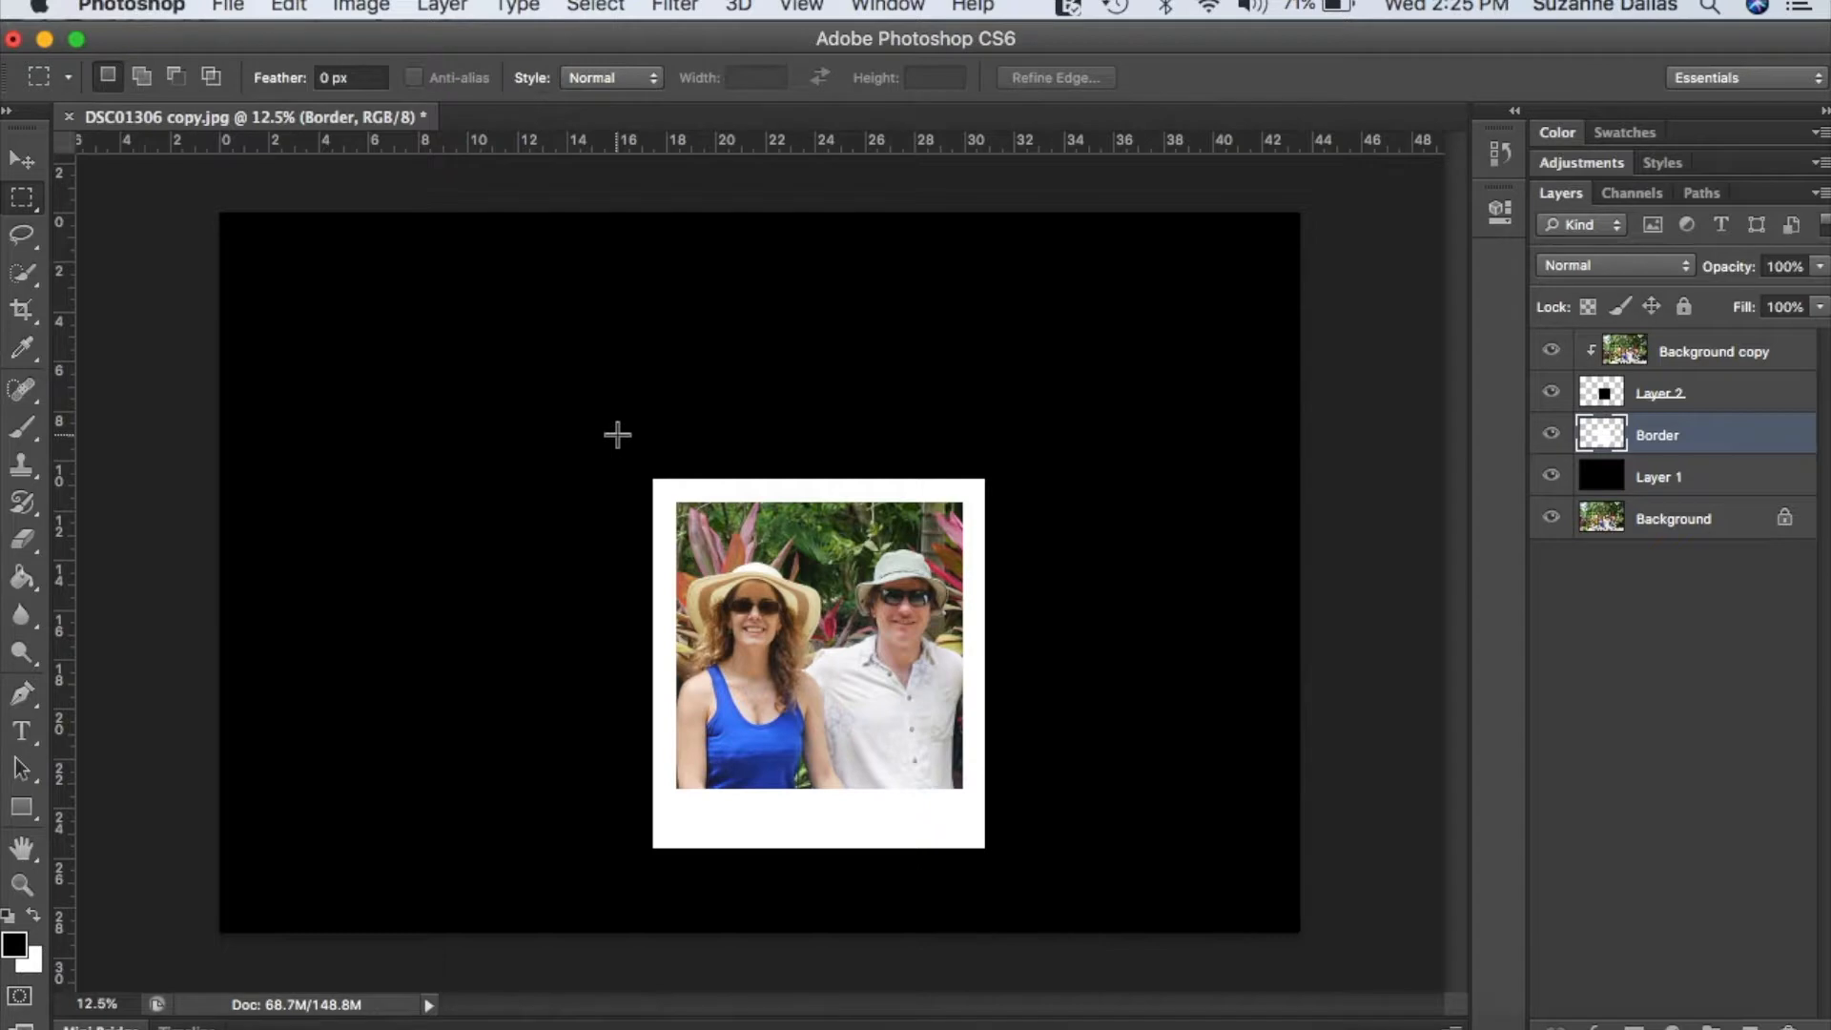
{"action": "left_click", "coordinate": [595, 5]}
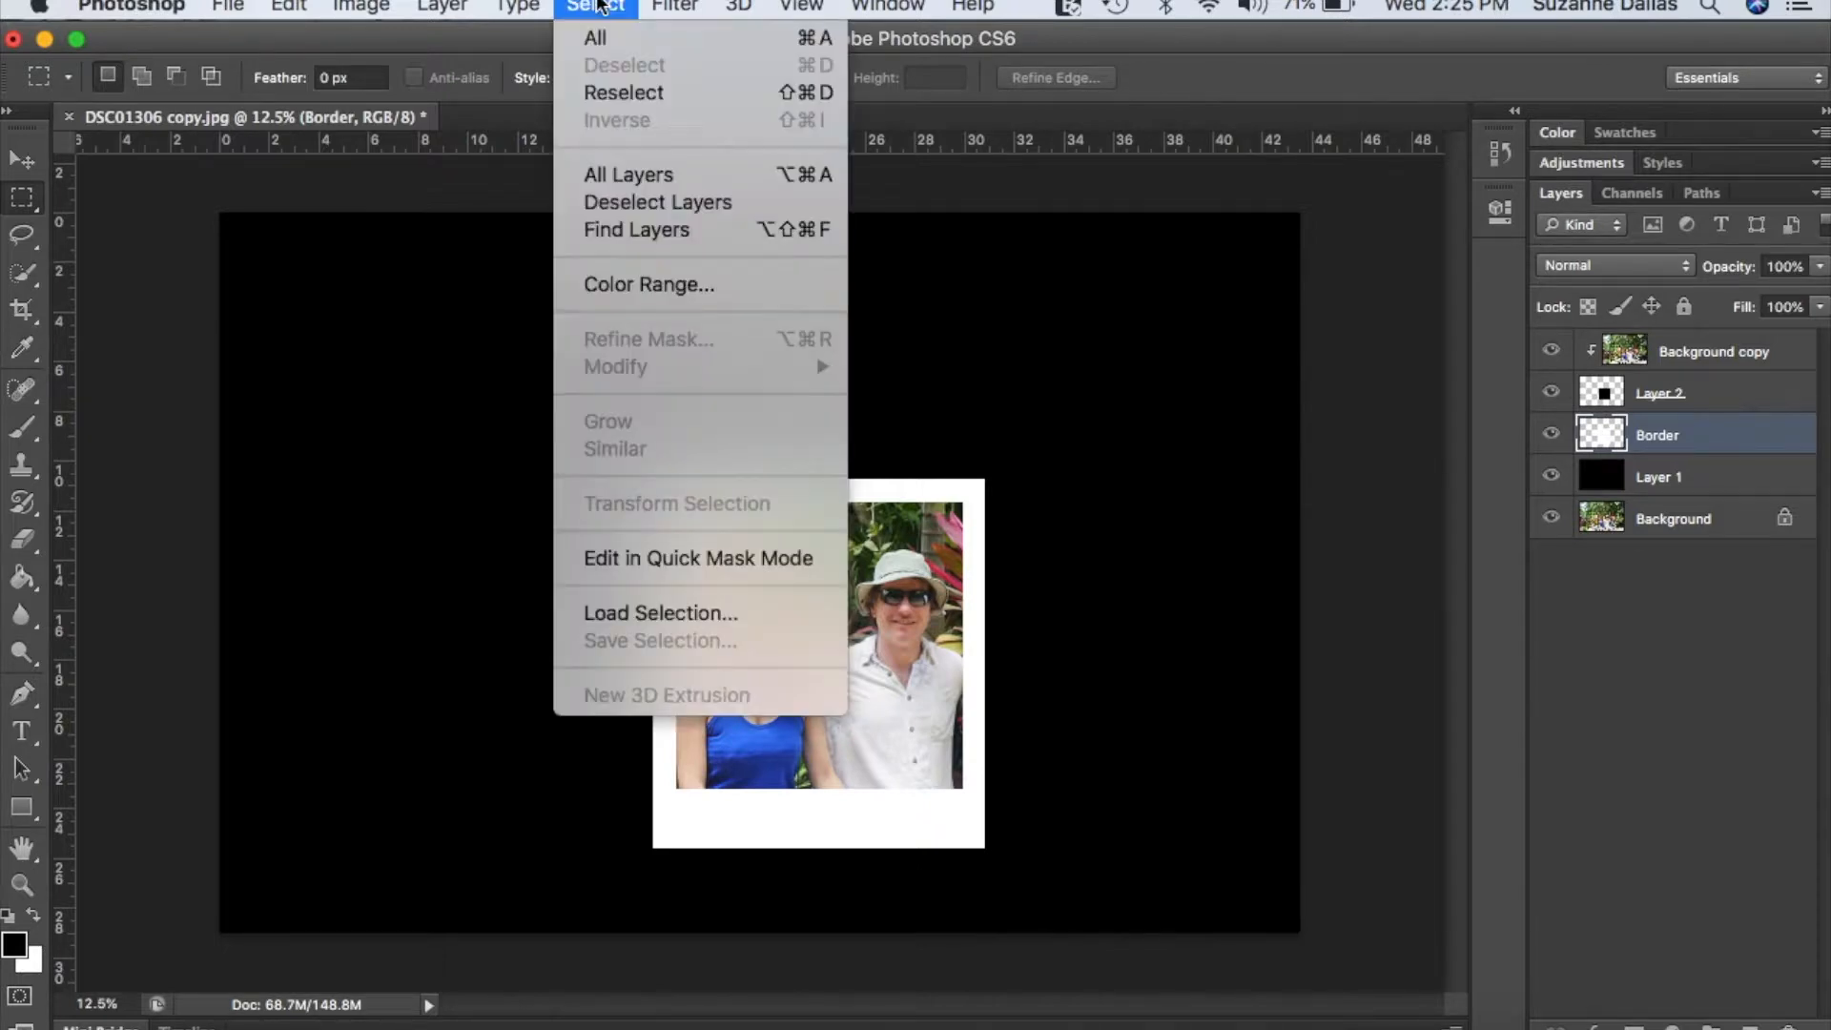
{"action": "left_click", "coordinate": [435, 517]}
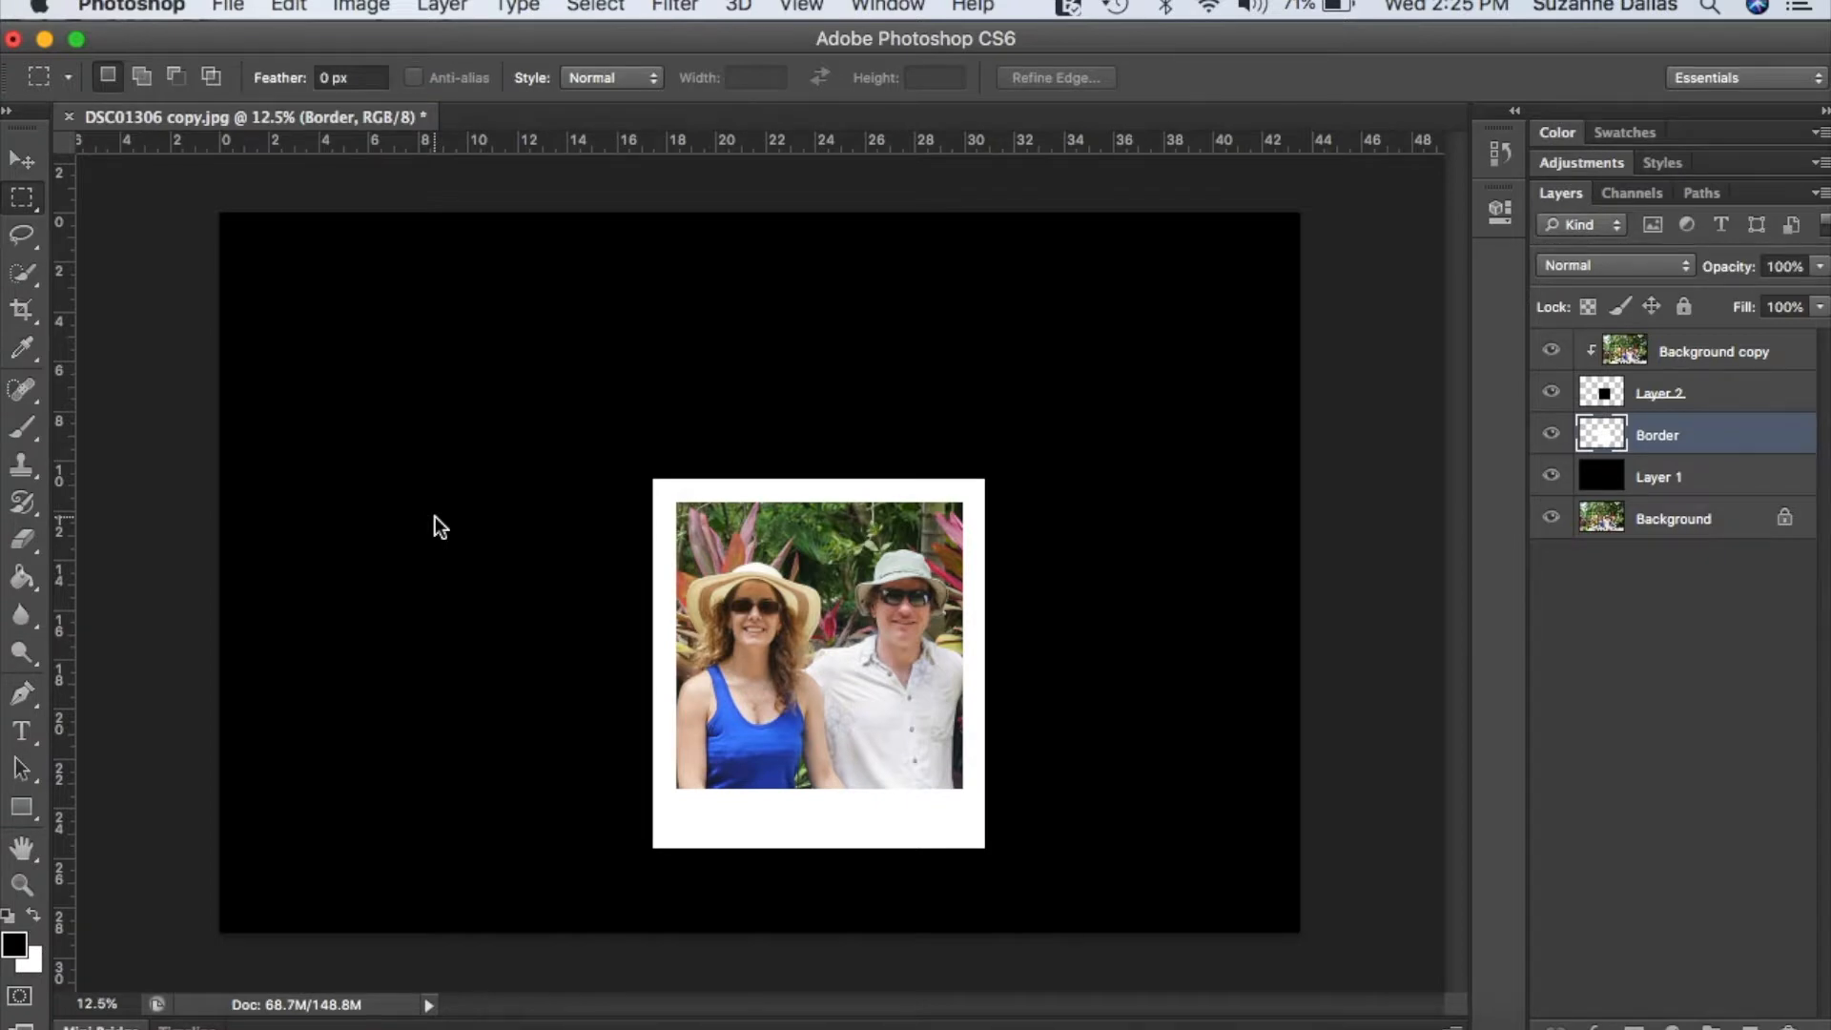
Add a drop shadow with 40% opacity to the Border layer.
{"action": "left_click", "coordinate": [443, 7]}
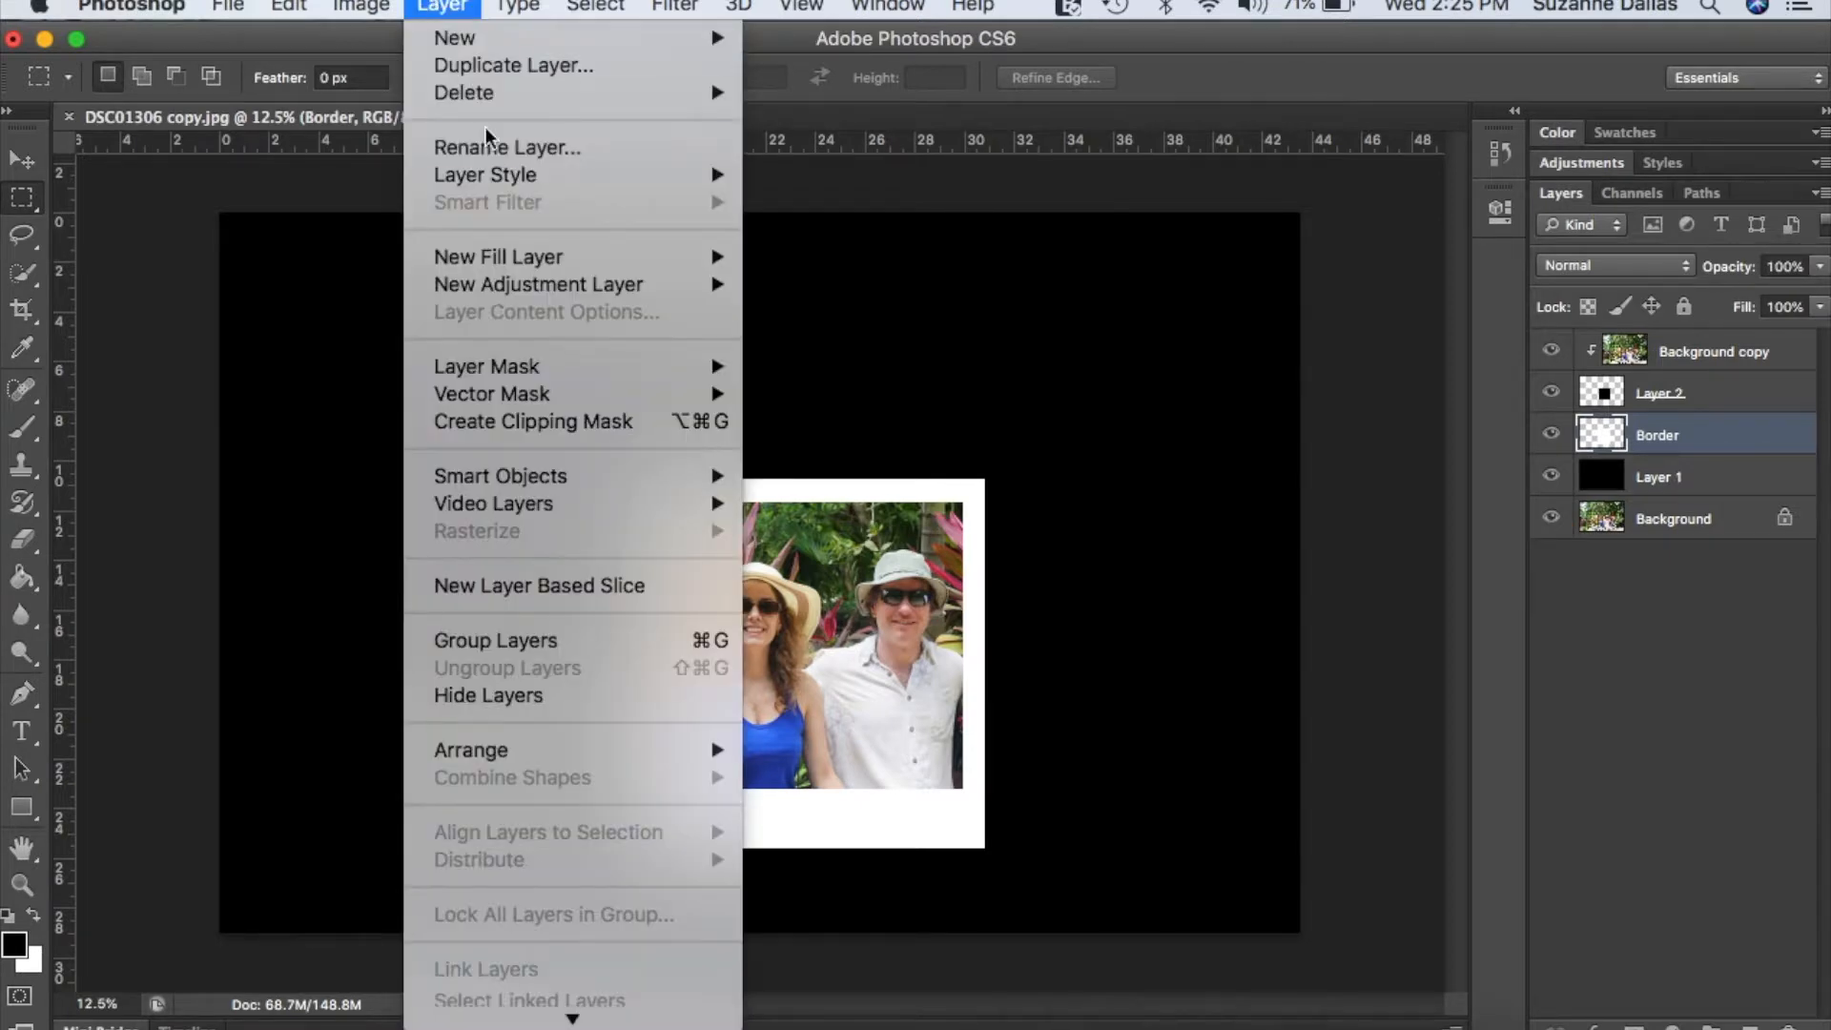
{"action": "mouse_move", "coordinate": [535, 185]}
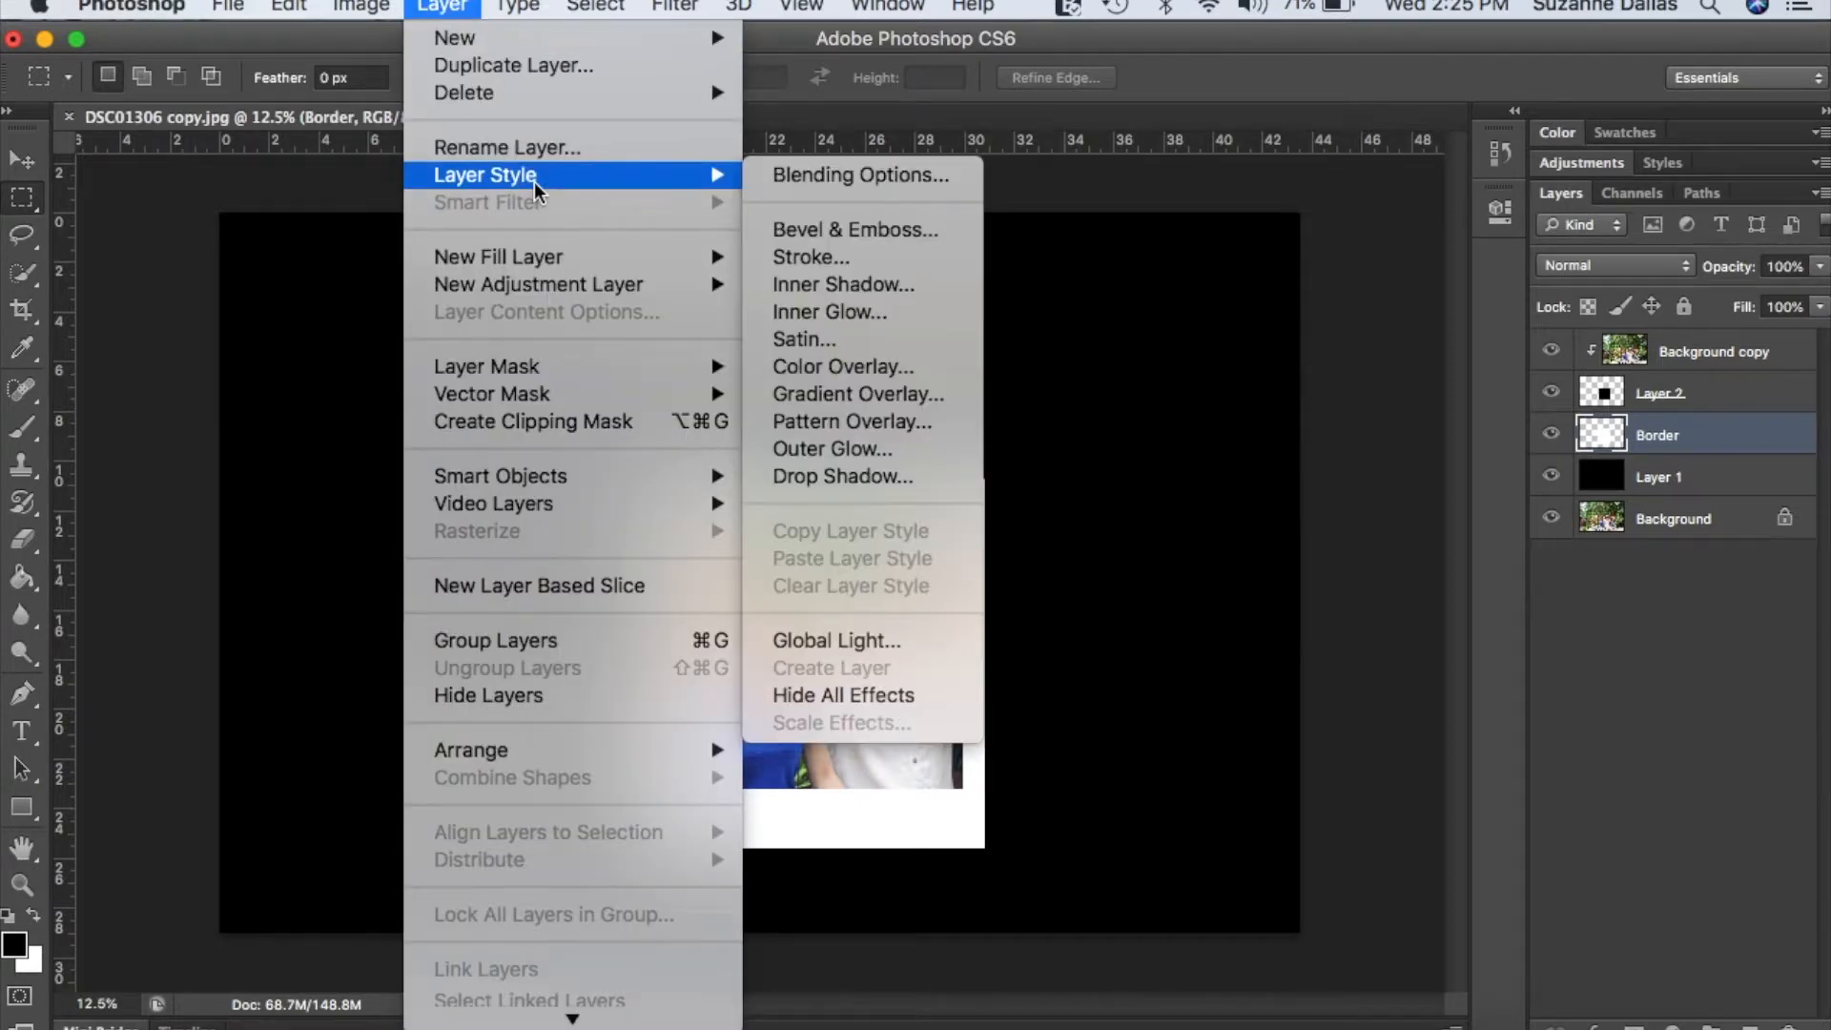
{"action": "left_click", "coordinate": [885, 483]}
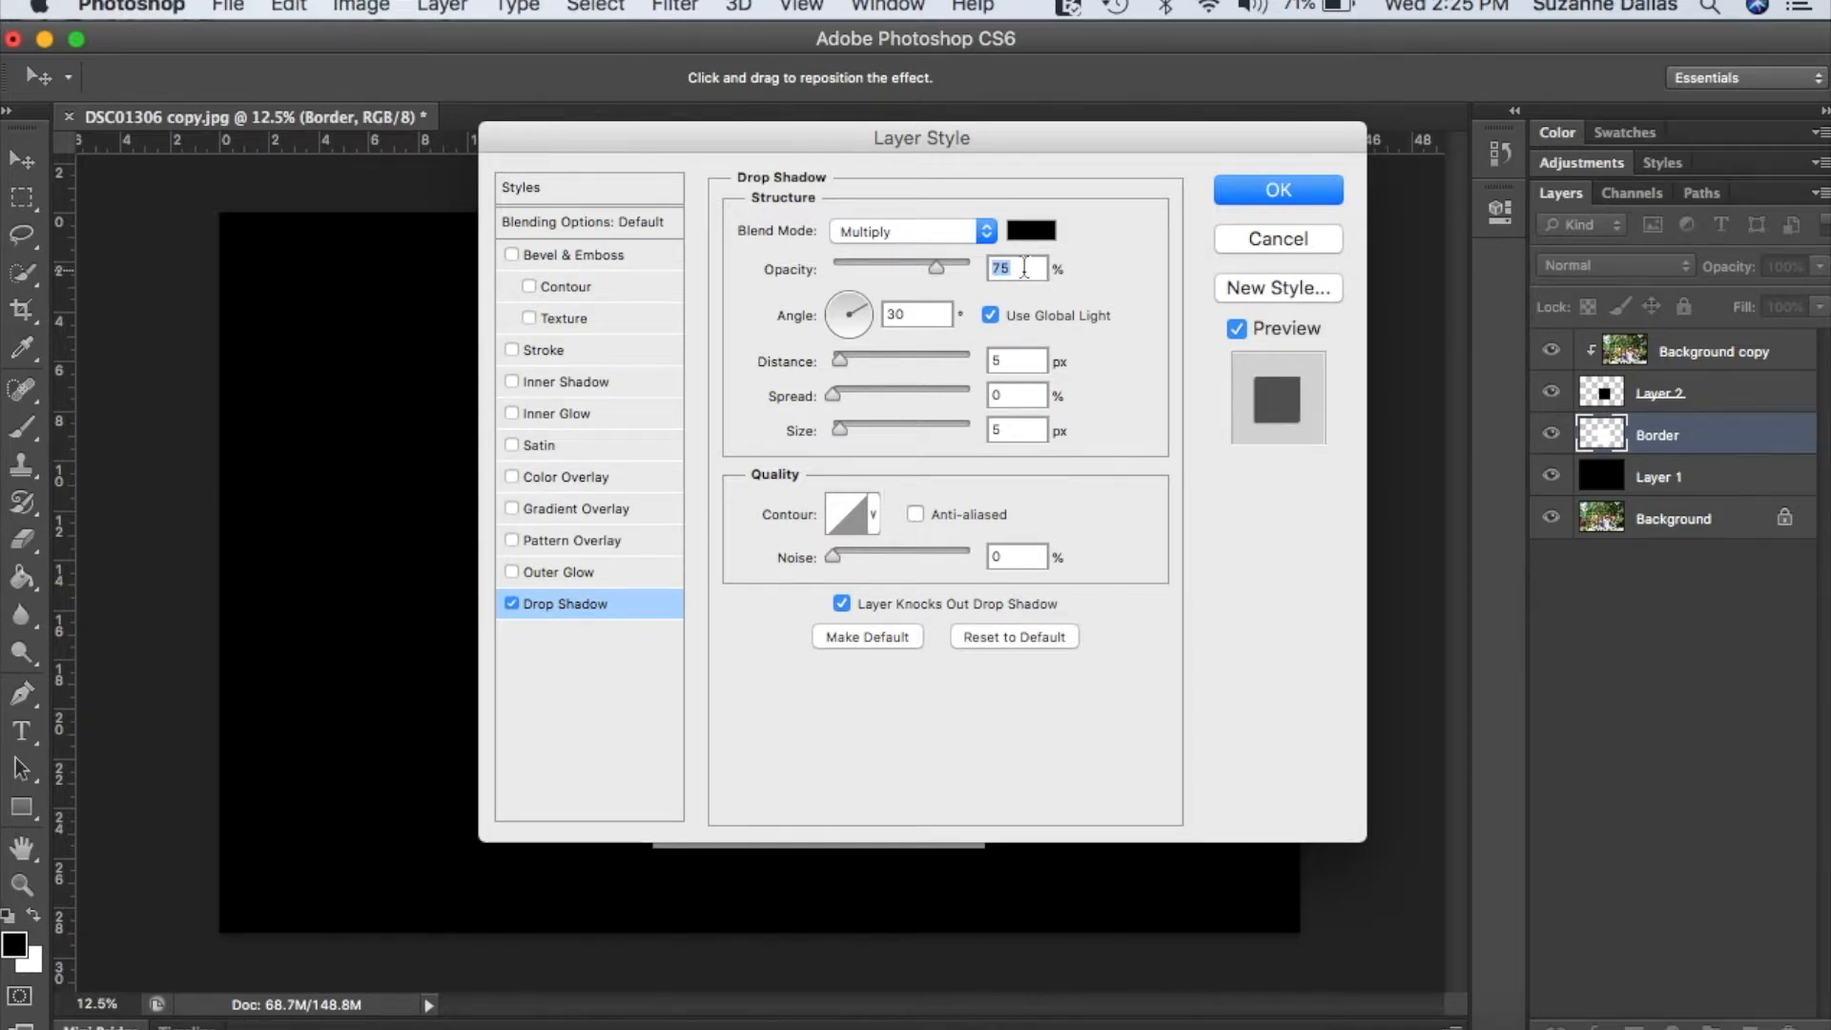
{"action": "type", "text": "4"}
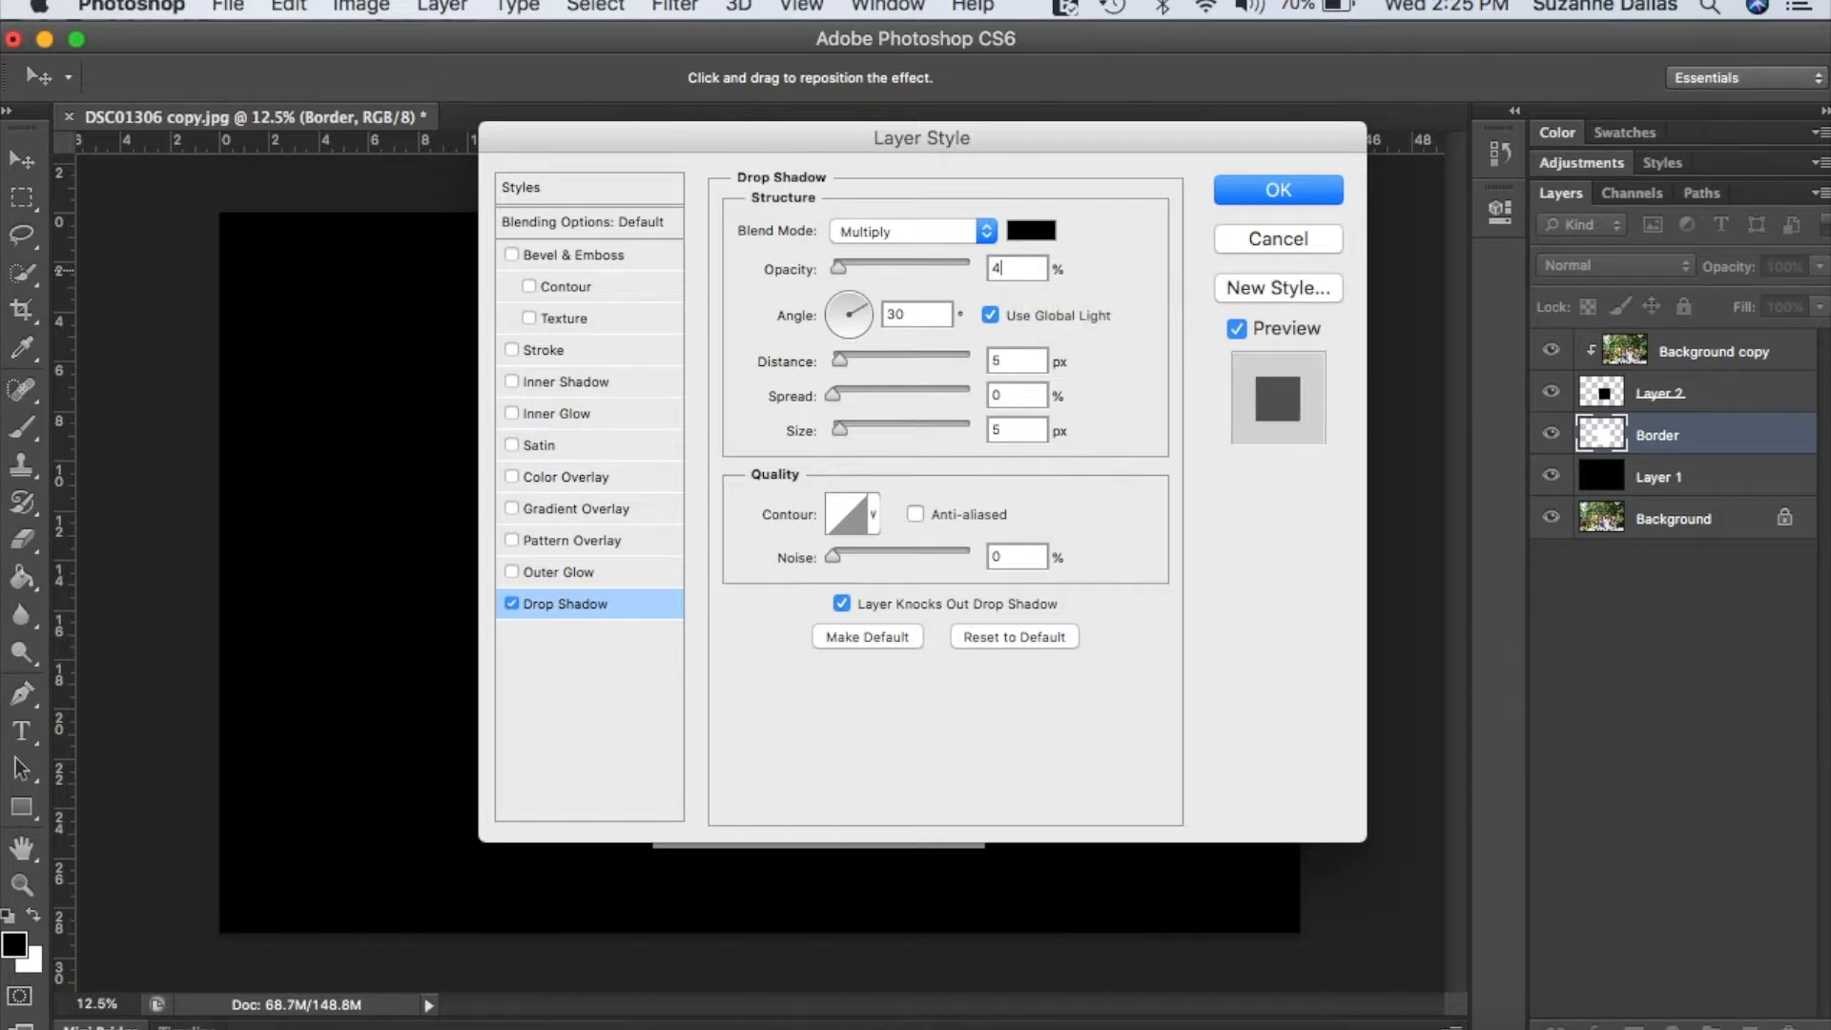
{"action": "type", "text": "0"}
{"action": "left_click", "coordinate": [1279, 191]}
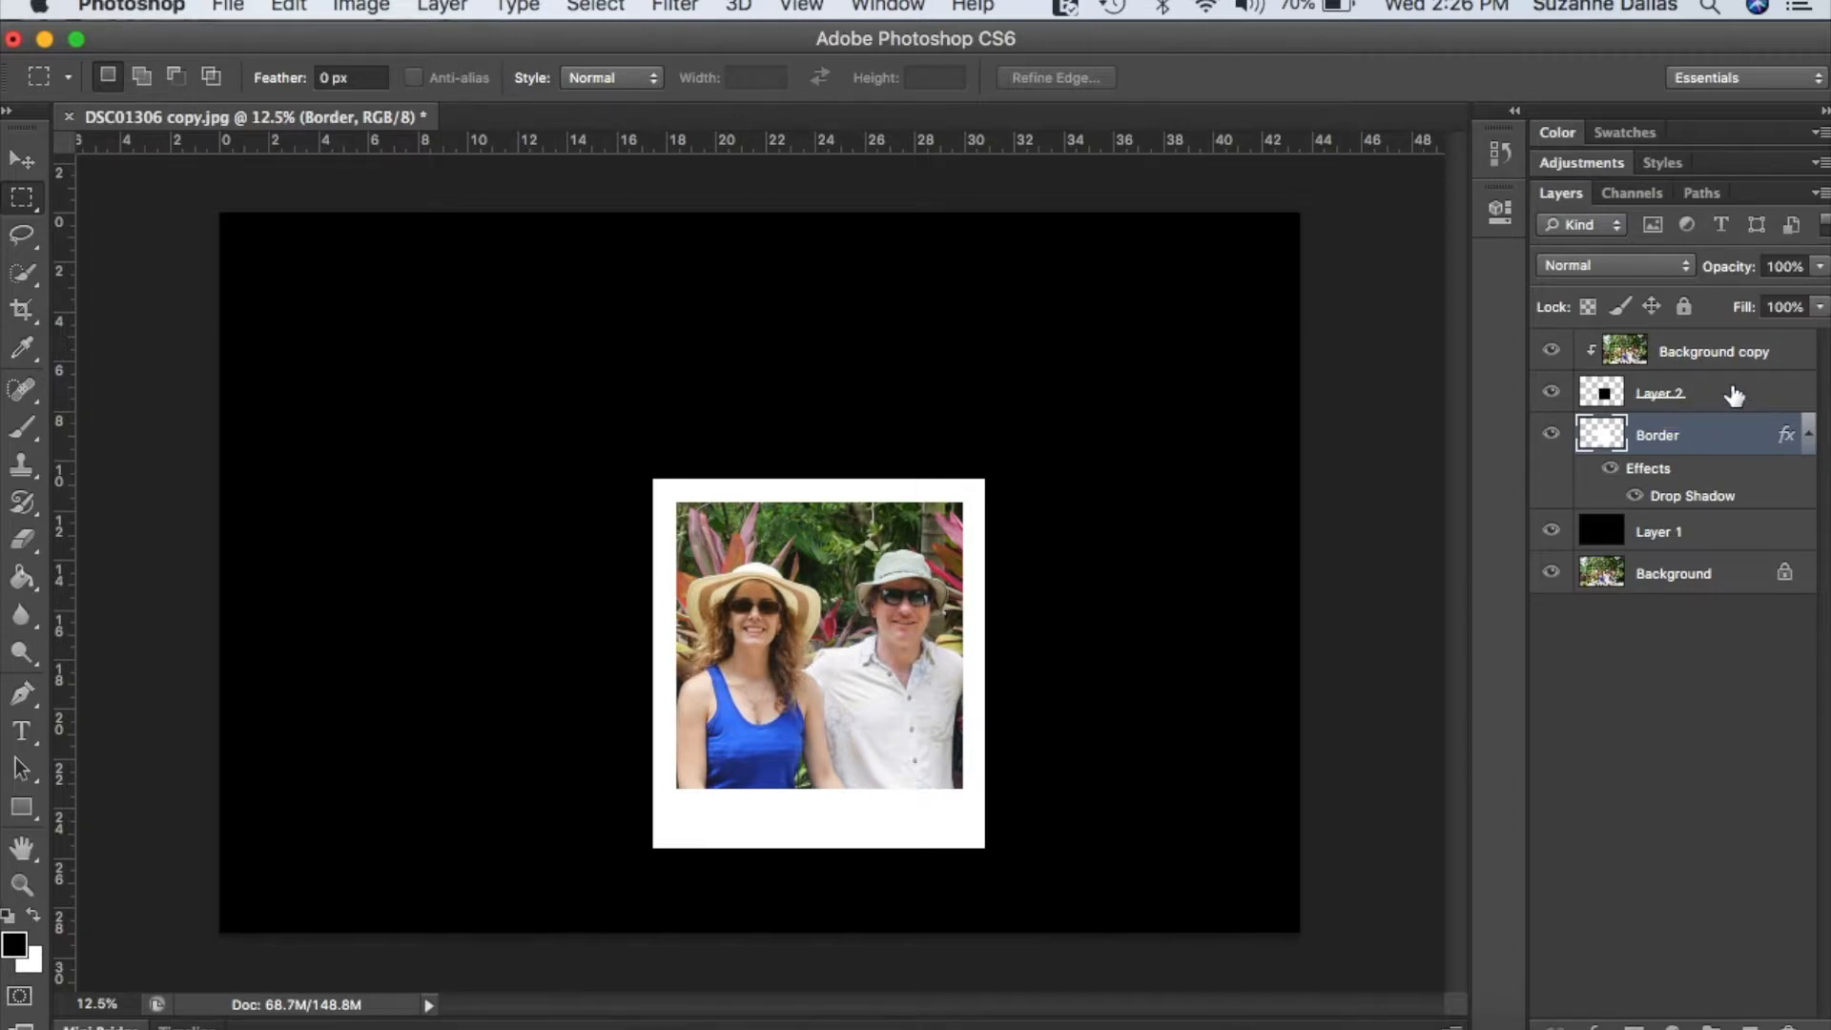
Free-transform Layer 2 and Border together, rotating them about 7.7° clockwise and reducing their height to about 97.7%.
{"action": "left_click", "coordinate": [1734, 395], "text": "shift"}
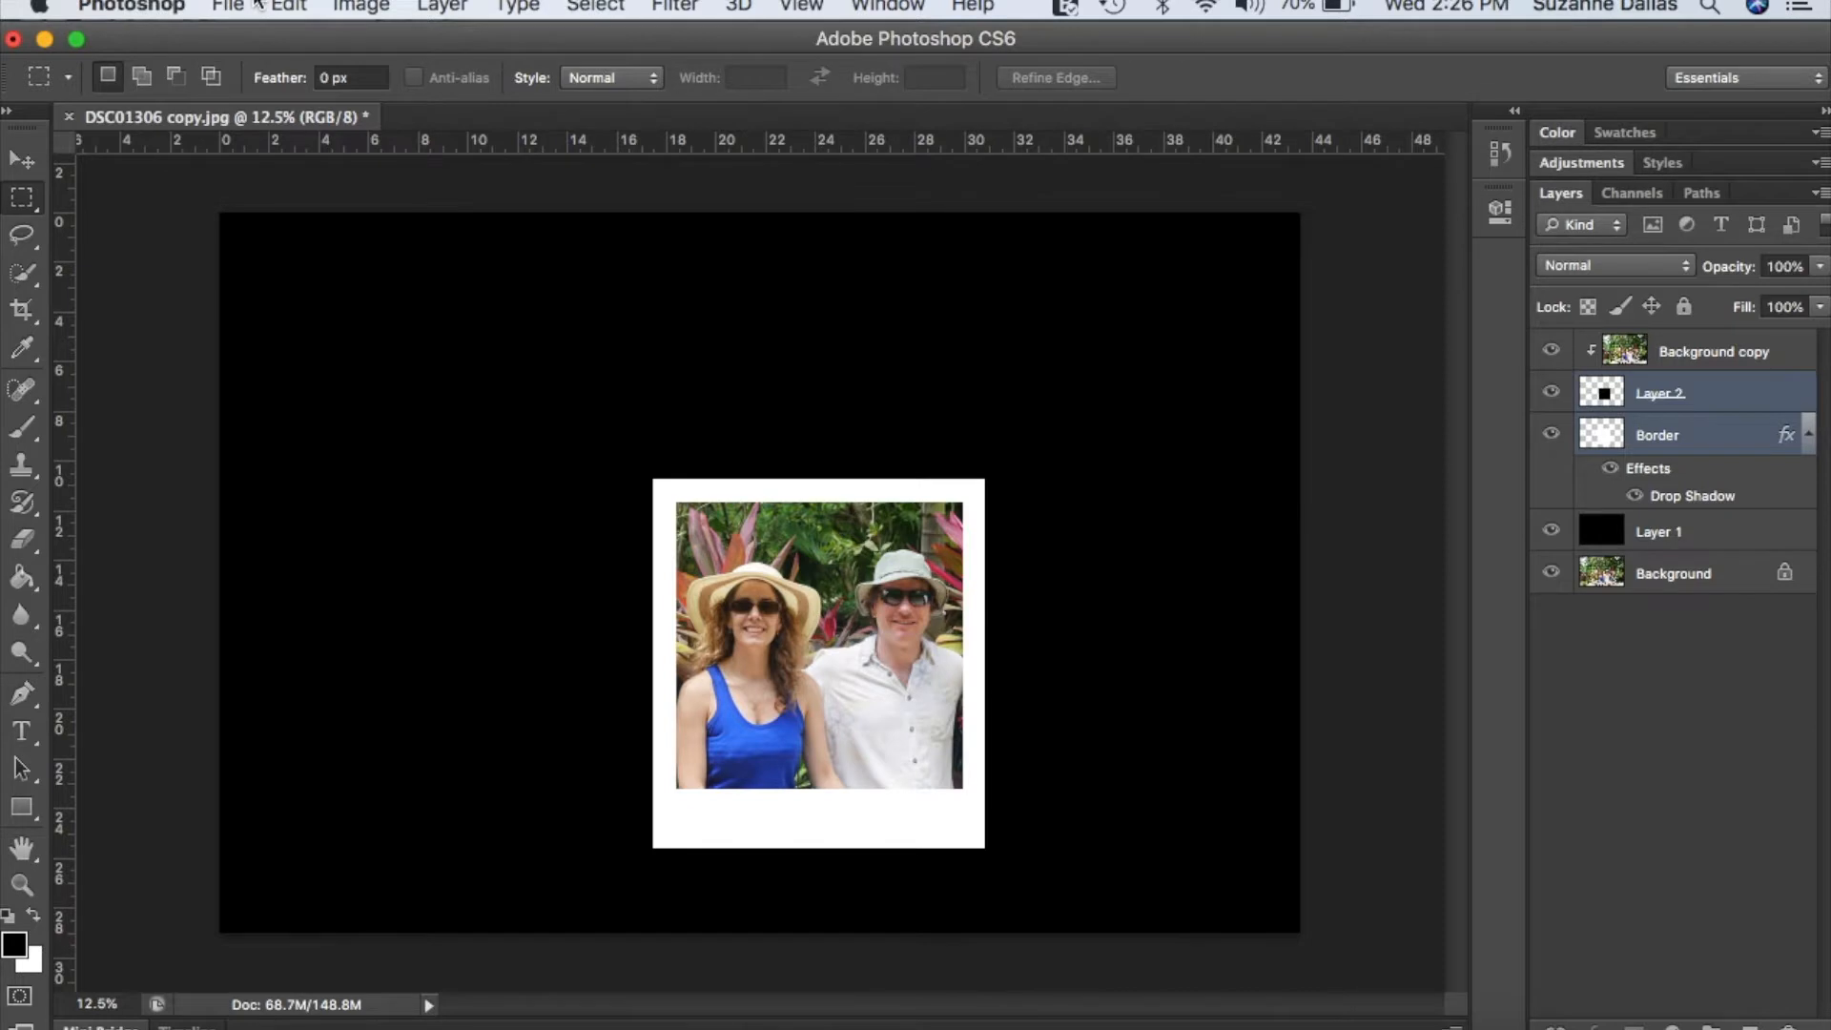
{"action": "left_click", "coordinate": [287, 6]}
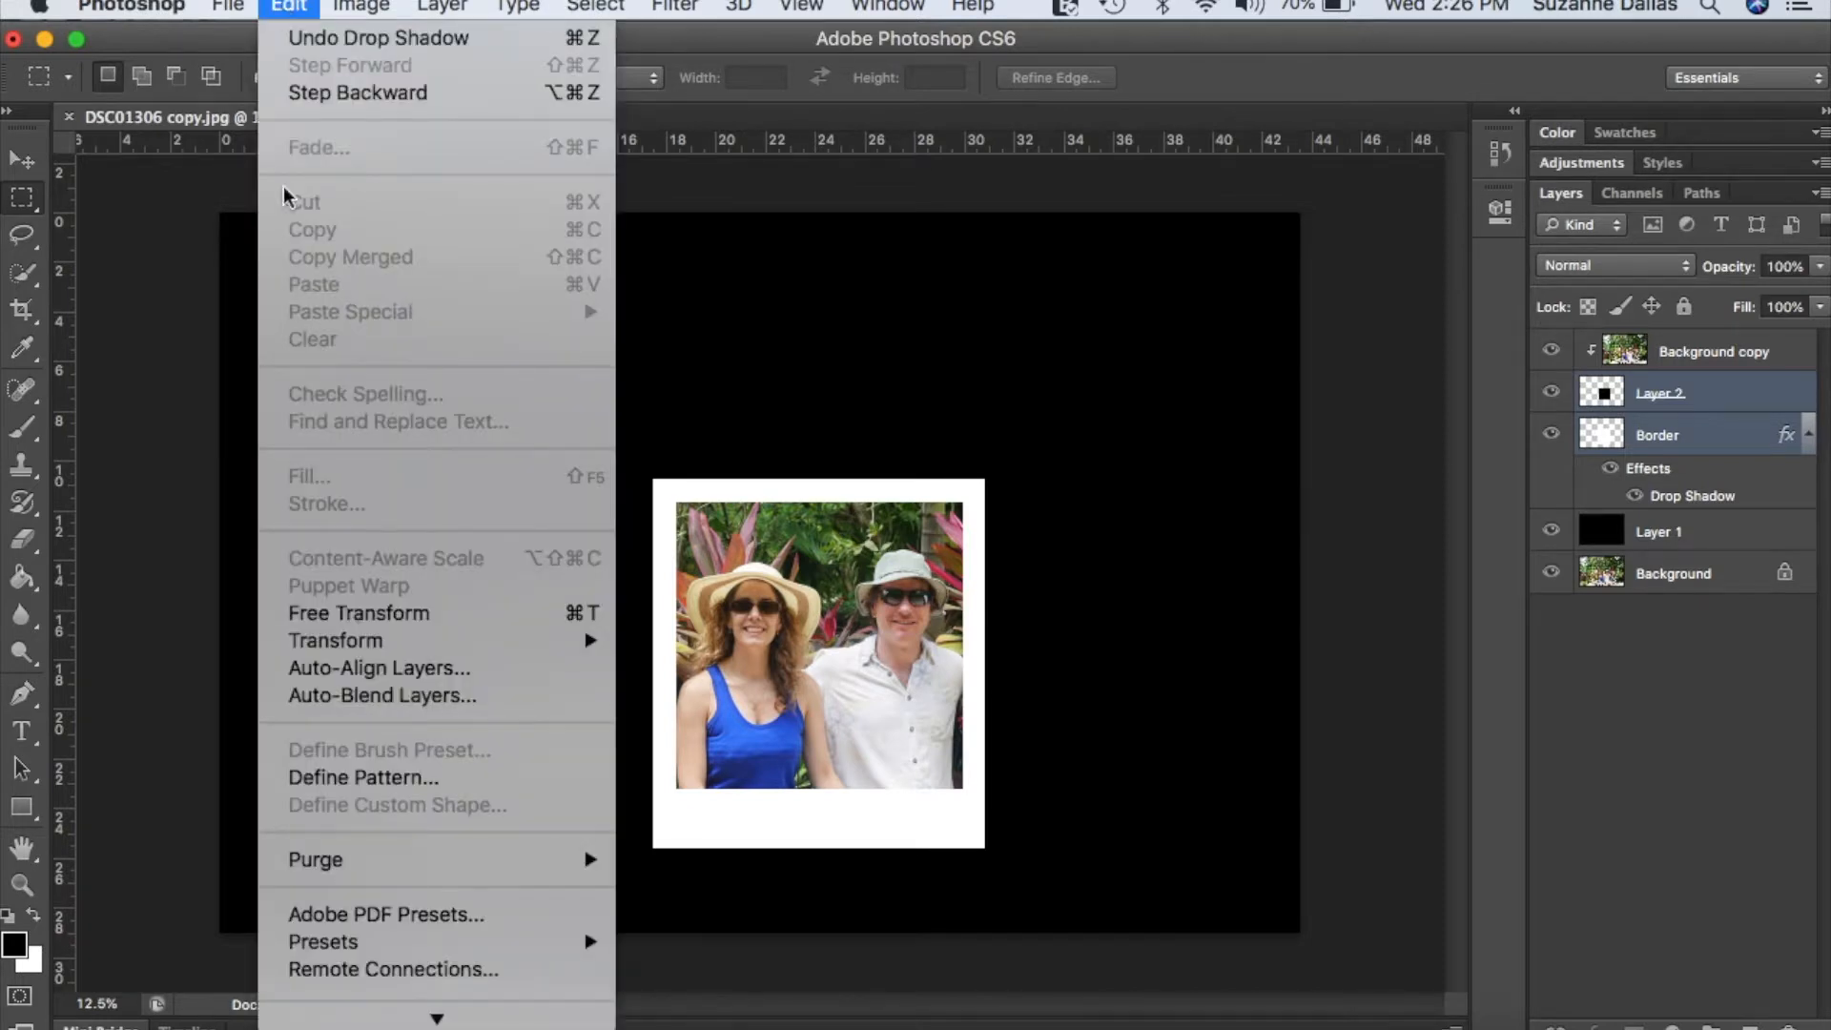
{"action": "left_click", "coordinate": [505, 619]}
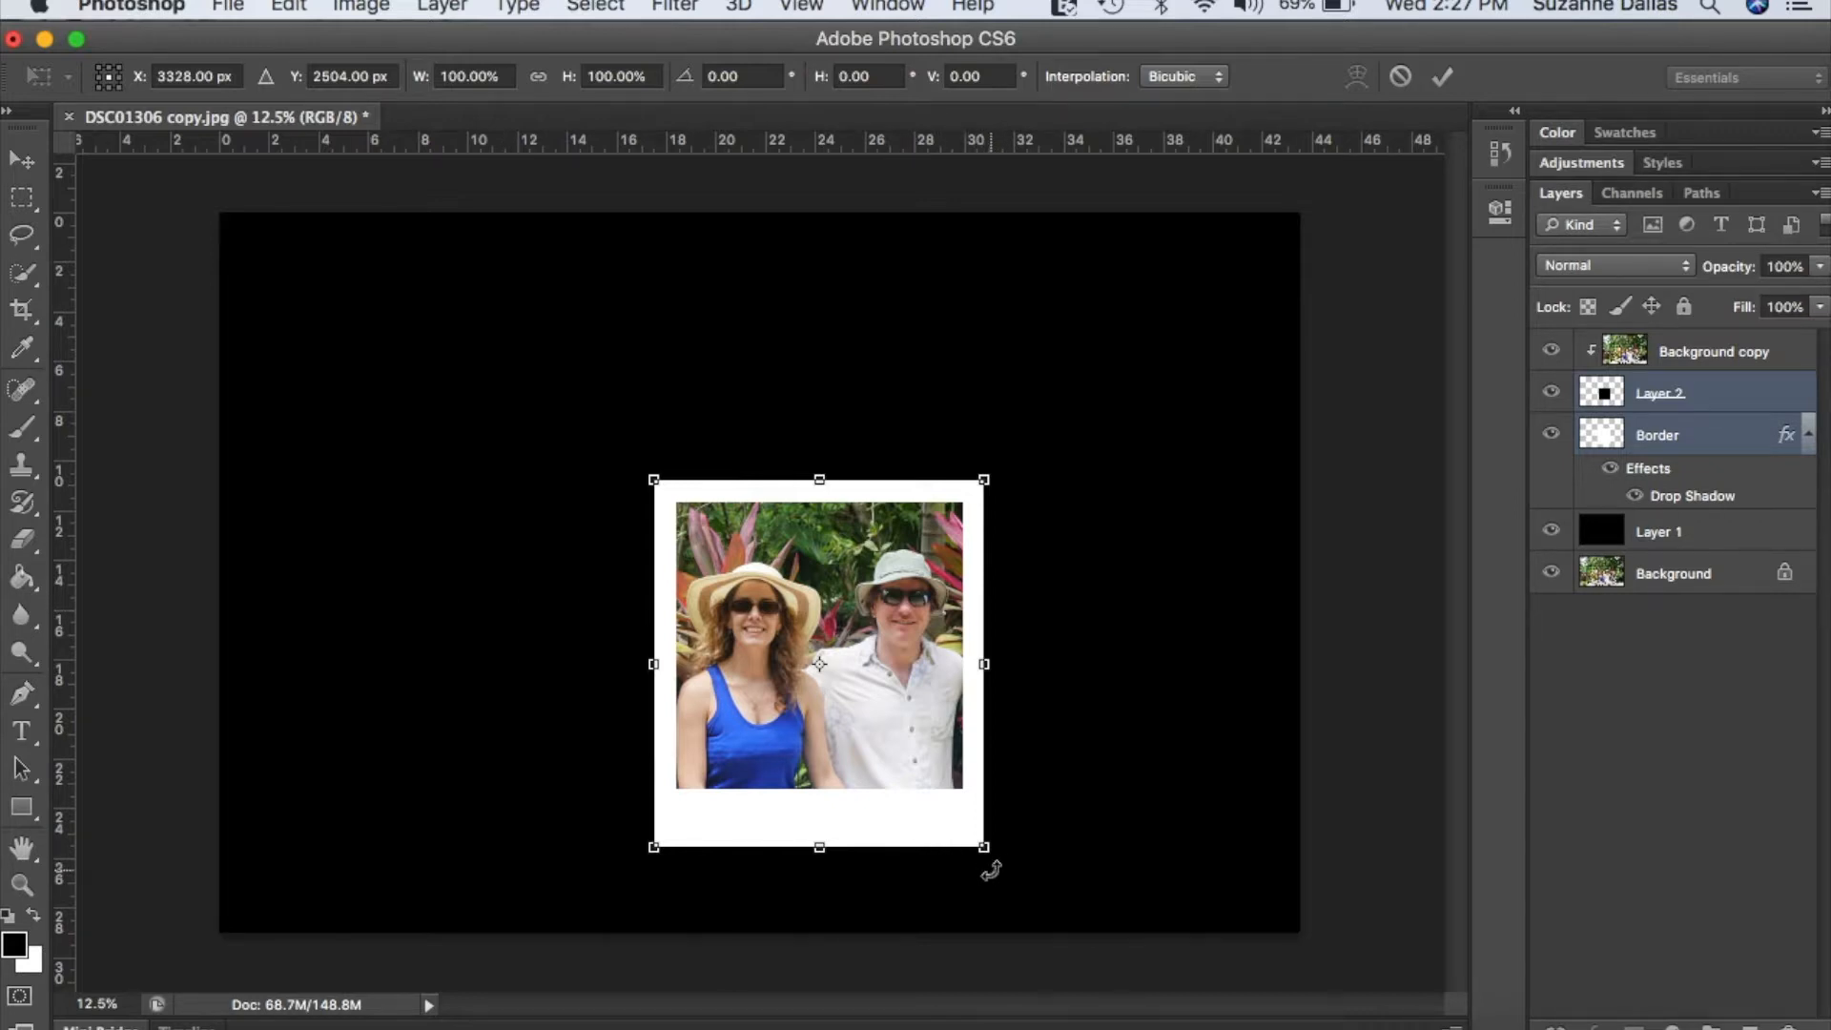
{"action": "left_click_drag", "start_coordinate": [992, 870], "coordinate": [976, 870]}
{"action": "left_click_drag", "start_coordinate": [961, 871], "coordinate": [953, 876]}
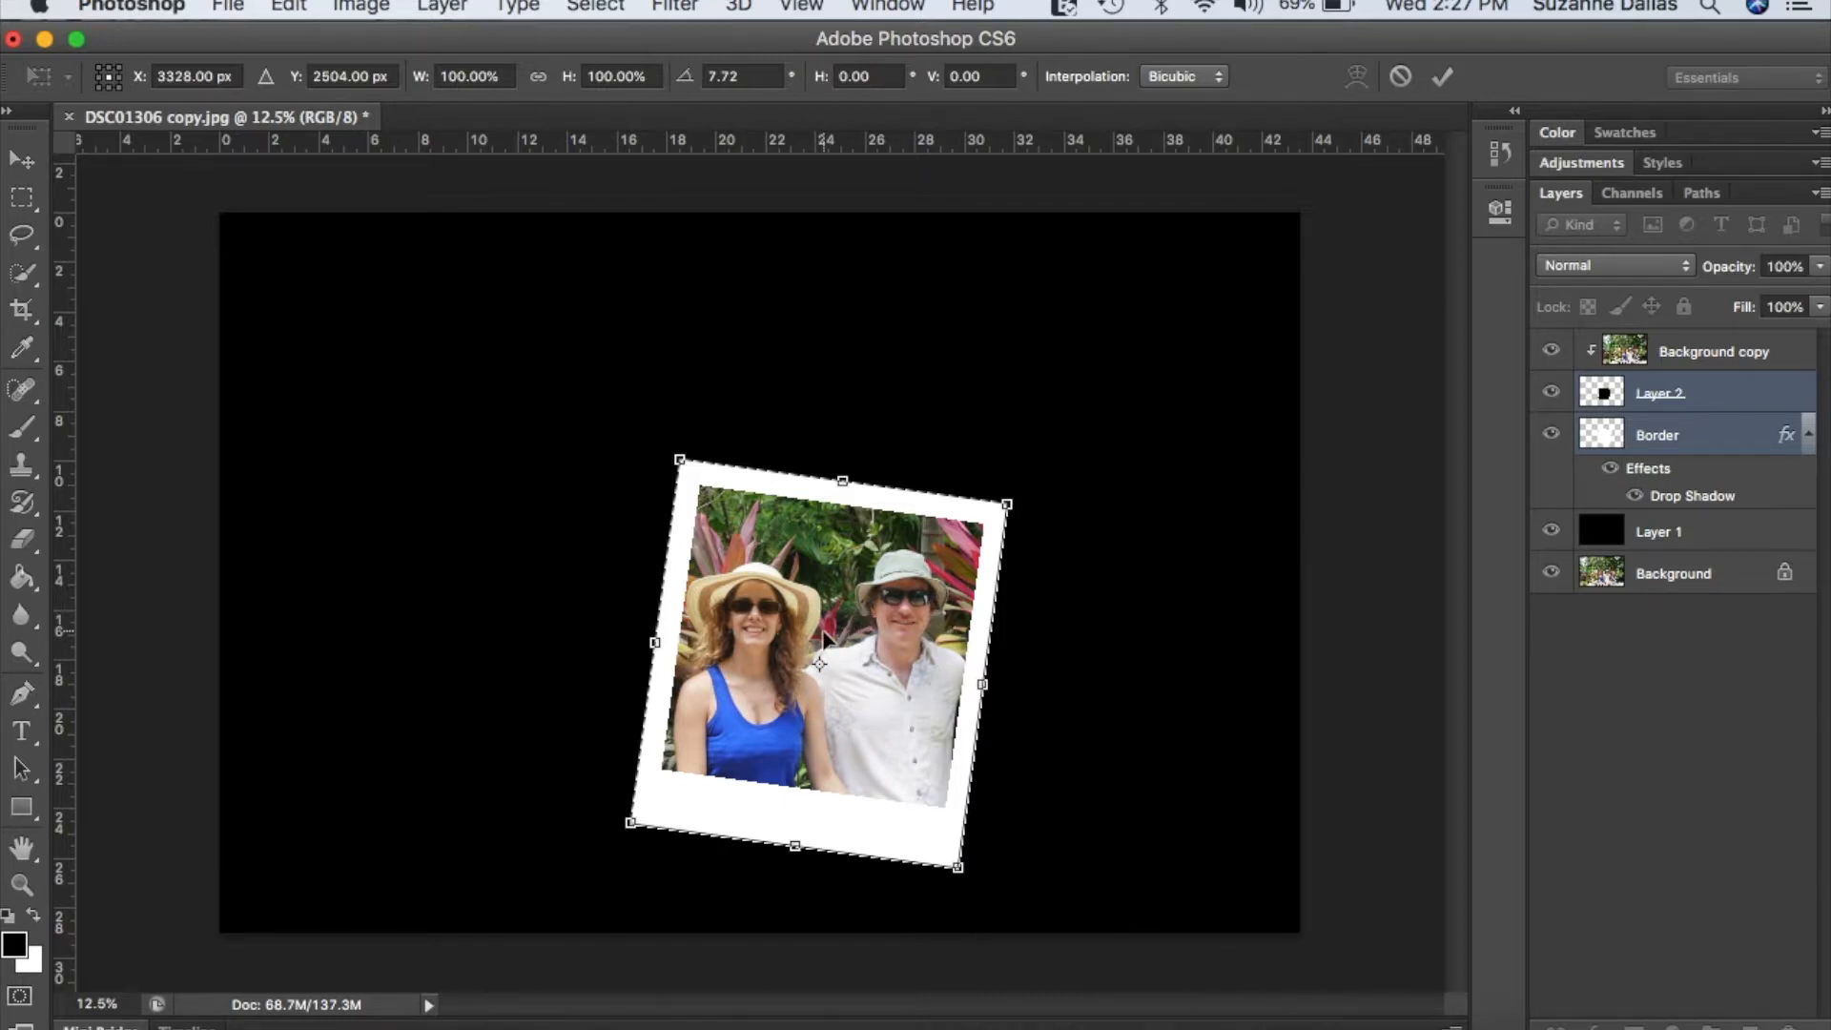
{"action": "mouse_move", "coordinate": [676, 457]}
{"action": "left_mouse_down"}
{"action": "mouse_move", "coordinate": [642, 410]}
{"action": "mouse_move", "coordinate": [677, 469]}
{"action": "left_mouse_up"}
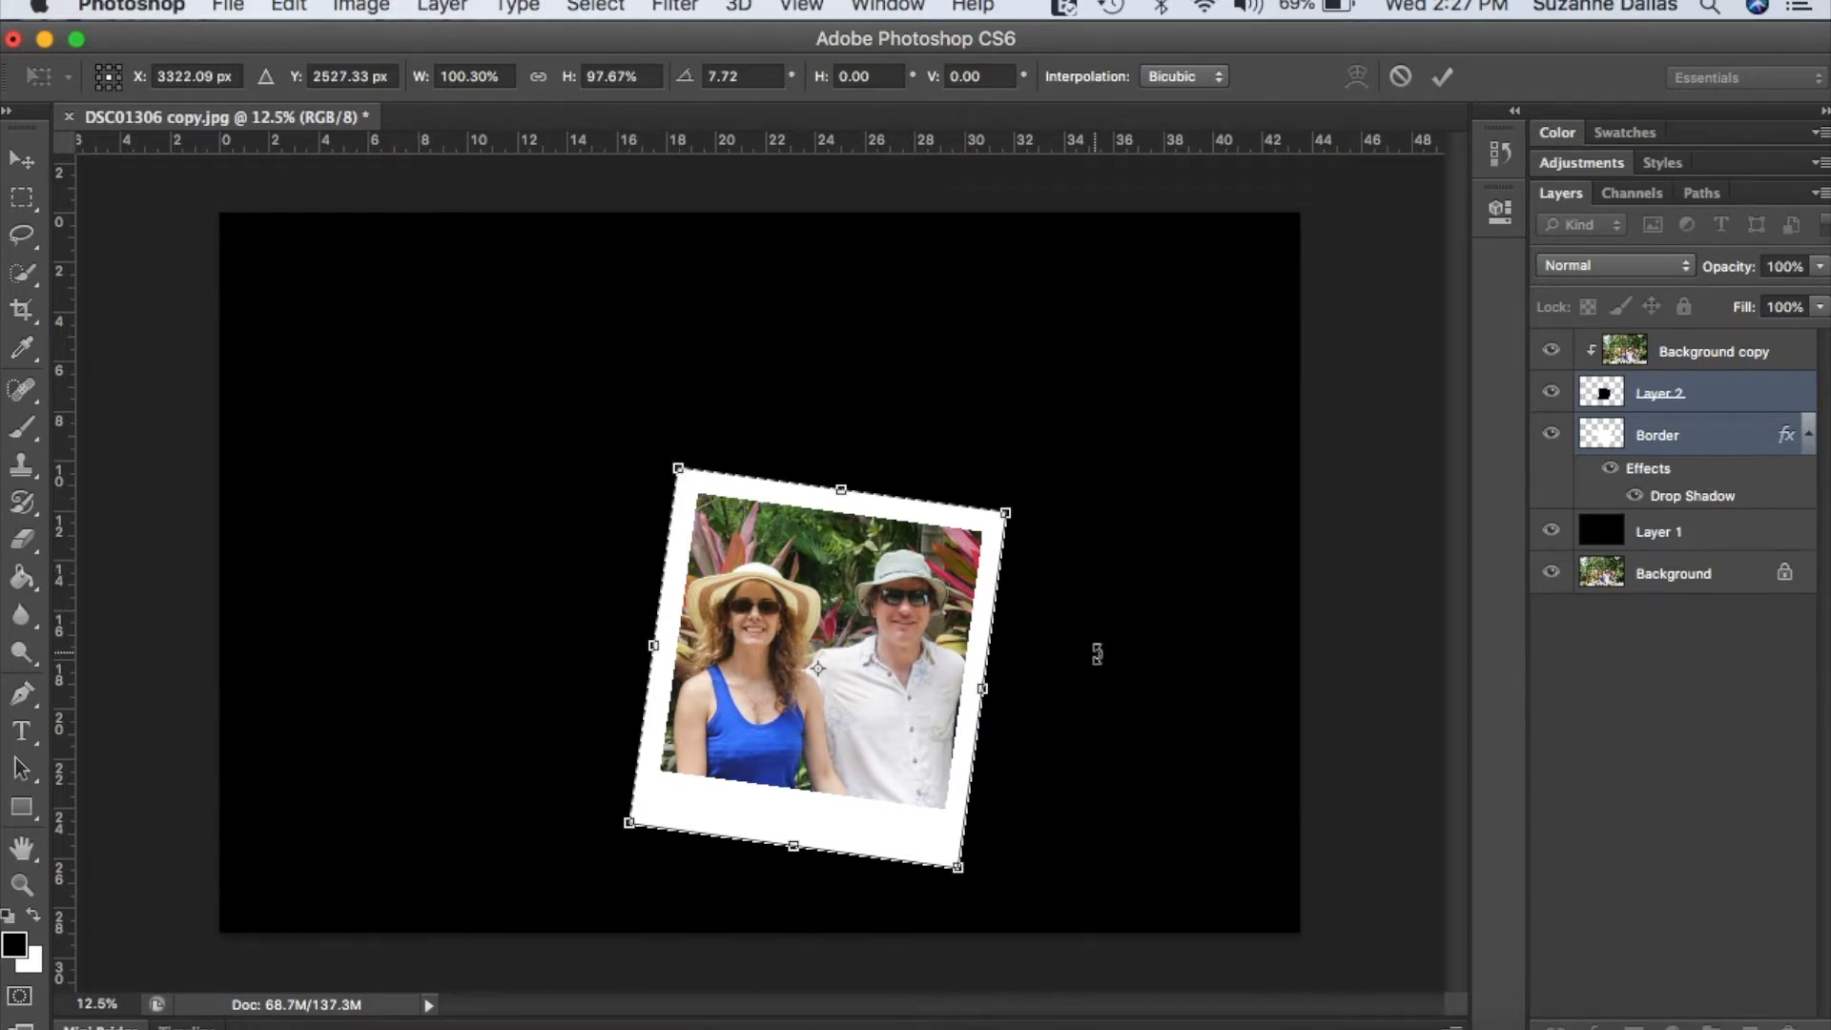
{"action": "key", "text": "Return"}
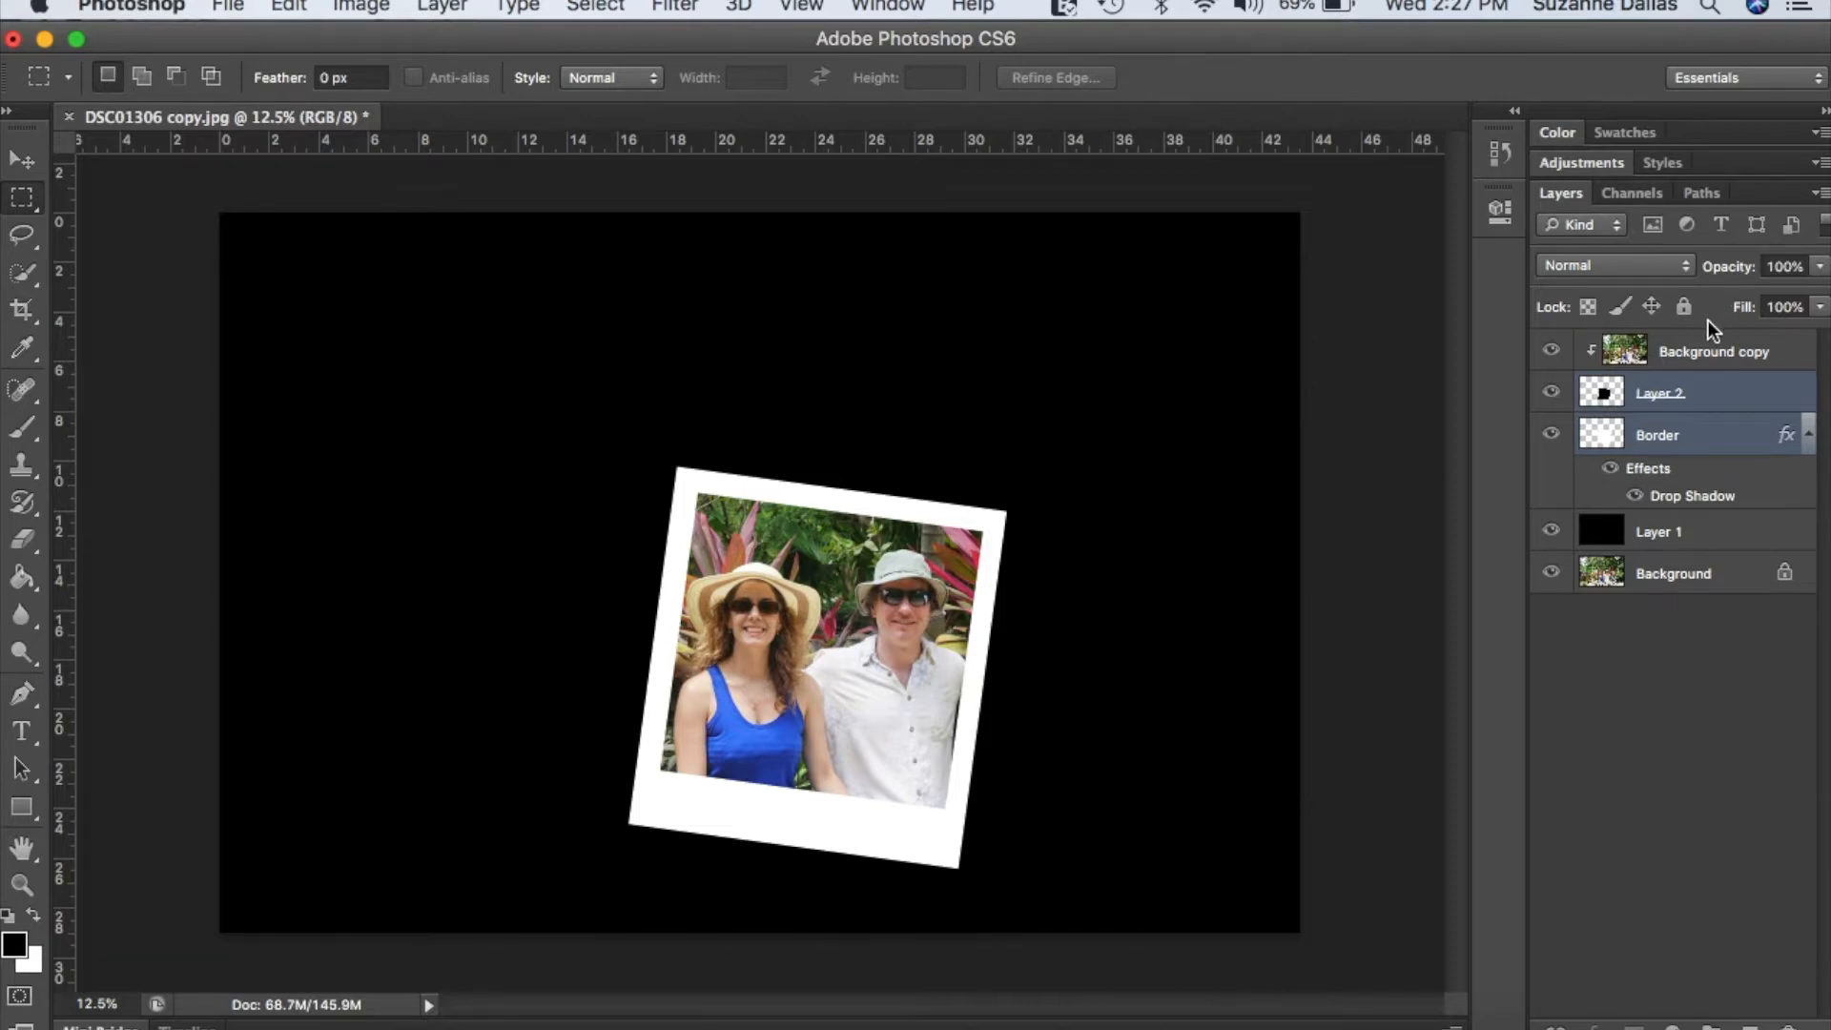
Group the Background copy, Layer 2 and Border layers, and duplicate the group within the same document under its default name.
{"action": "left_click", "coordinate": [1714, 355], "text": "shift"}
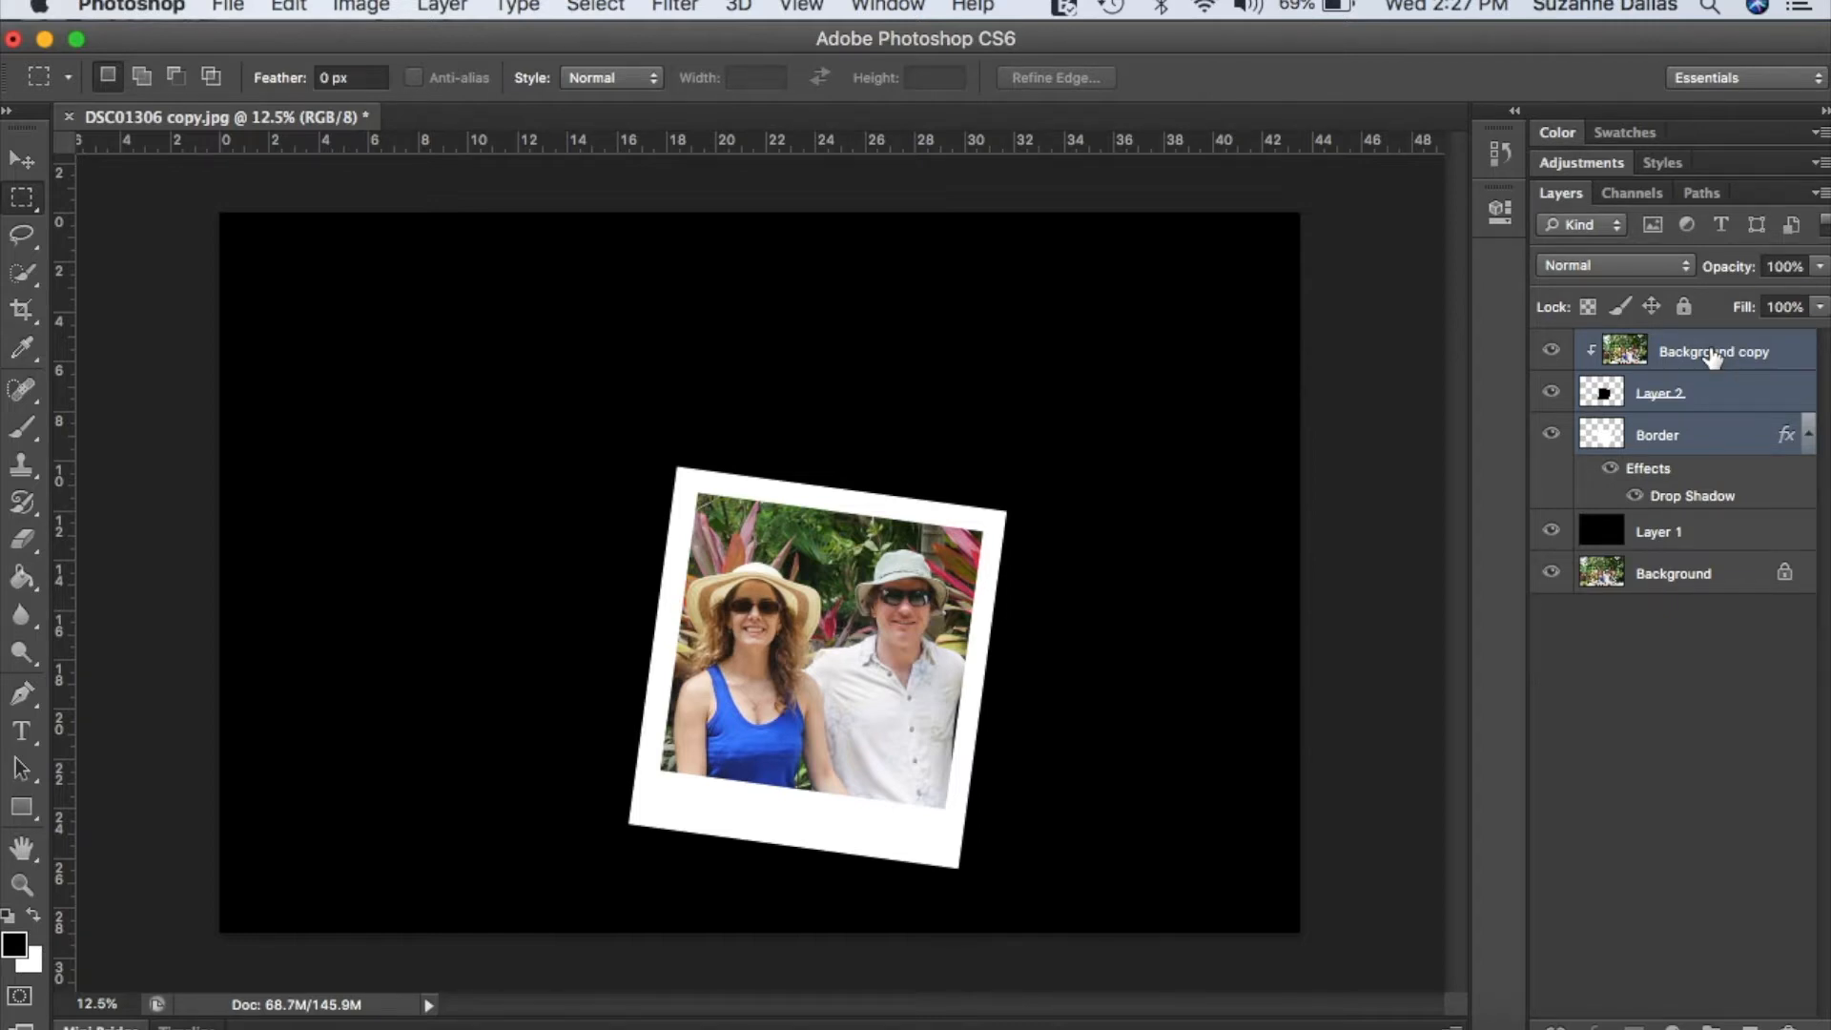
{"action": "left_click", "coordinate": [444, 5]}
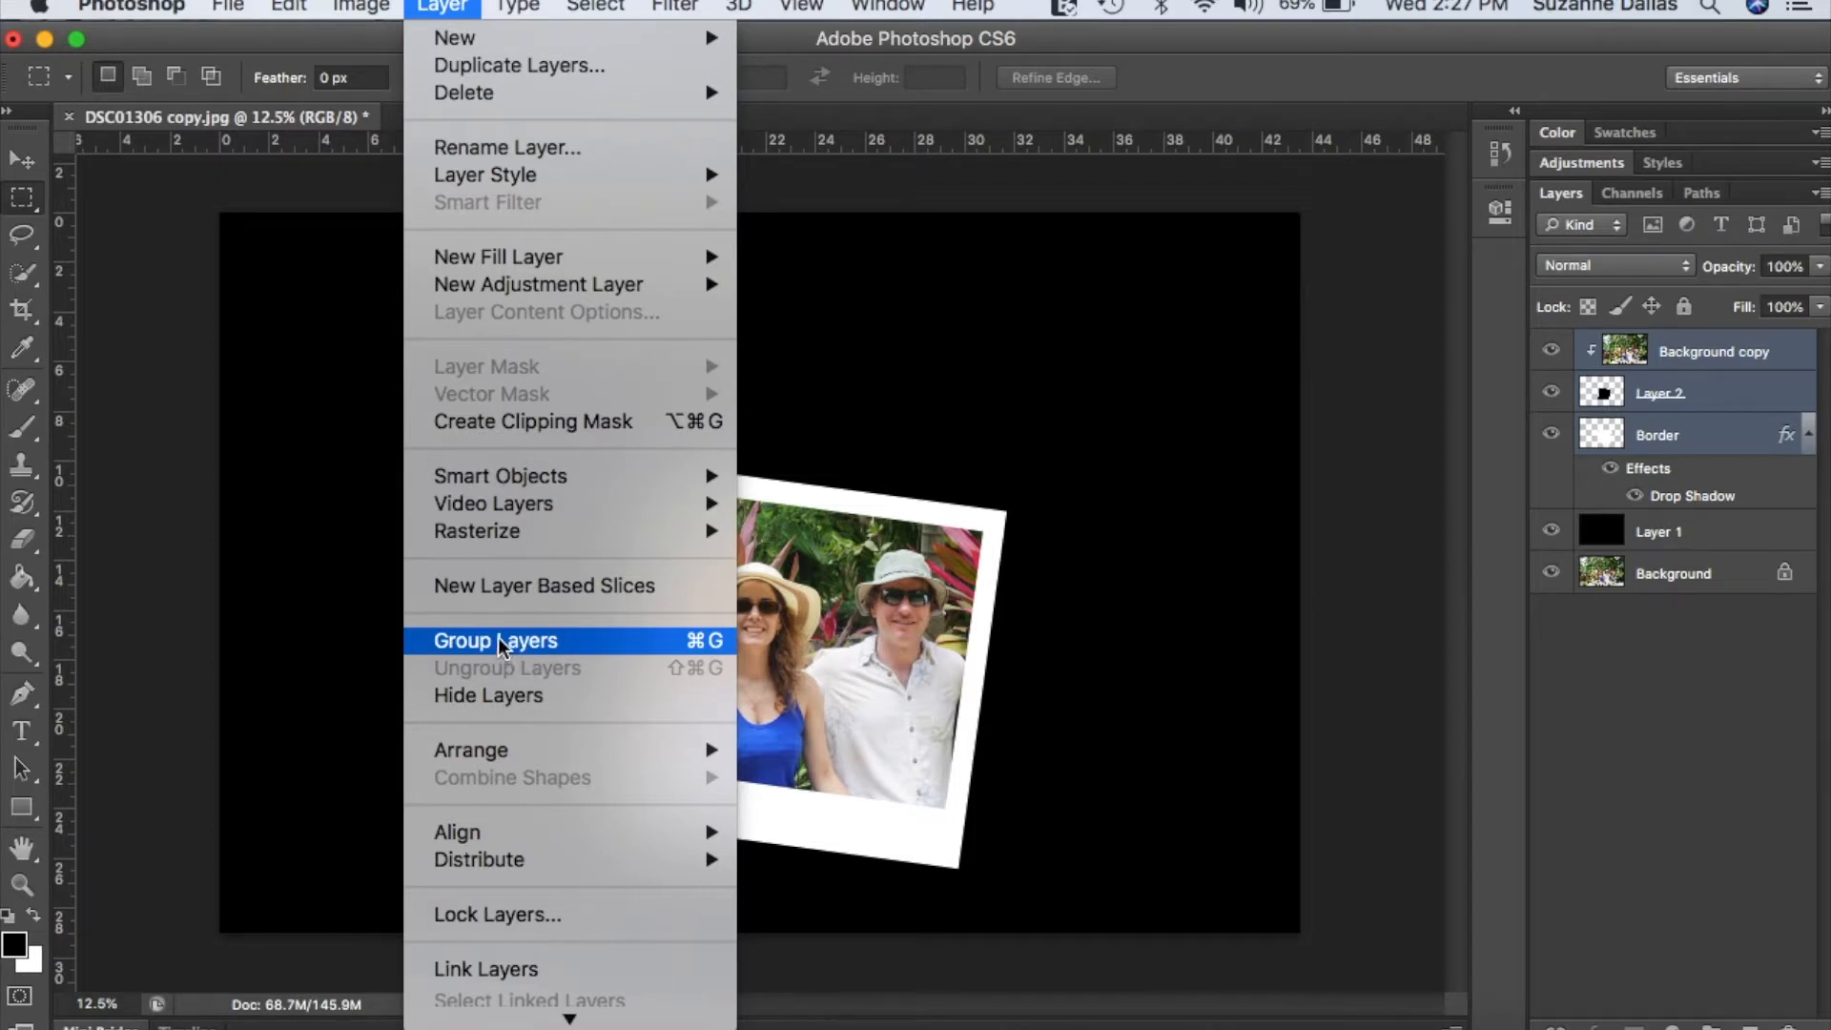
{"action": "left_click", "coordinate": [601, 654]}
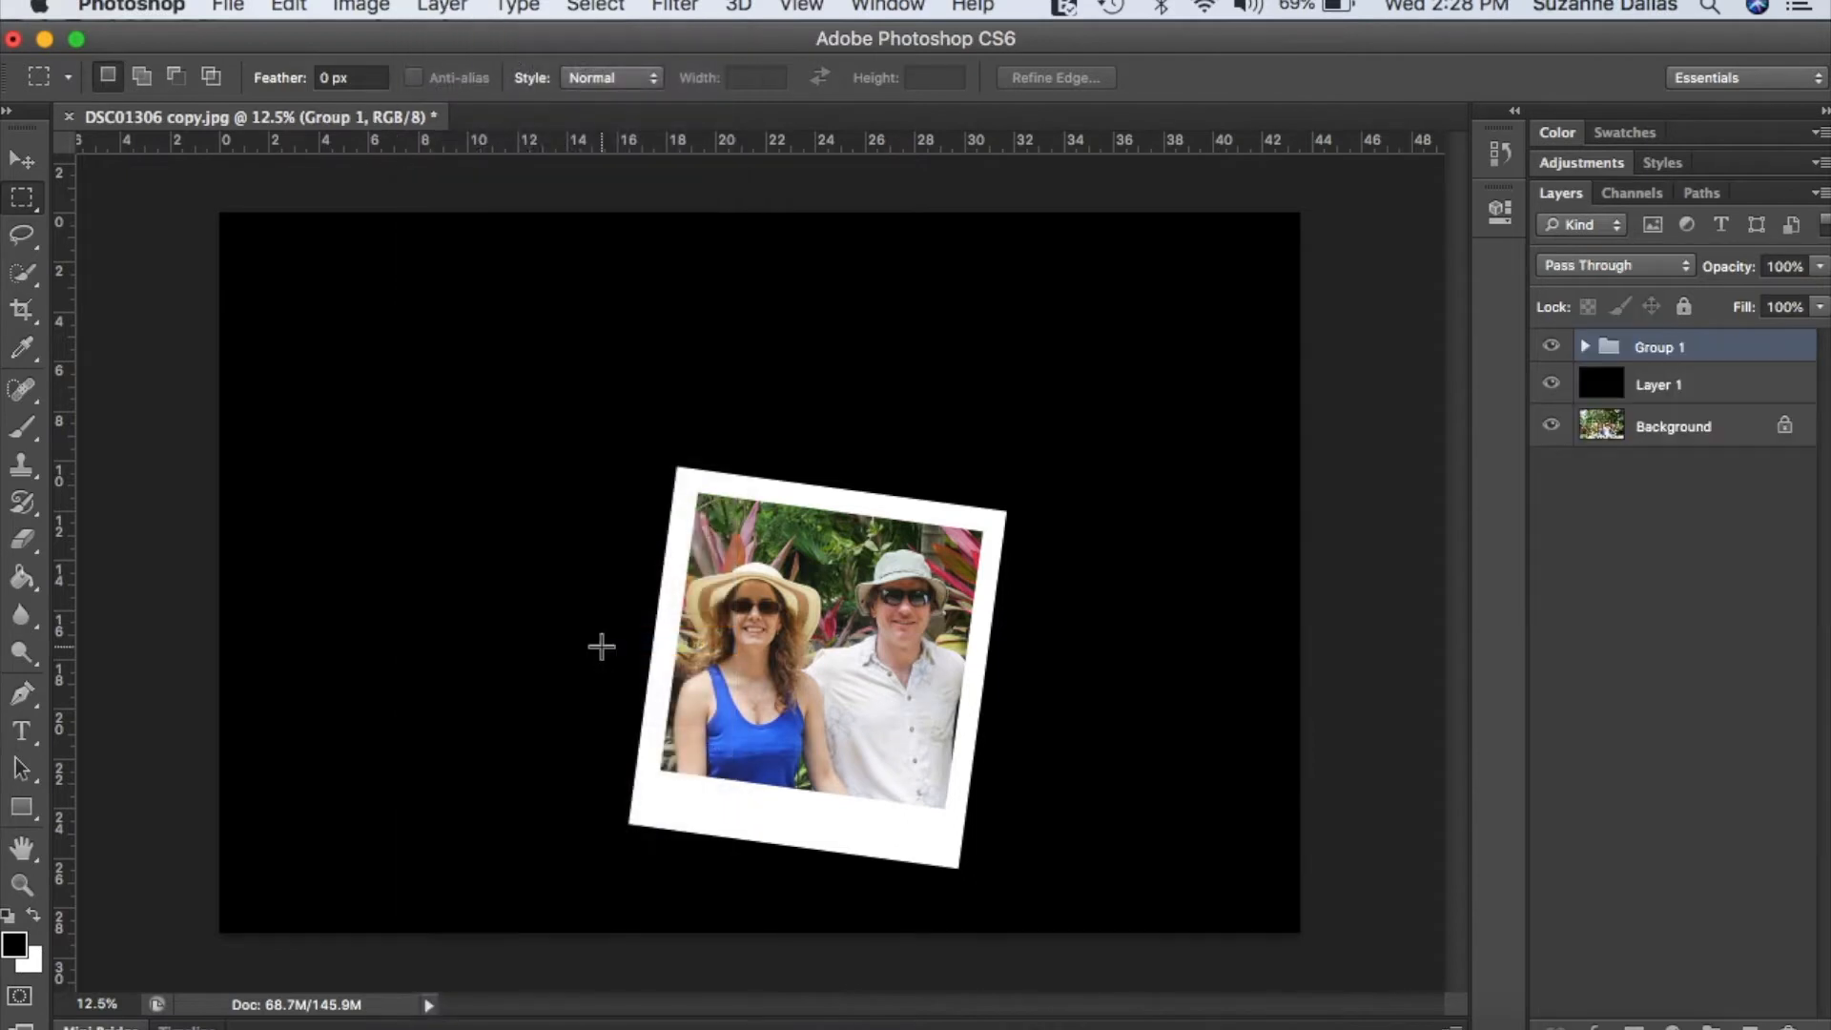
{"action": "right_click", "coordinate": [1671, 350]}
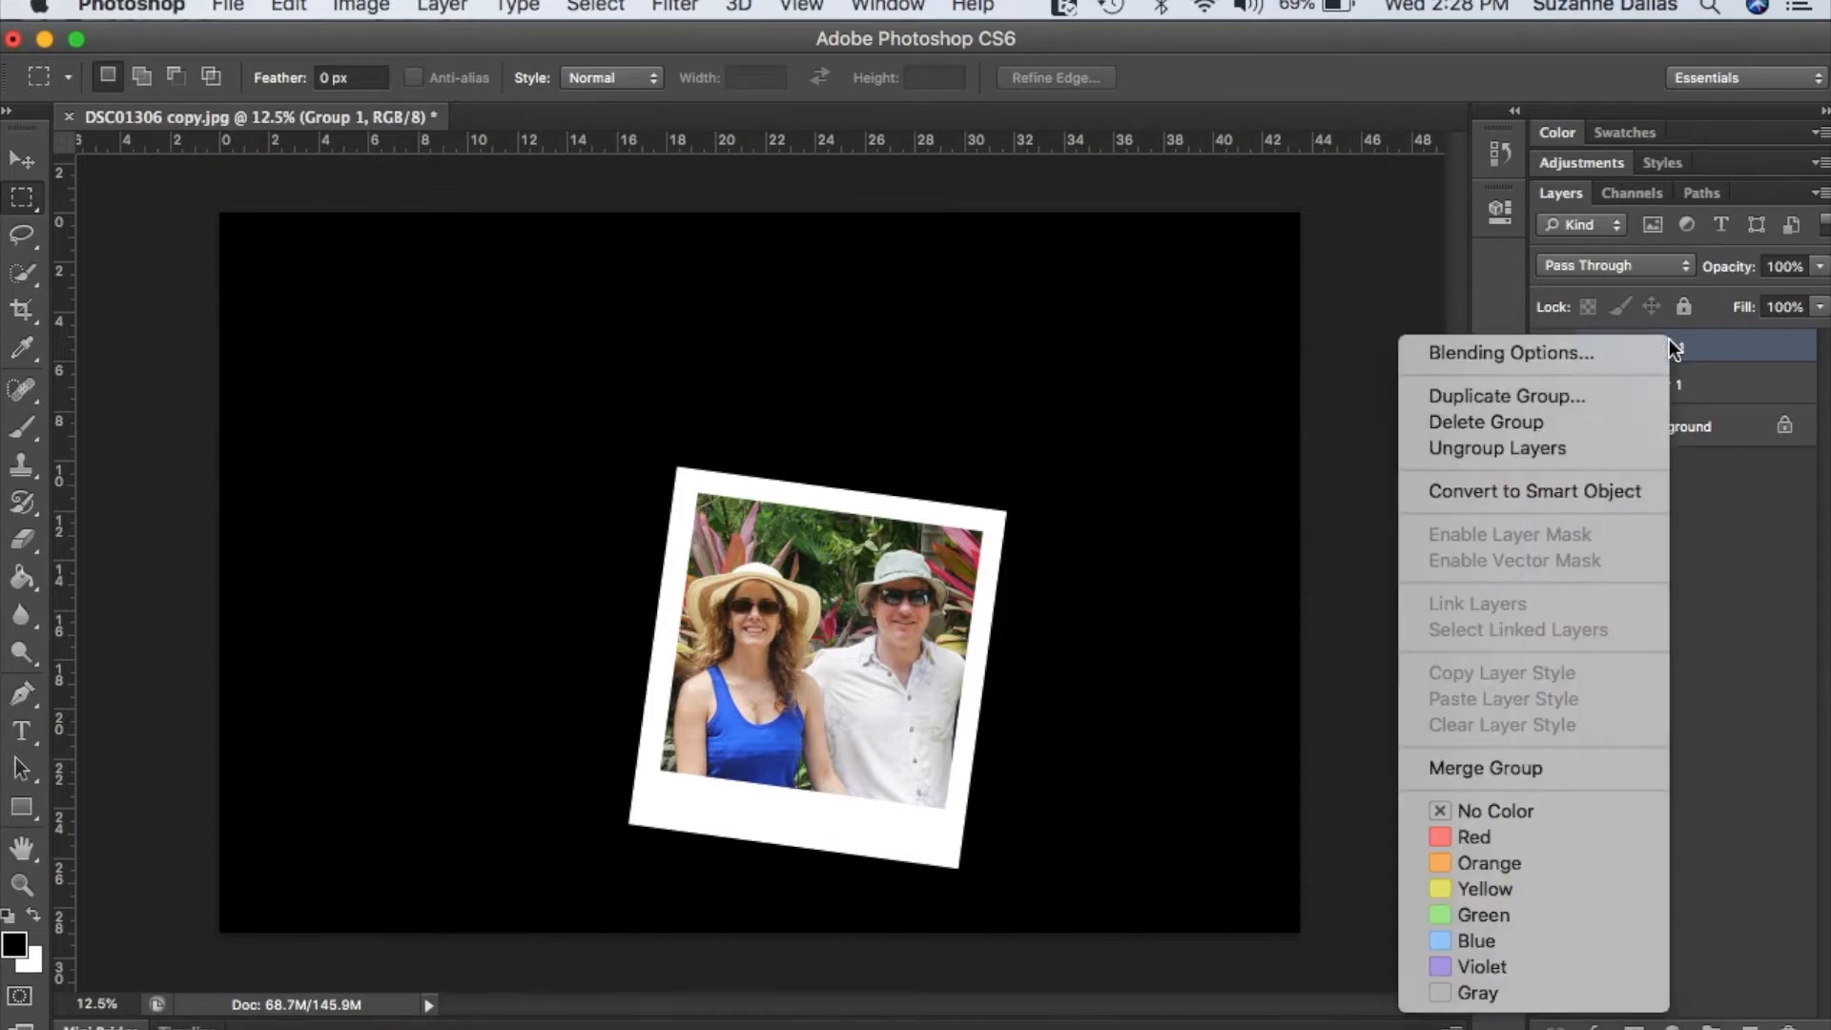
{"action": "left_click", "coordinate": [1593, 397]}
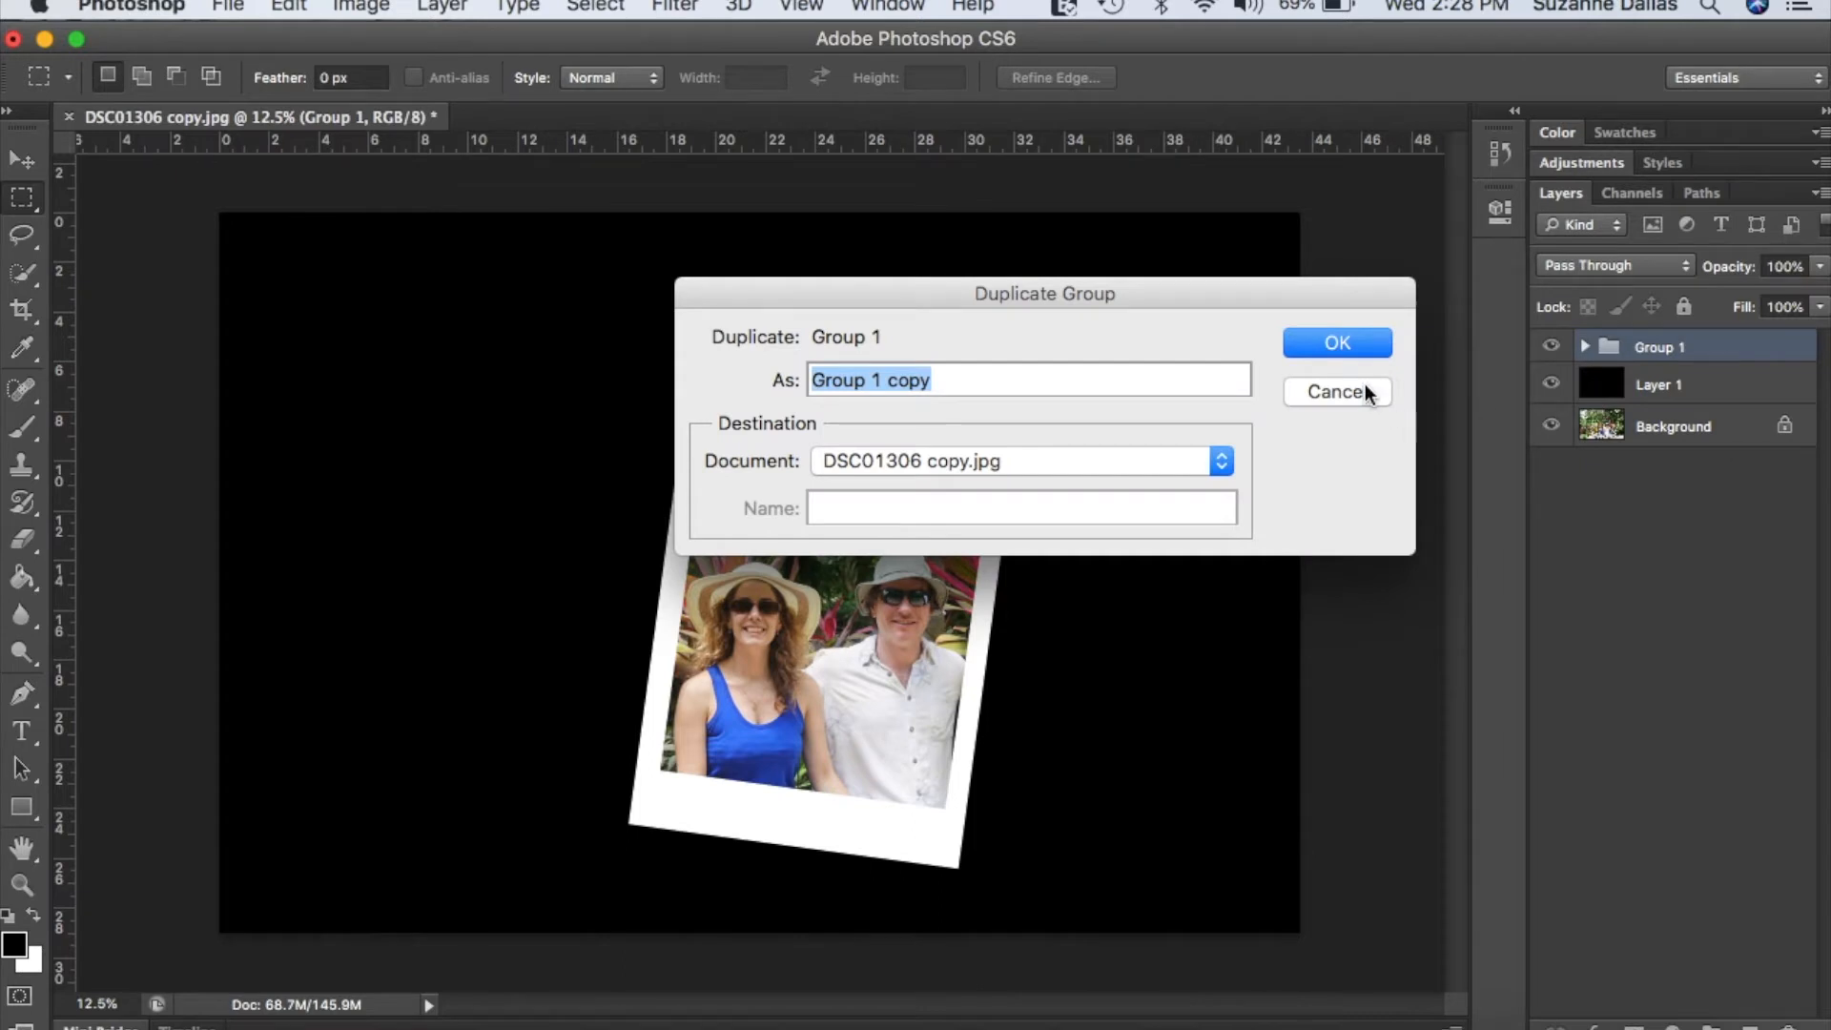
{"action": "left_click", "coordinate": [1334, 344]}
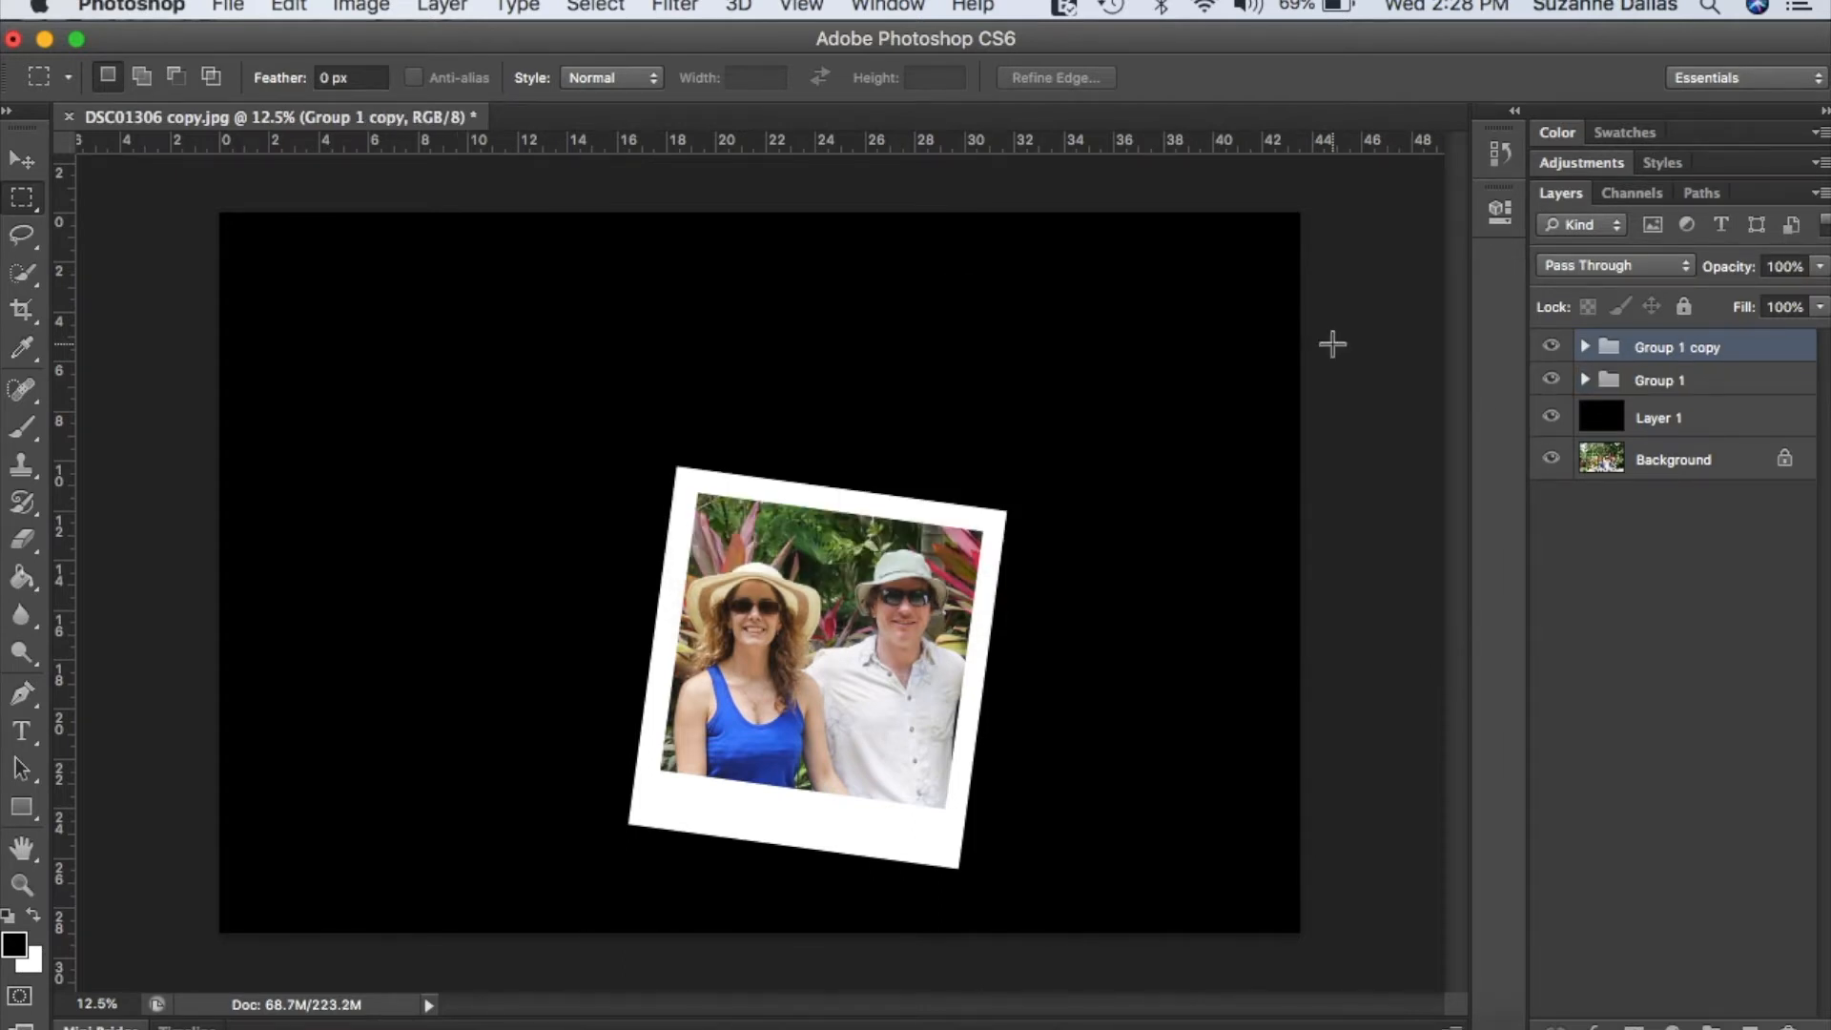
Move Layer 2 and Border of the duplicated group up and left so the new snapshot frames the white-haired man and the woman.
{"action": "left_click", "coordinate": [1586, 348]}
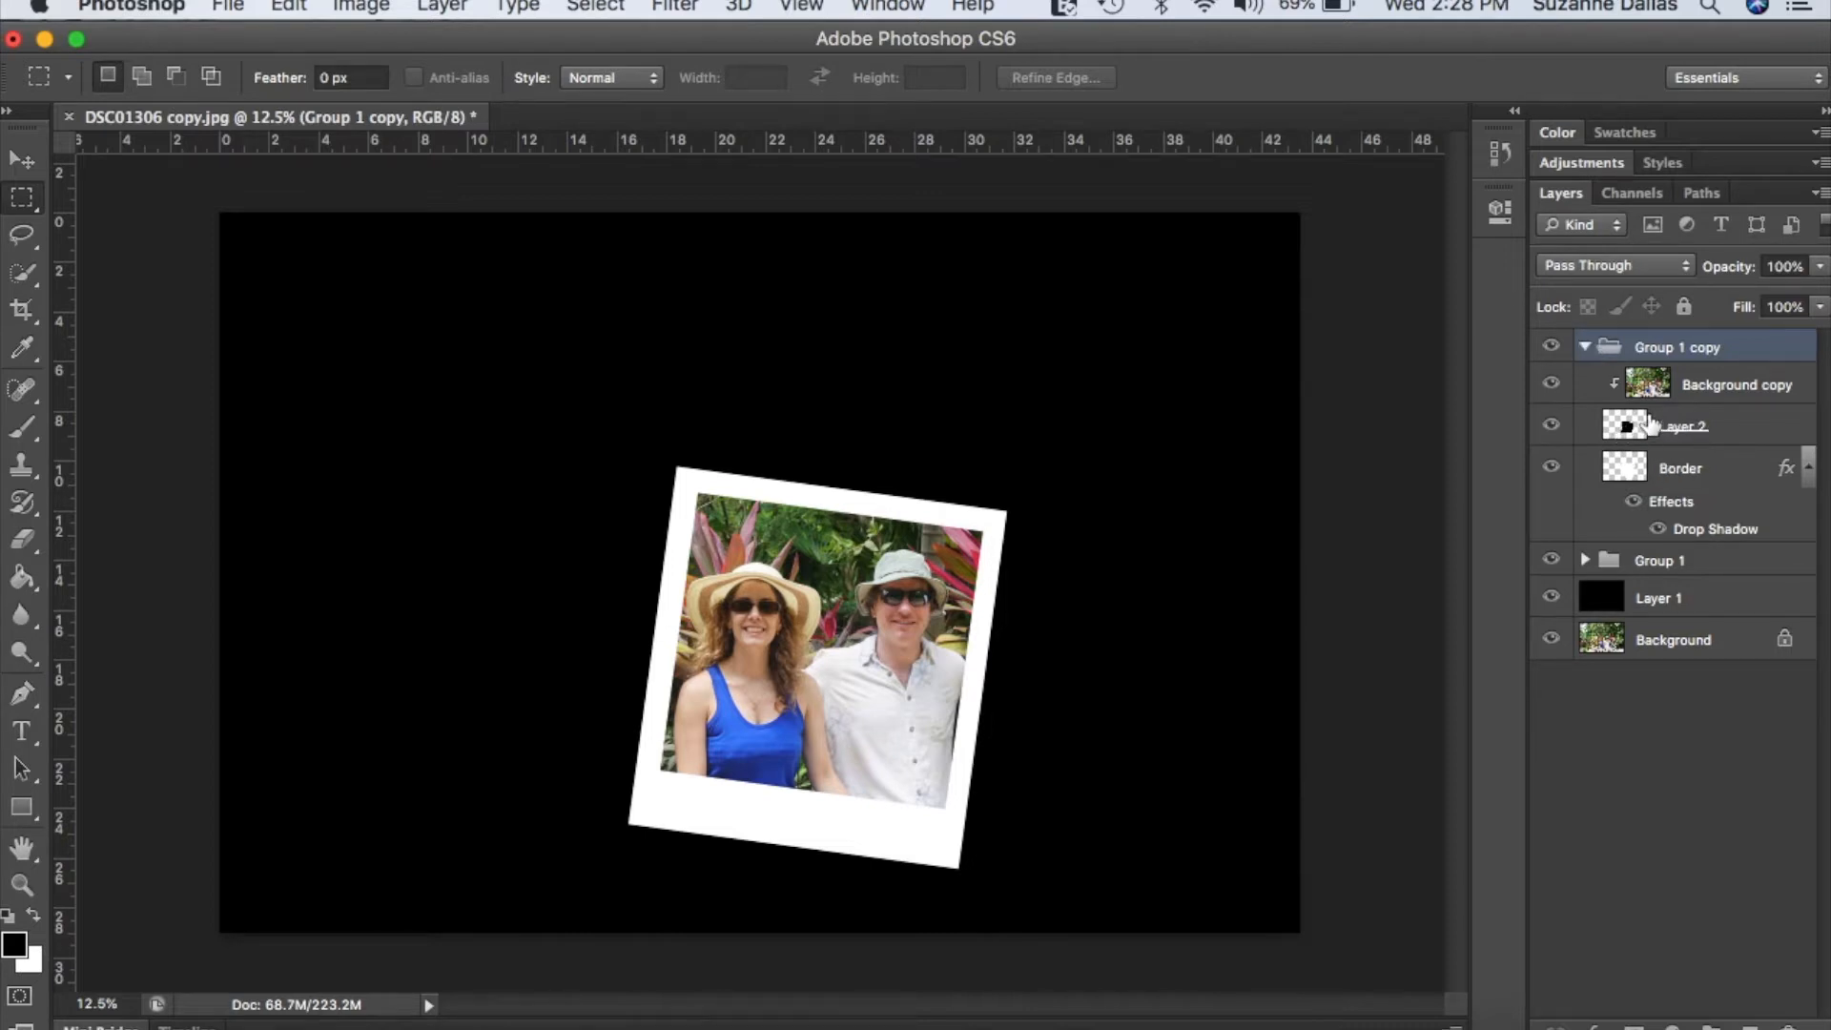
{"action": "left_click", "coordinate": [1757, 437]}
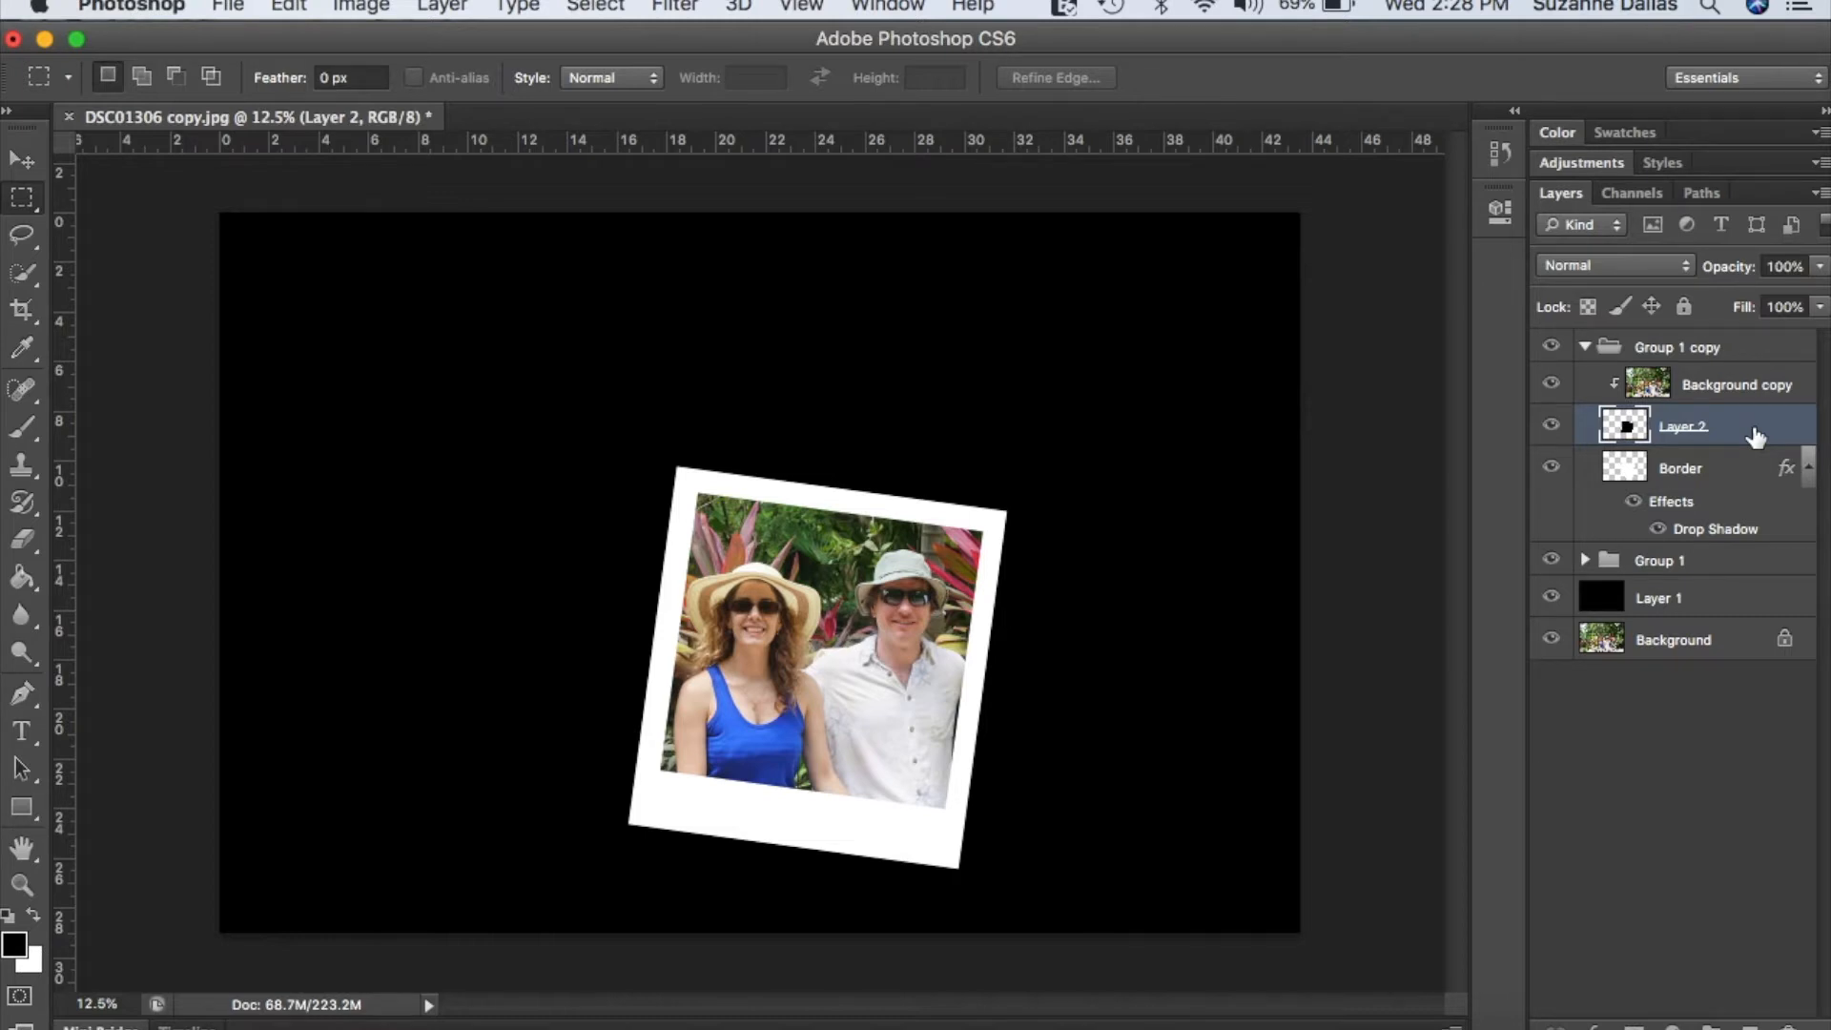
{"action": "left_click", "coordinate": [1720, 477], "text": "shift"}
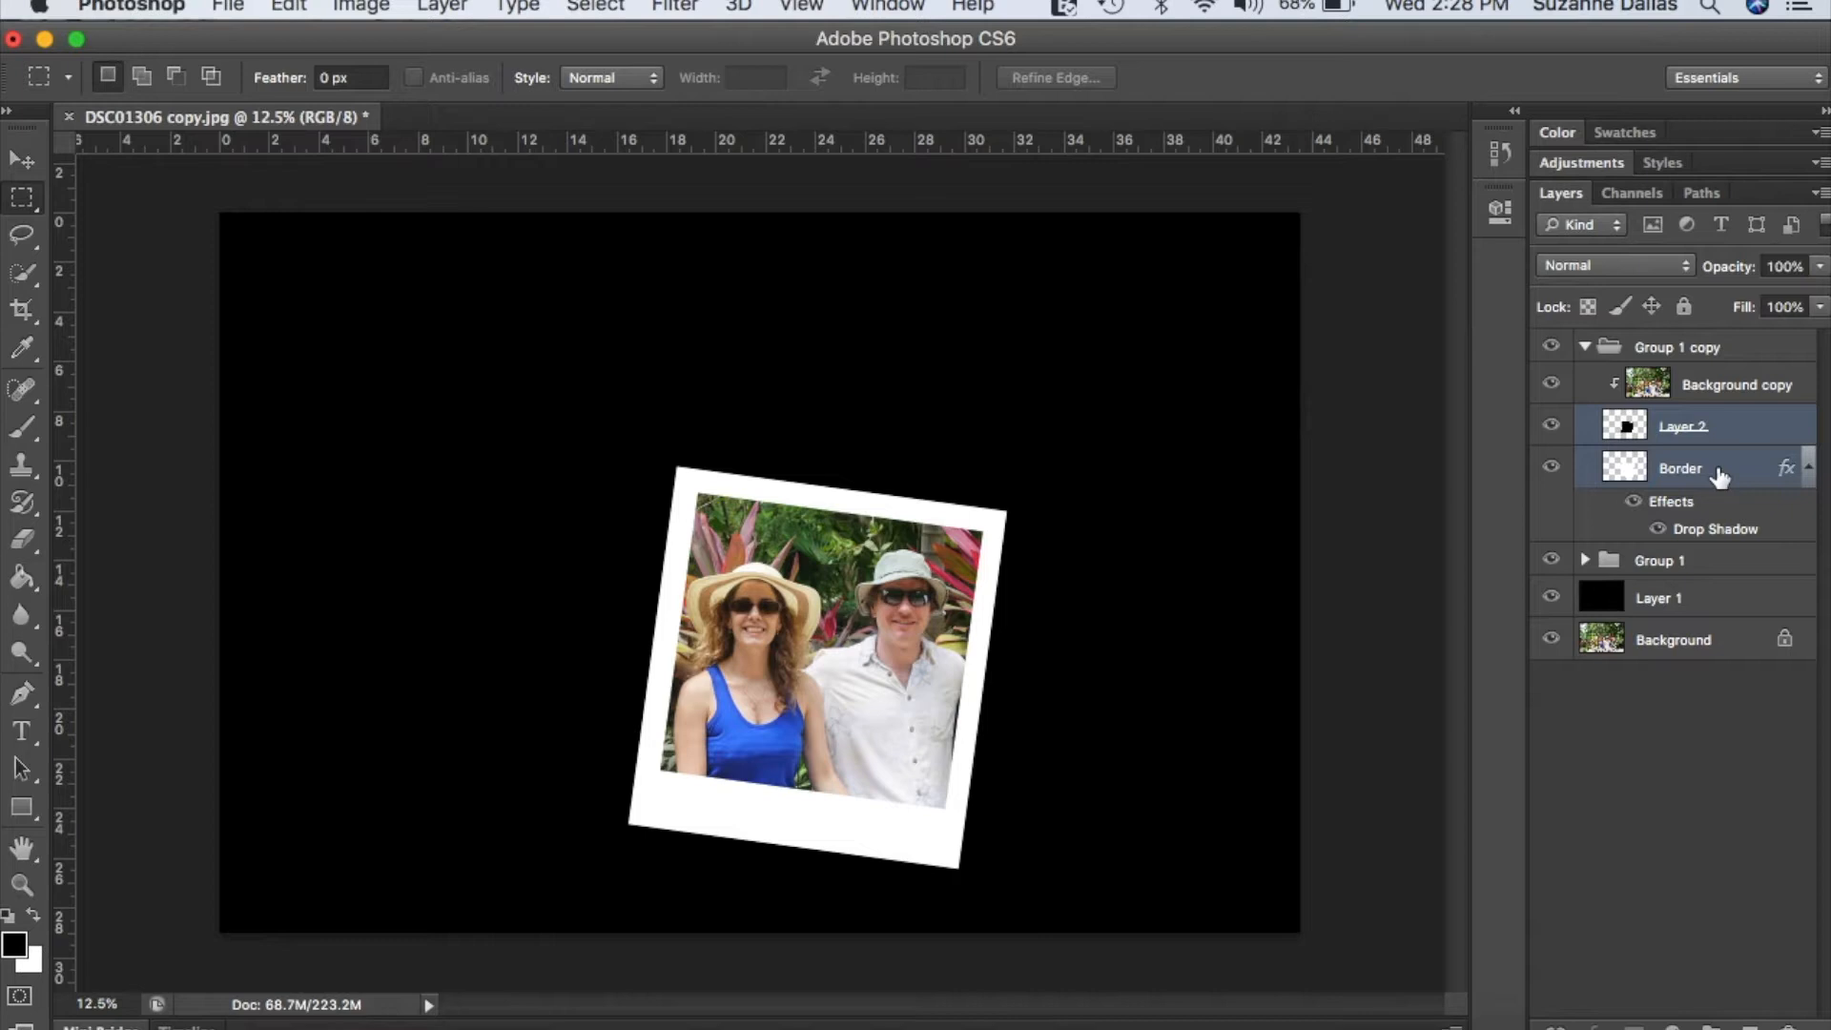
{"action": "left_click", "coordinate": [21, 164]}
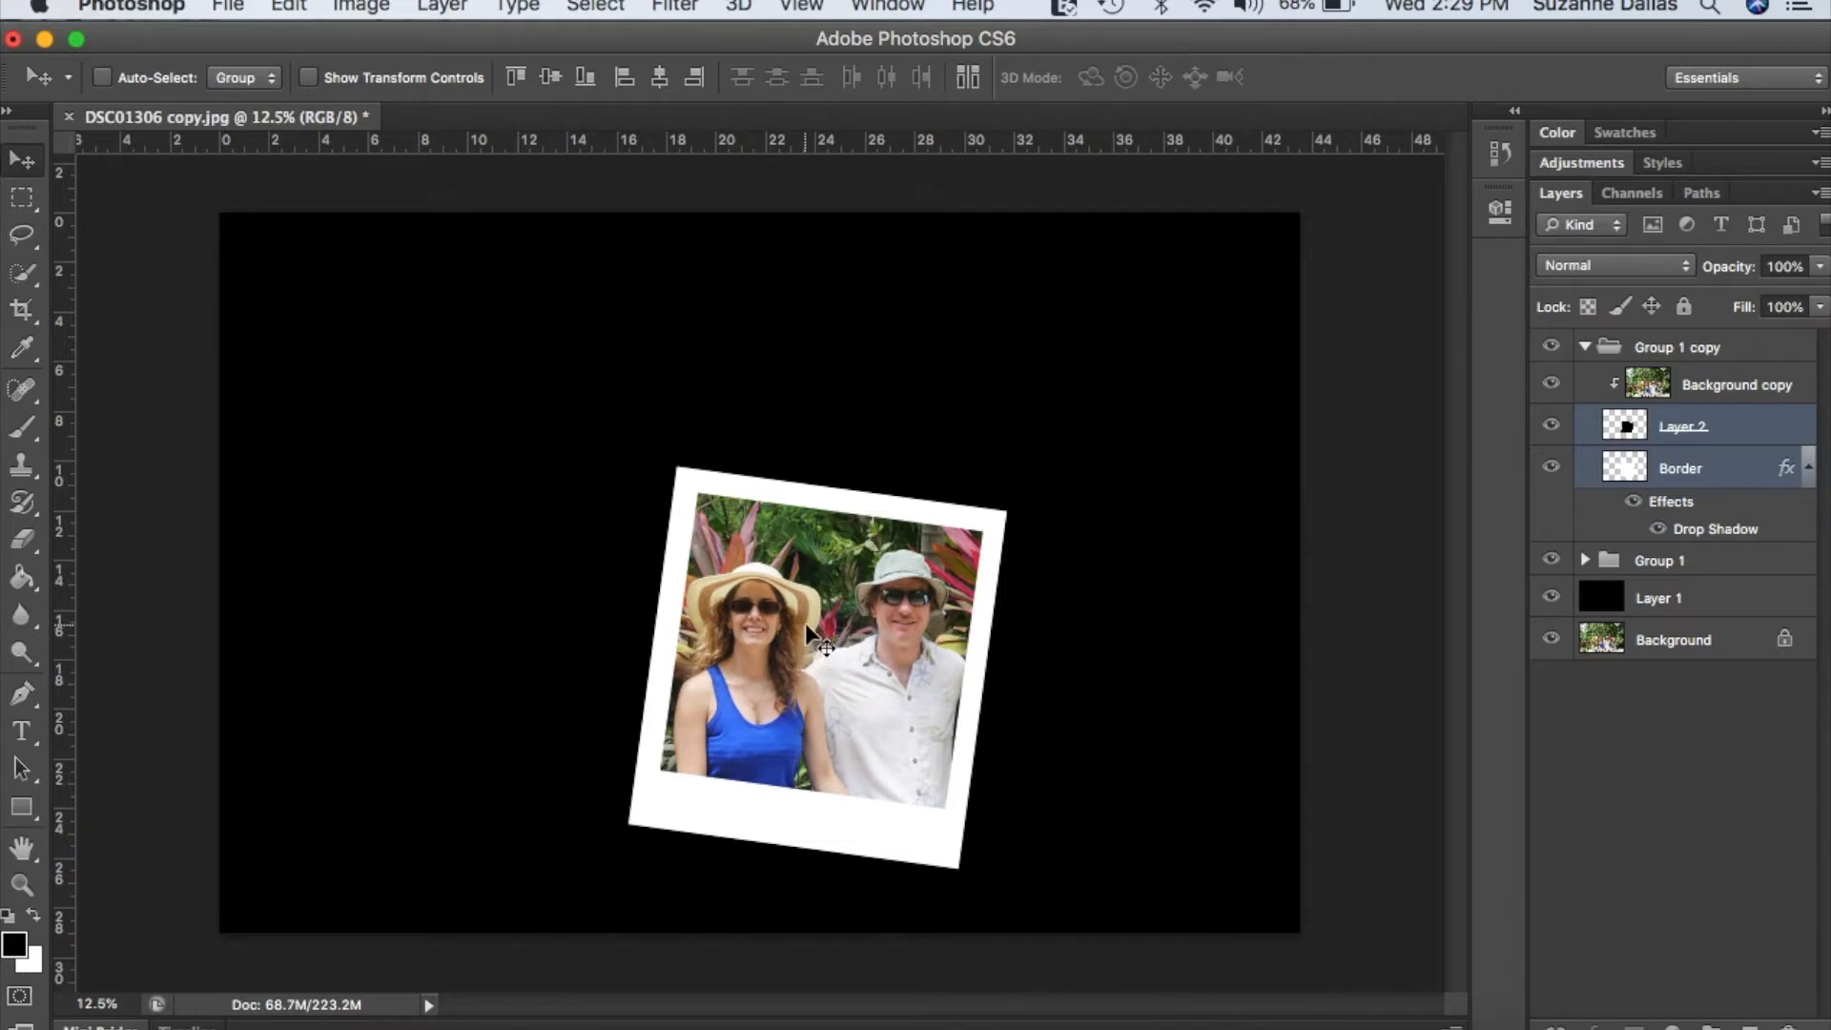
{"action": "left_click_drag", "start_coordinate": [805, 622], "coordinate": [647, 498]}
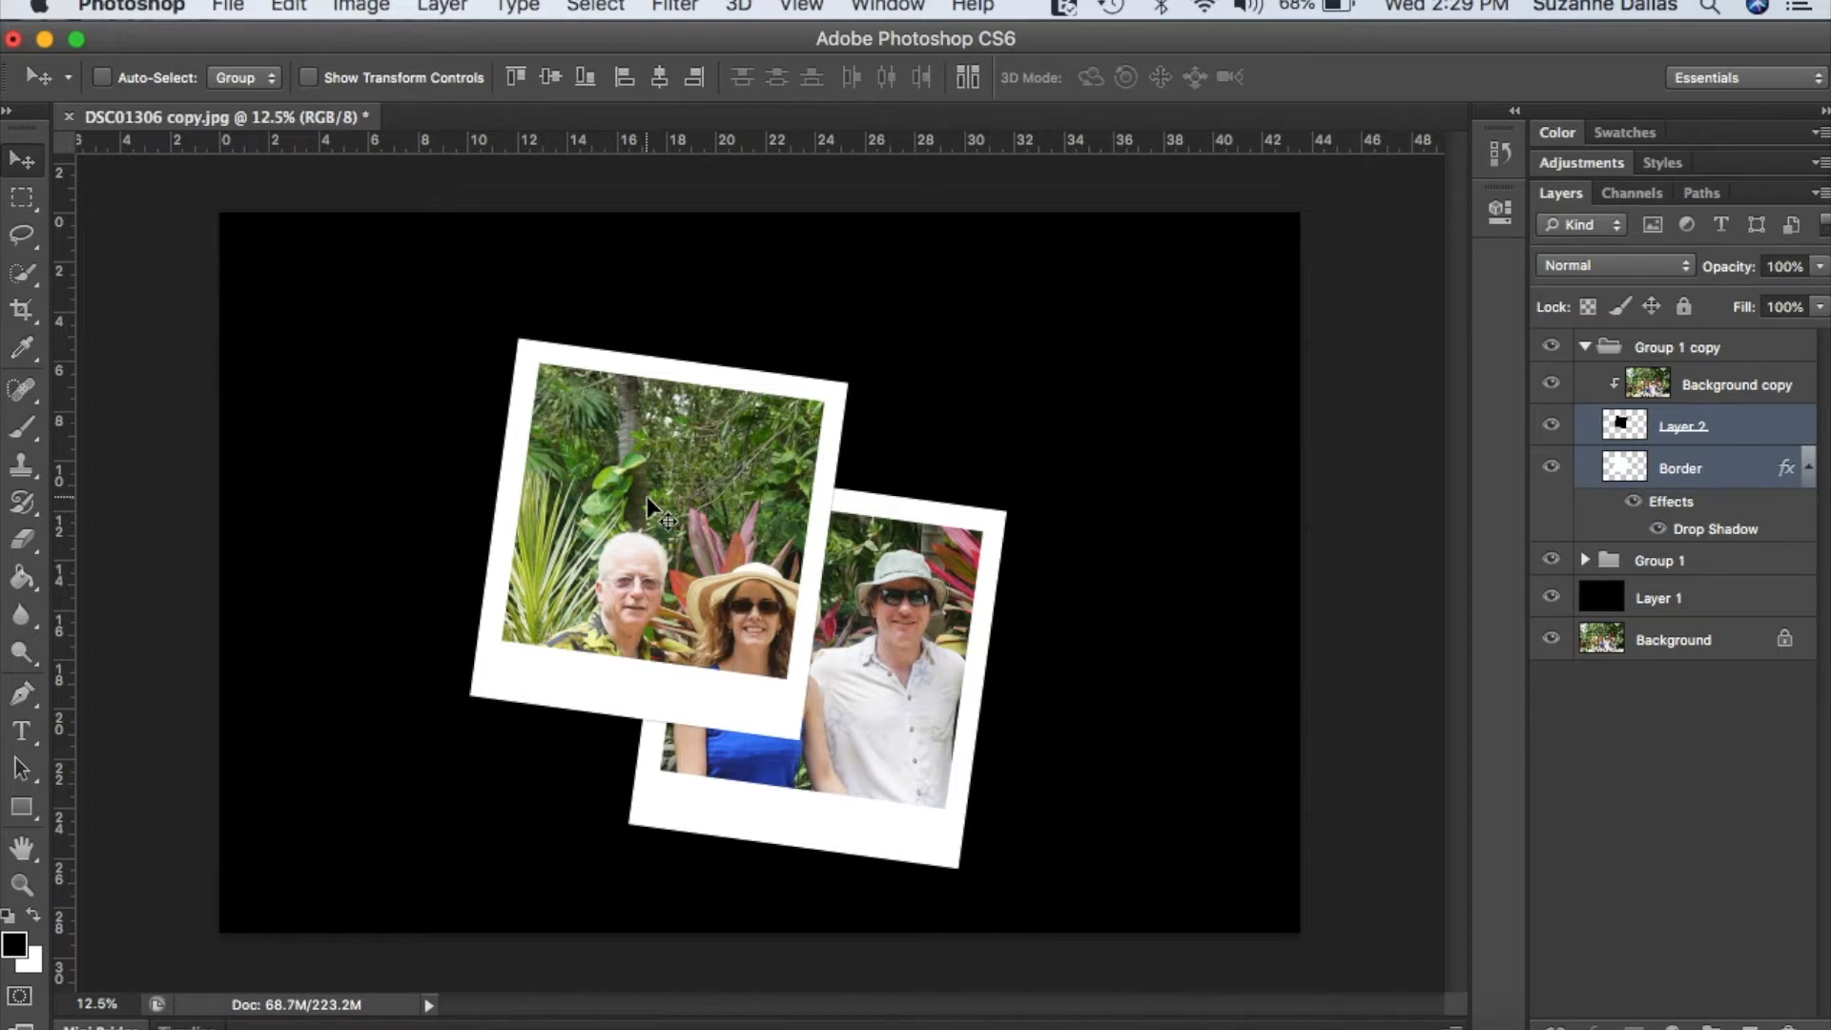
Rotate the second snapshot's Layer 2 and Border together about 12° counter-clockwise.
{"action": "key", "text": "super+t"}
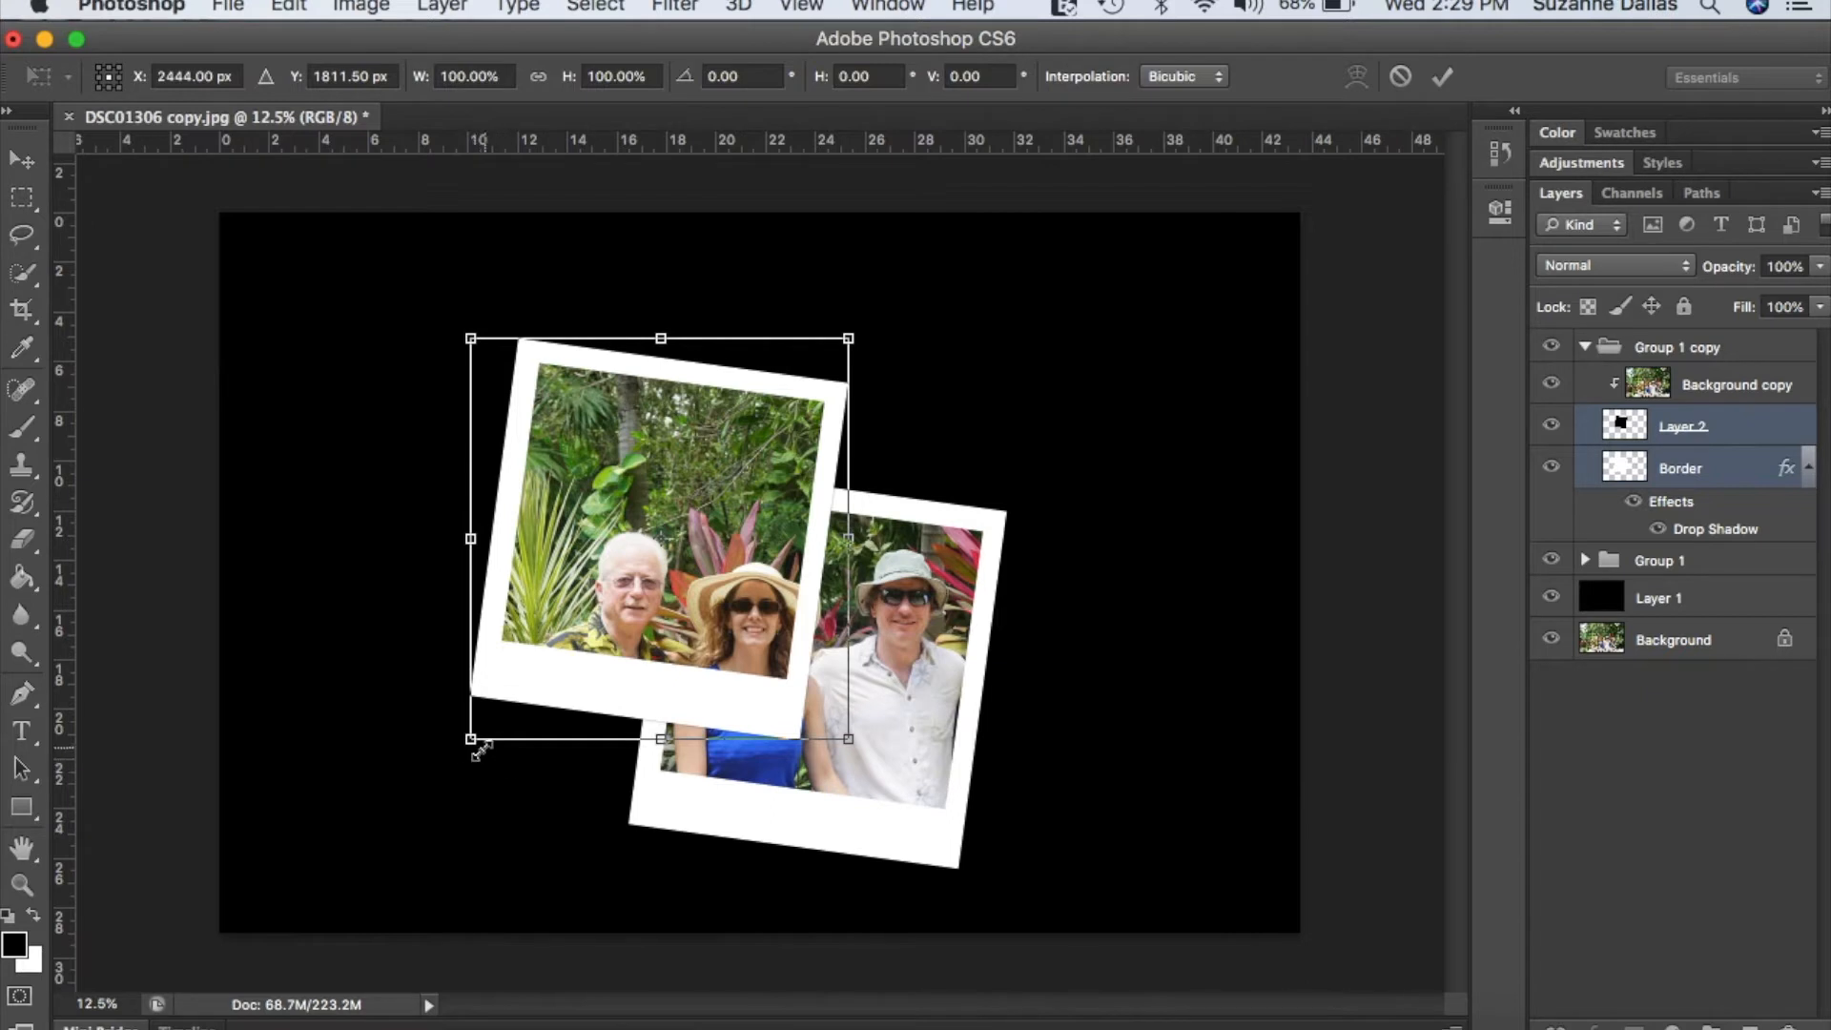
{"action": "left_click_drag", "start_coordinate": [449, 740], "coordinate": [512, 769]}
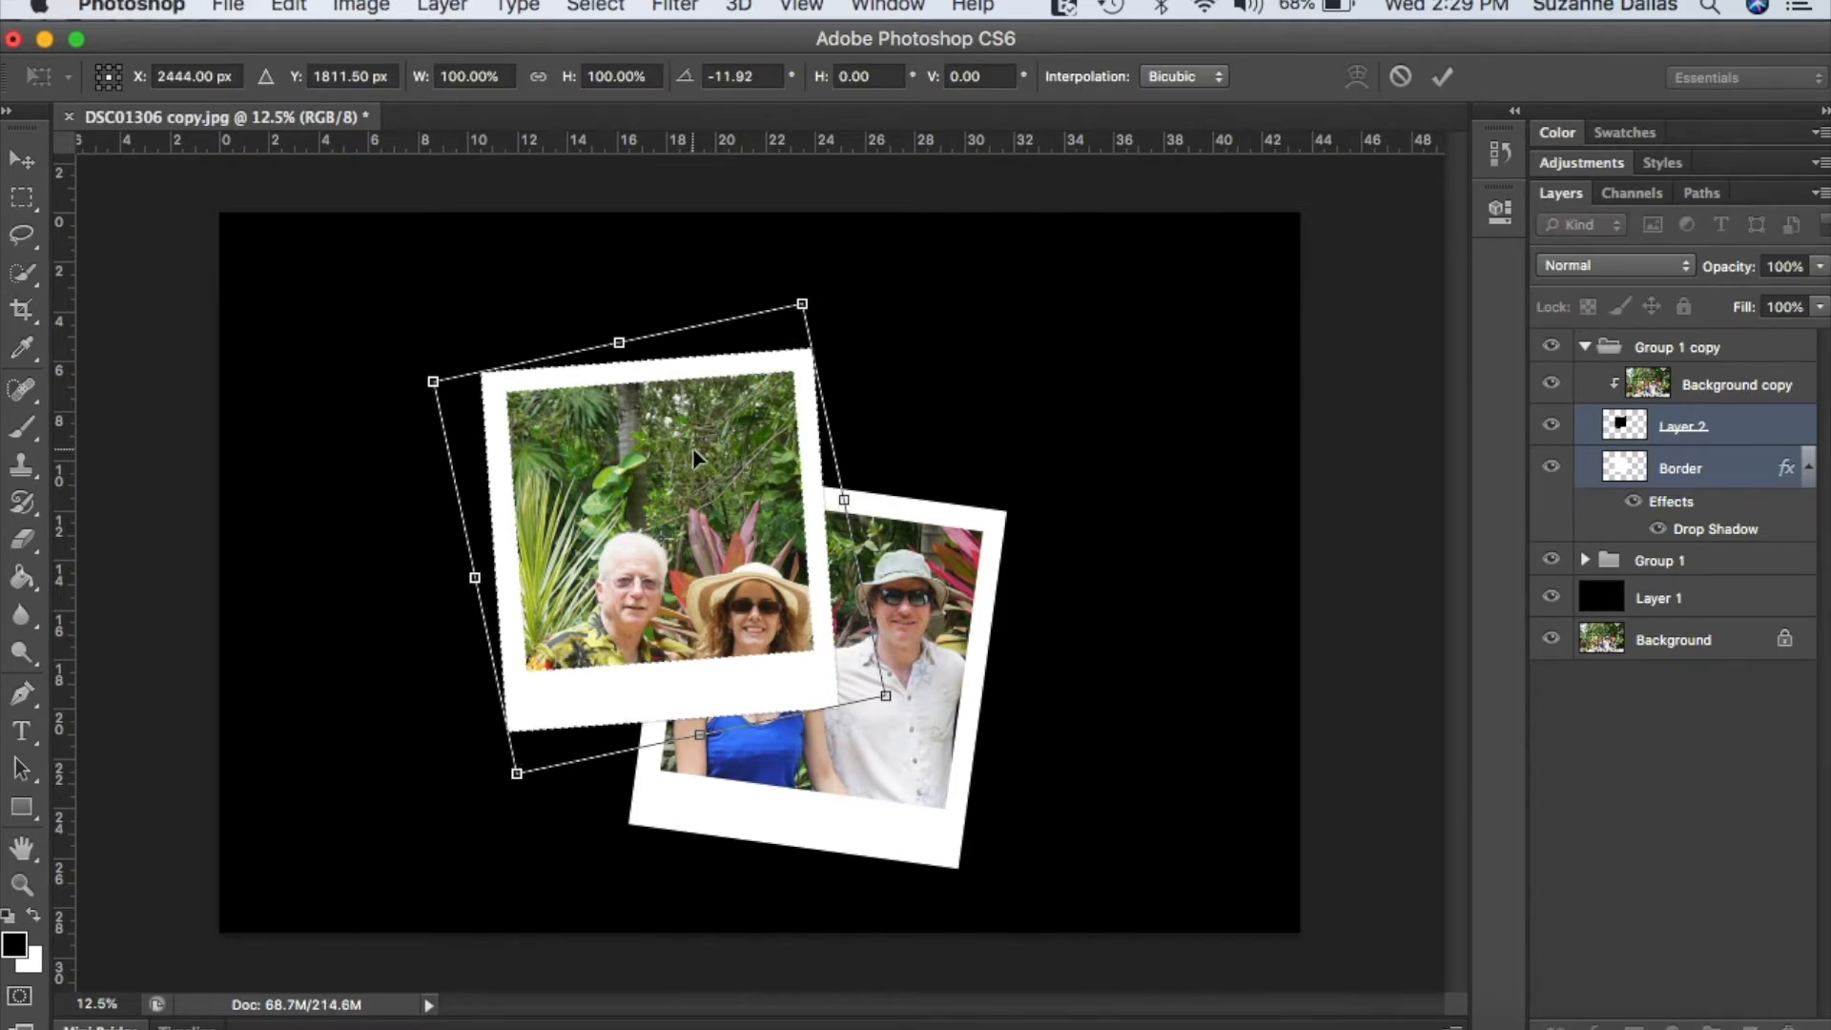
{"action": "key", "text": "Return"}
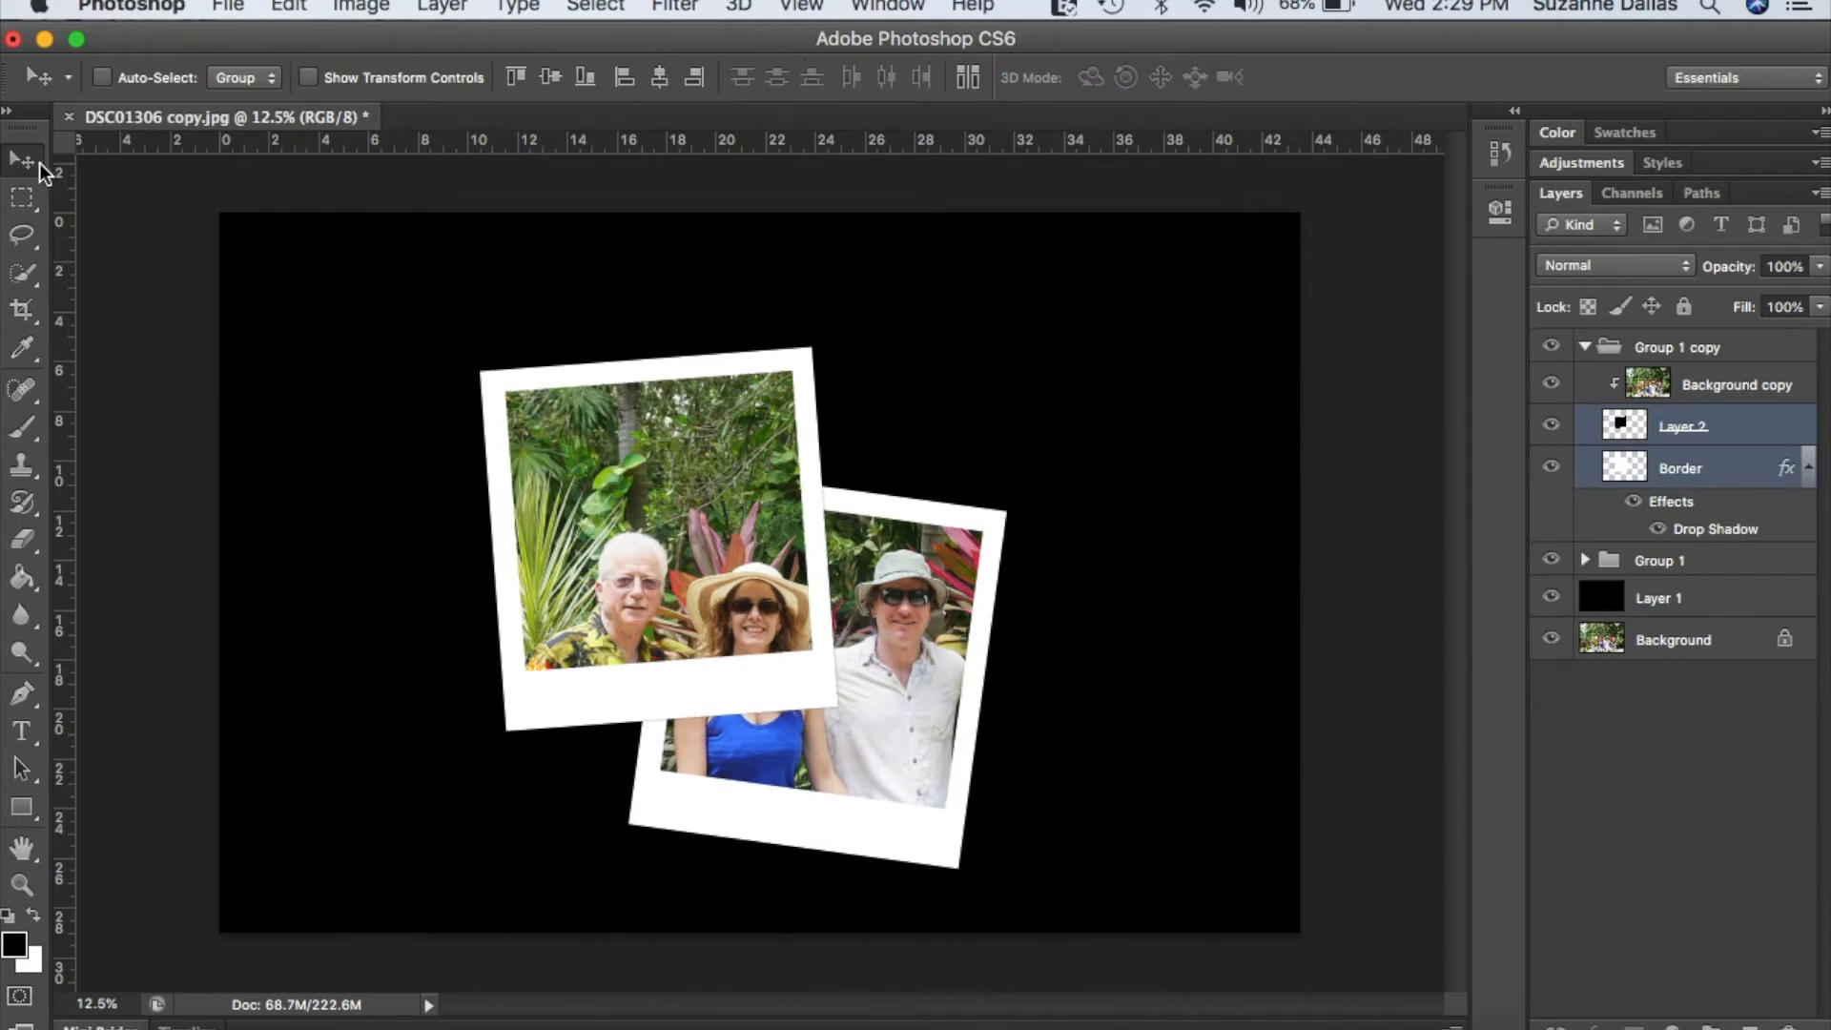
Move the second snapshot's Layer 2 and Border slightly down to show more of the couple, and collapse Group 1 copy.
{"action": "left_click_drag", "start_coordinate": [638, 486], "coordinate": [643, 532]}
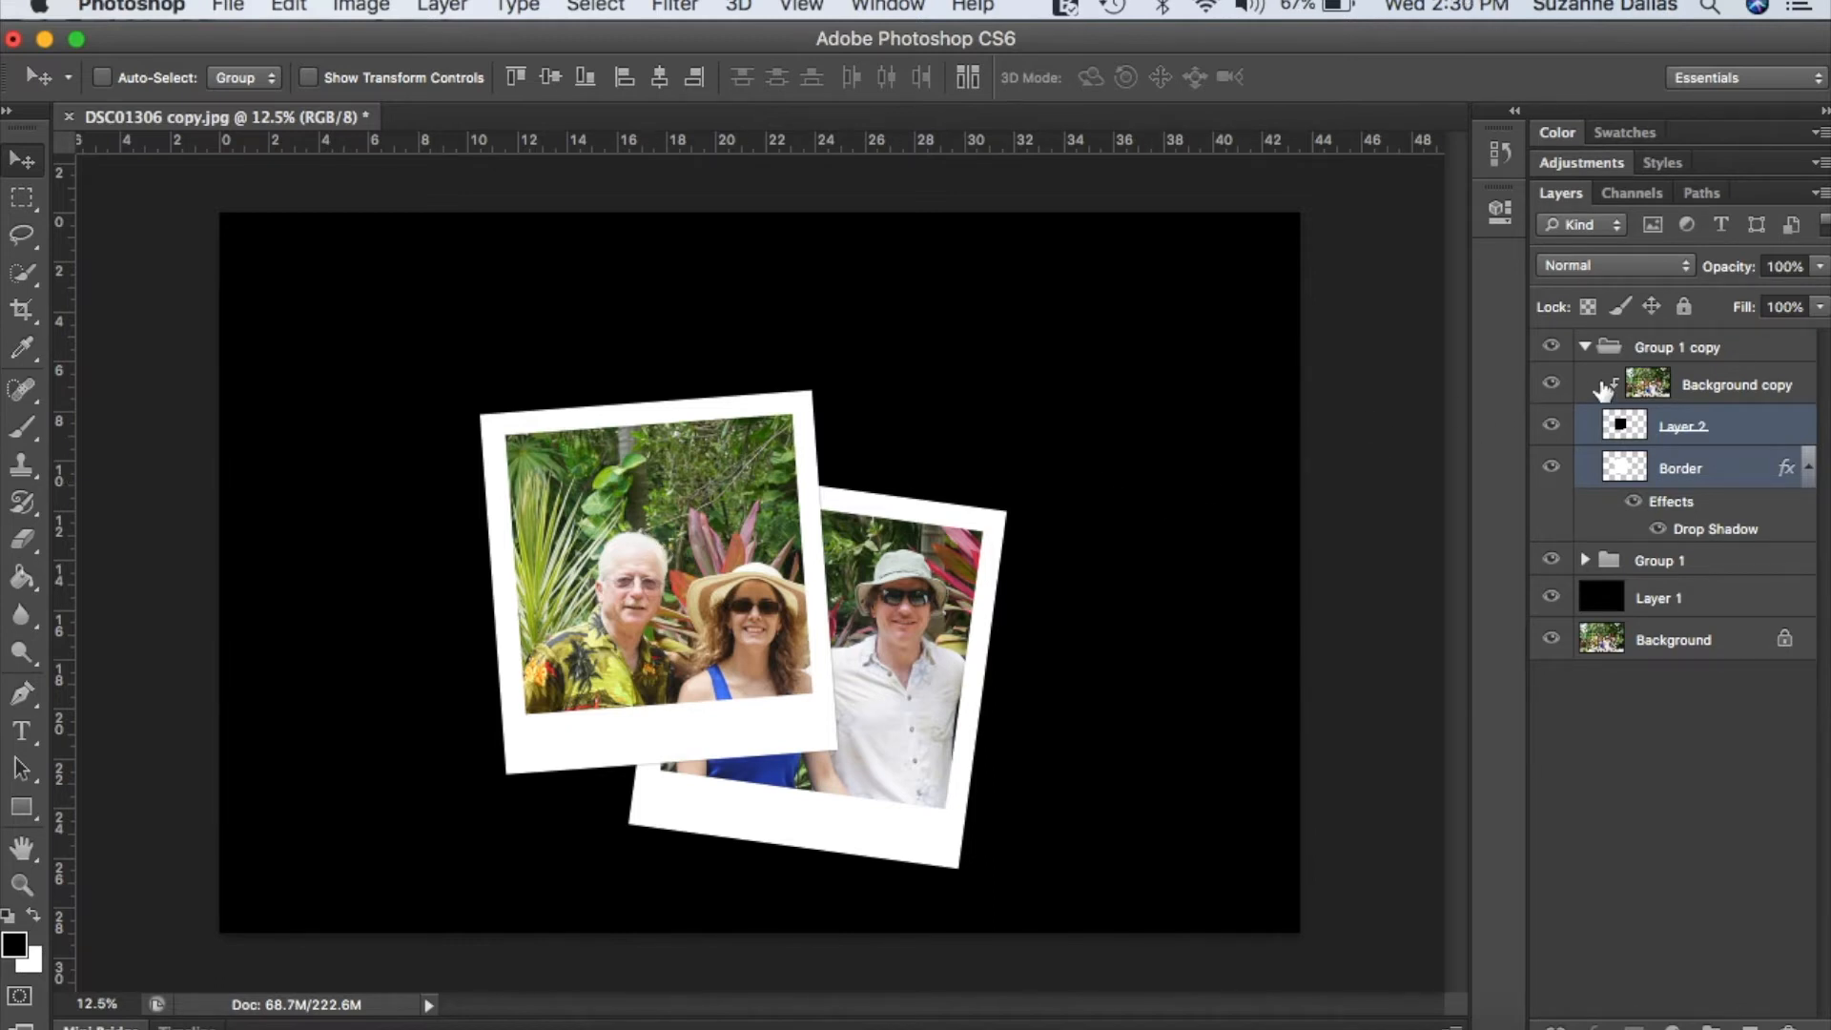
{"action": "left_click", "coordinate": [1586, 349]}
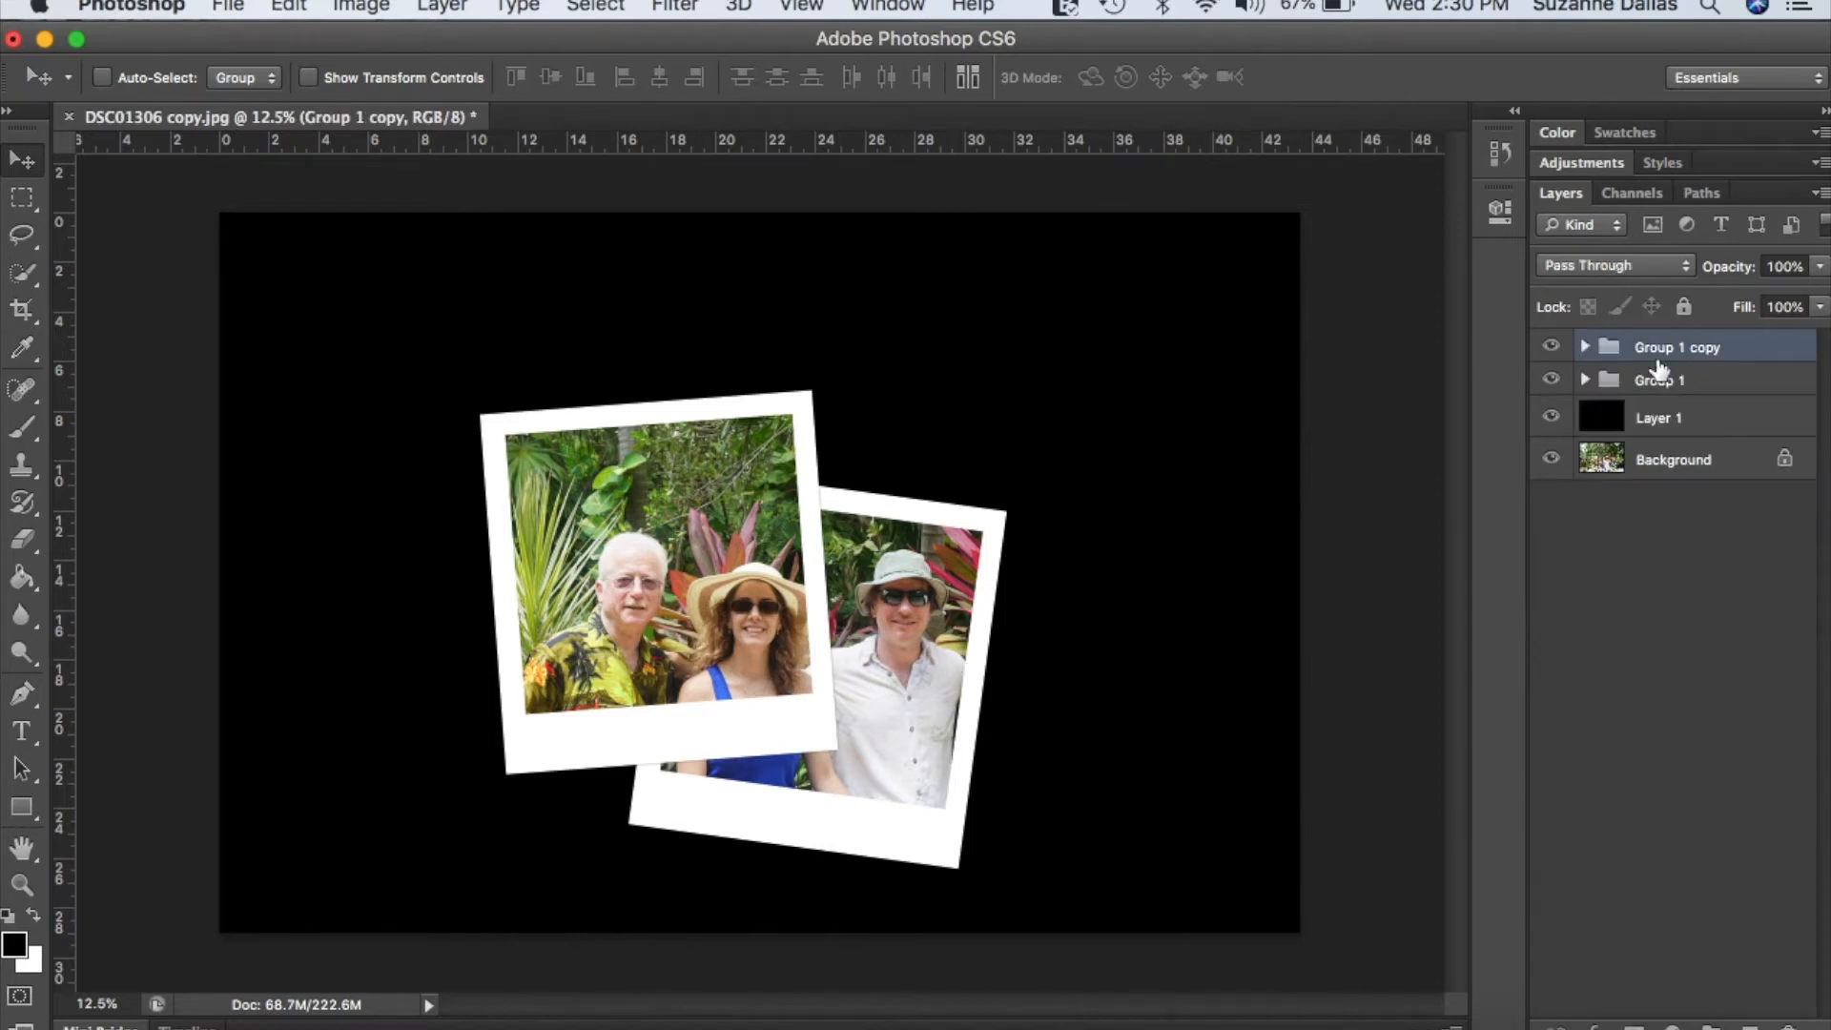
{"action": "left_click", "coordinate": [1586, 349]}
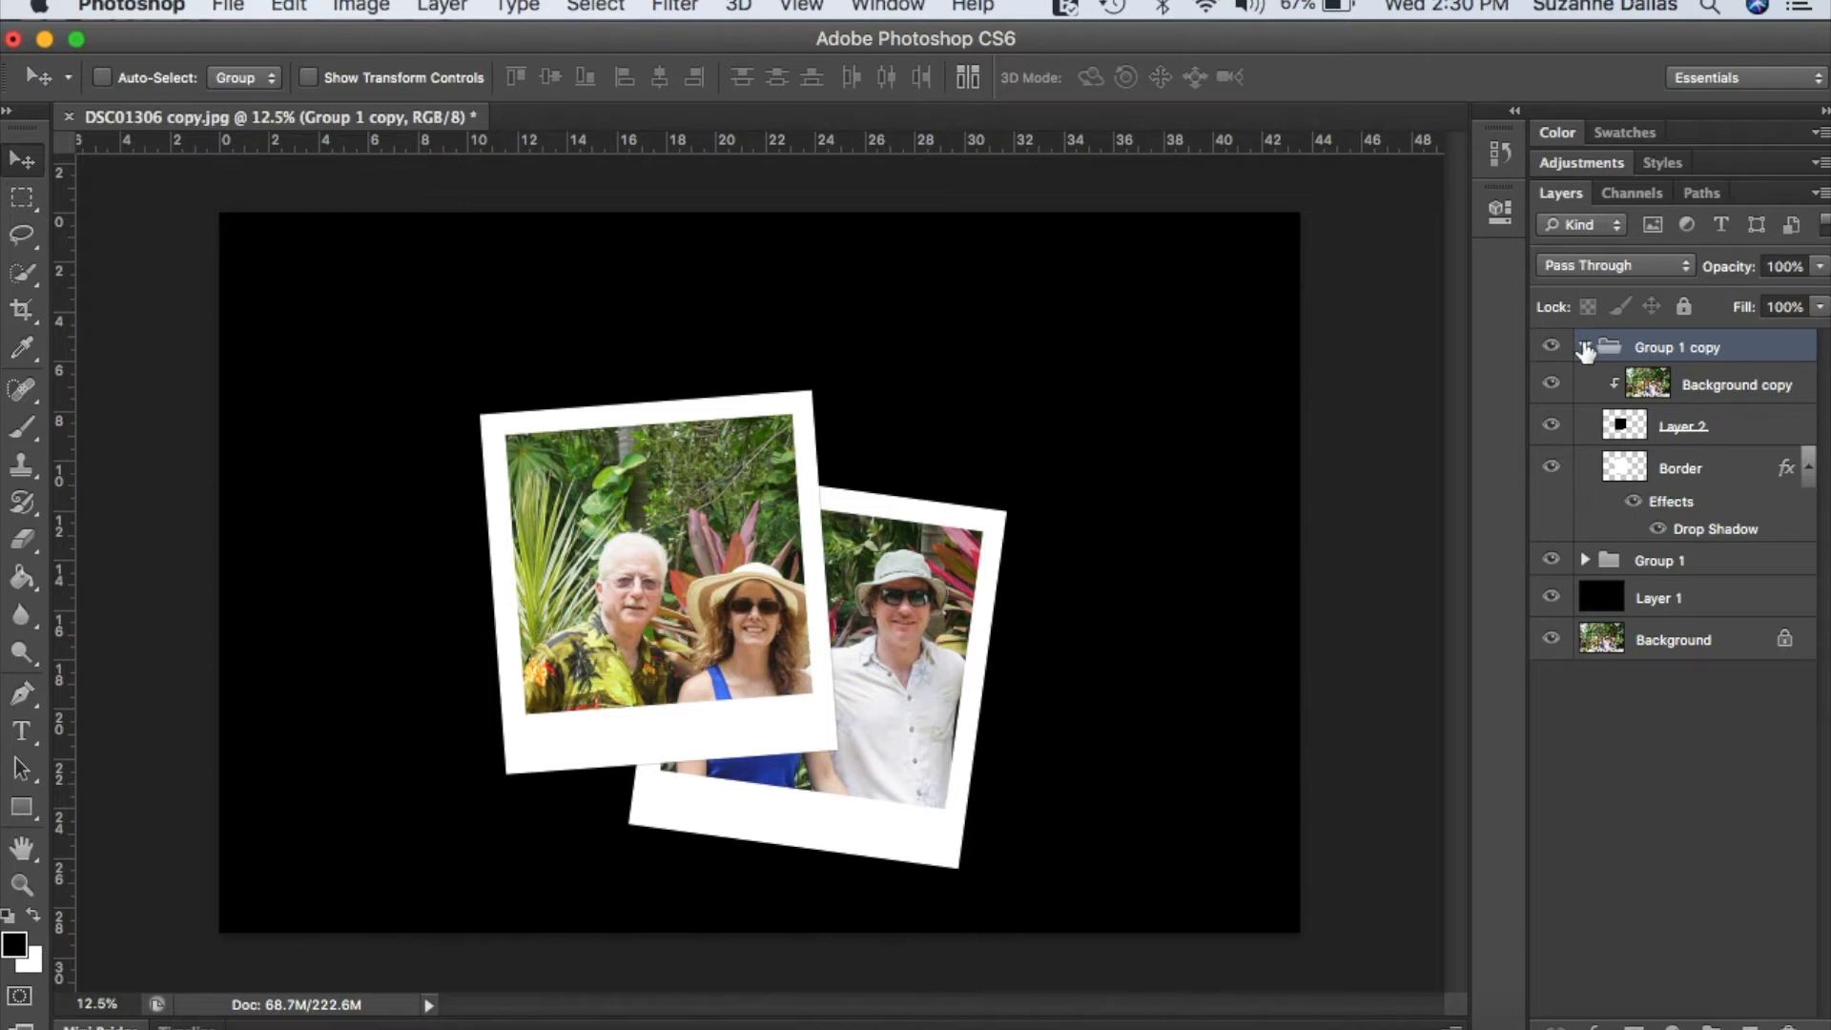
{"action": "left_click", "coordinate": [1585, 349]}
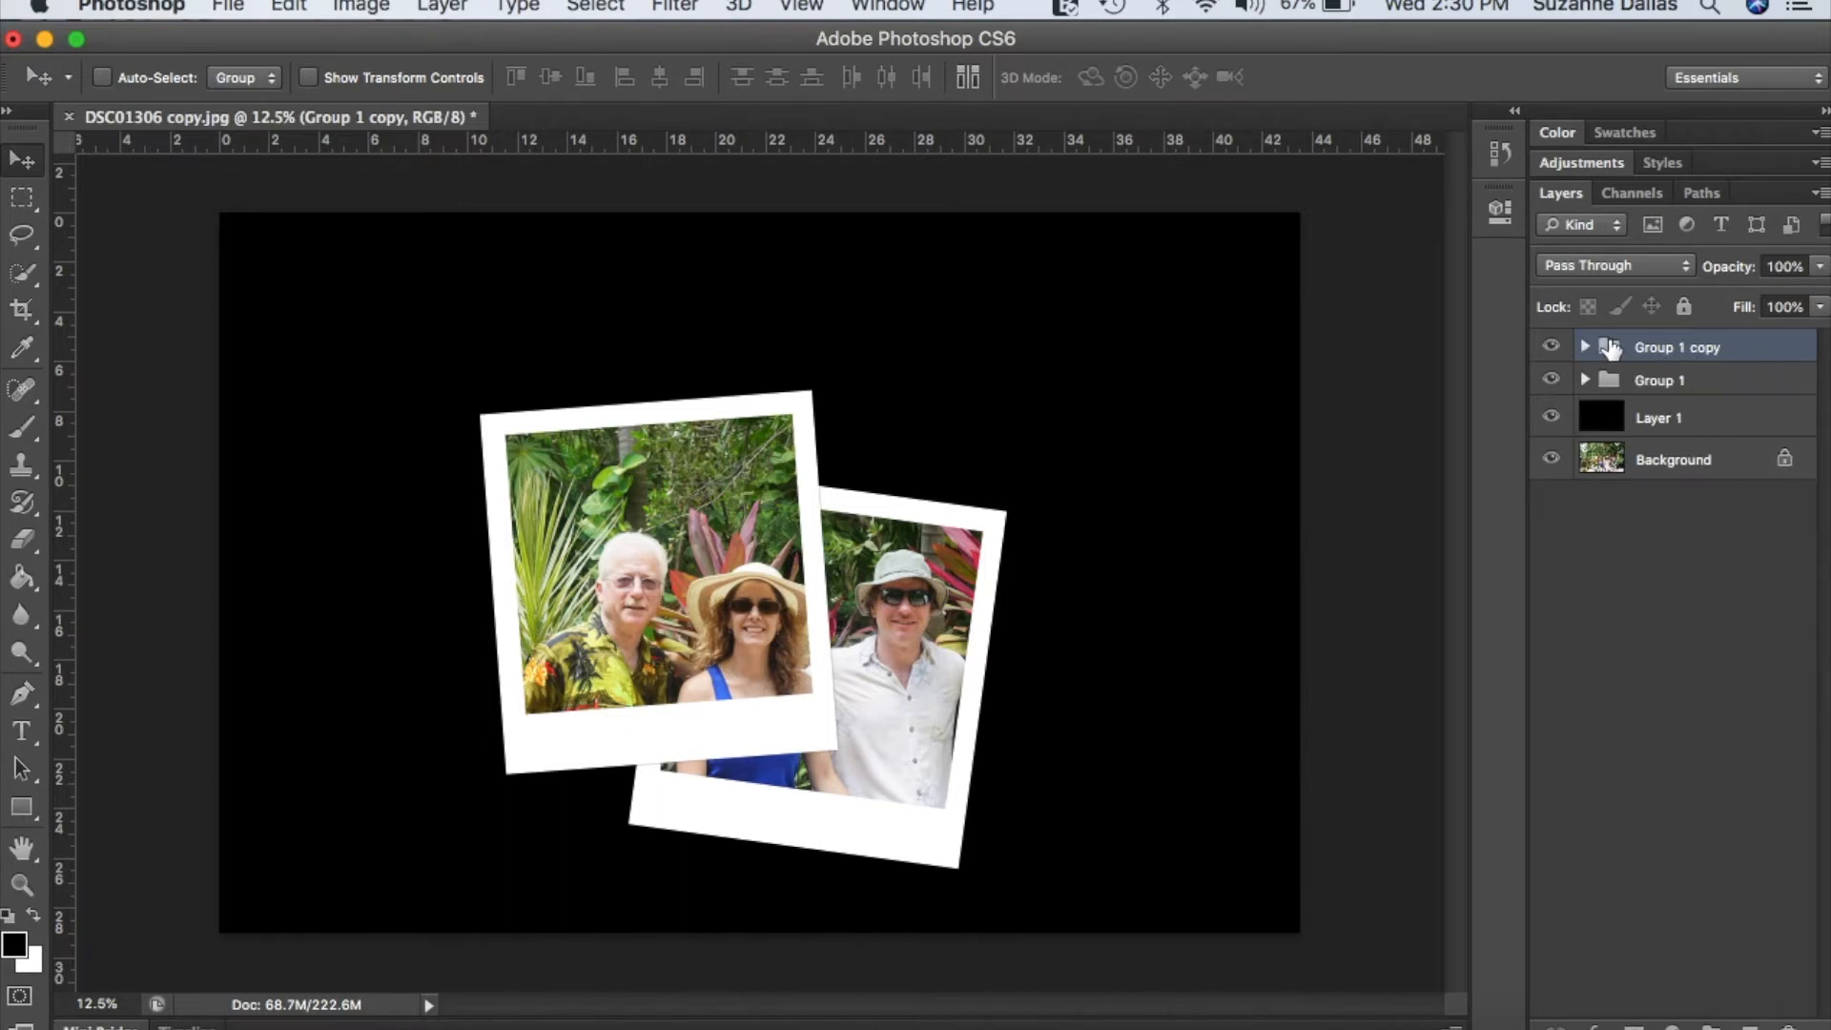
Duplicate Group 1 copy within the same document under its default name.
{"action": "right_click", "coordinate": [1611, 350]}
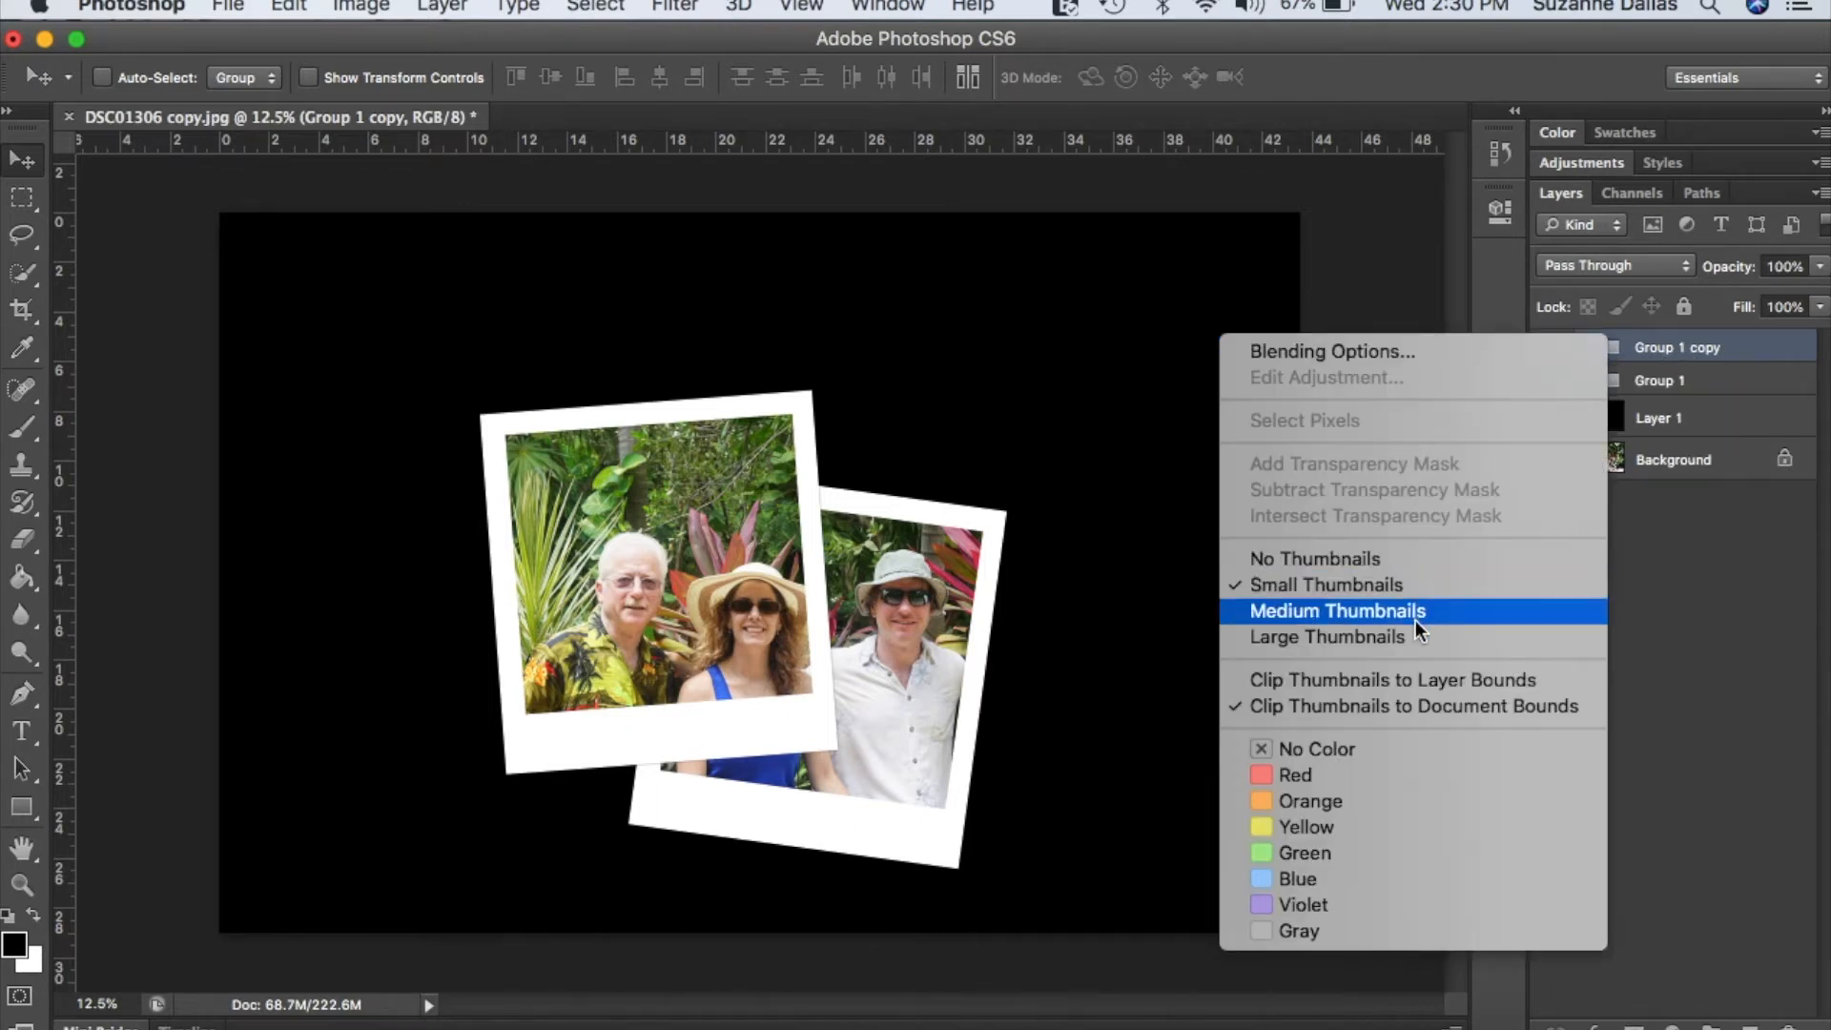
{"action": "right_click", "coordinate": [1709, 347]}
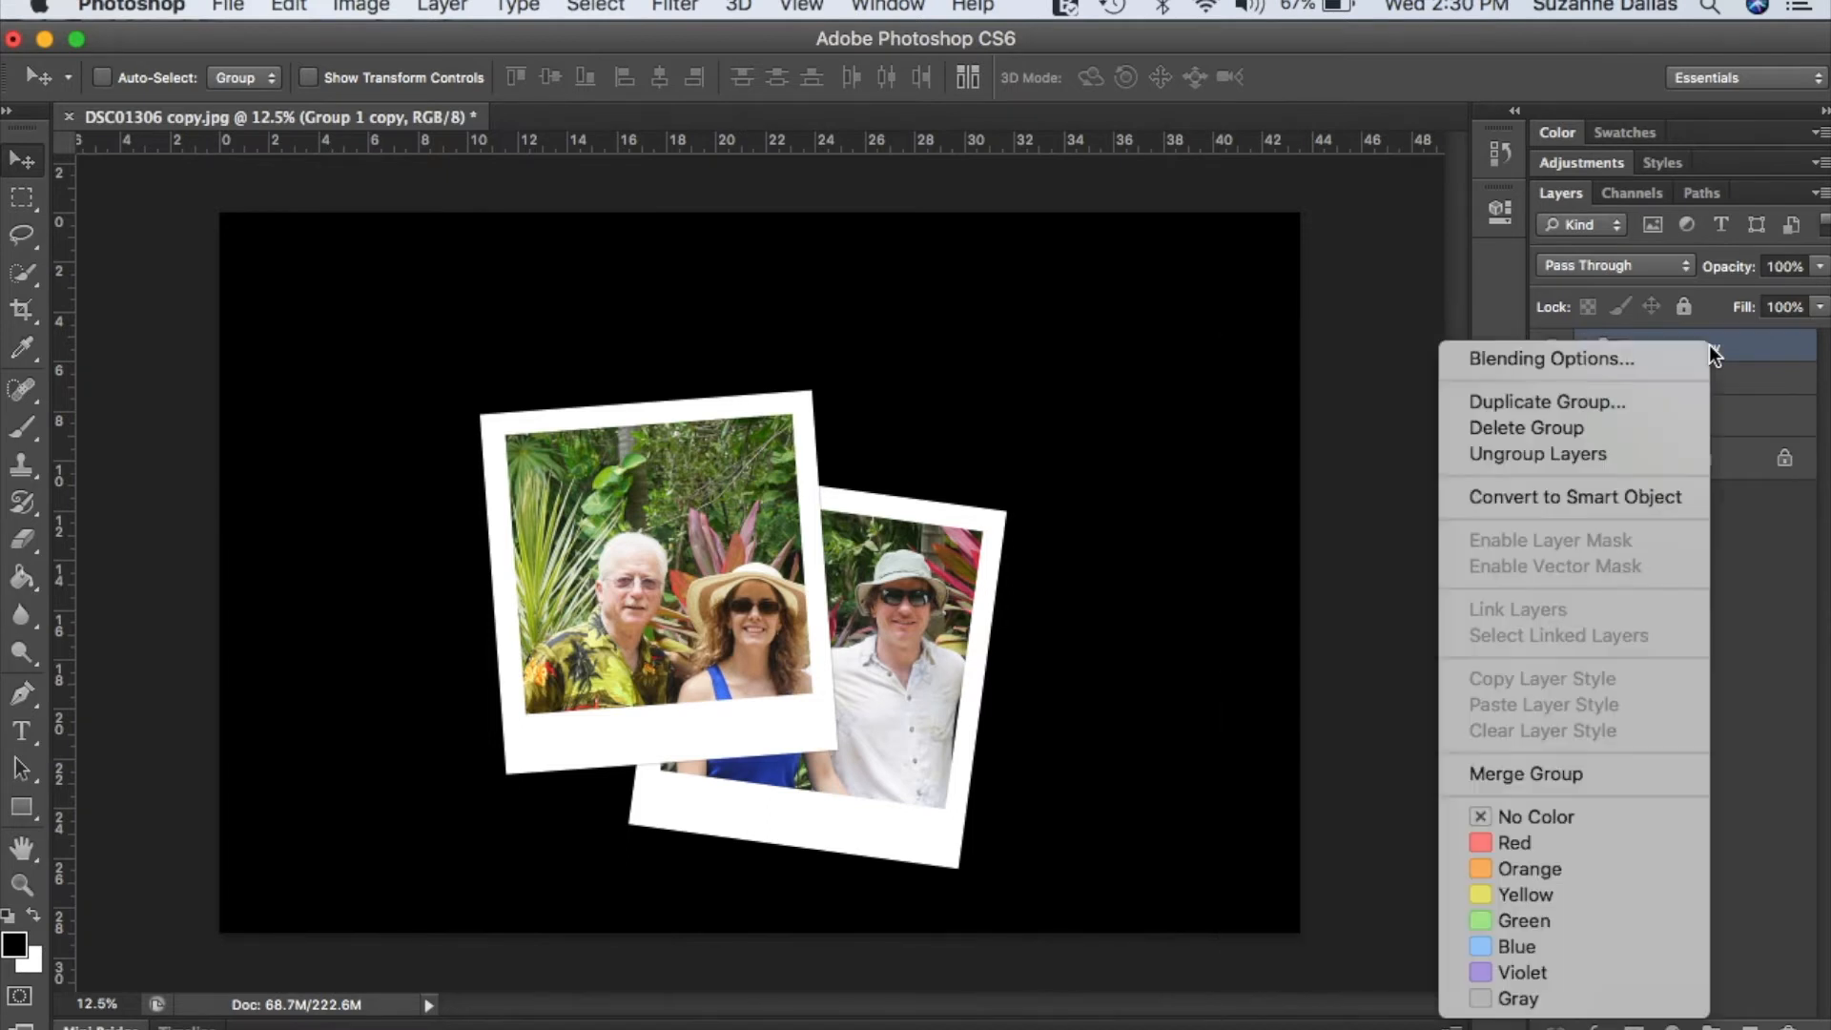
{"action": "left_click", "coordinate": [1579, 401]}
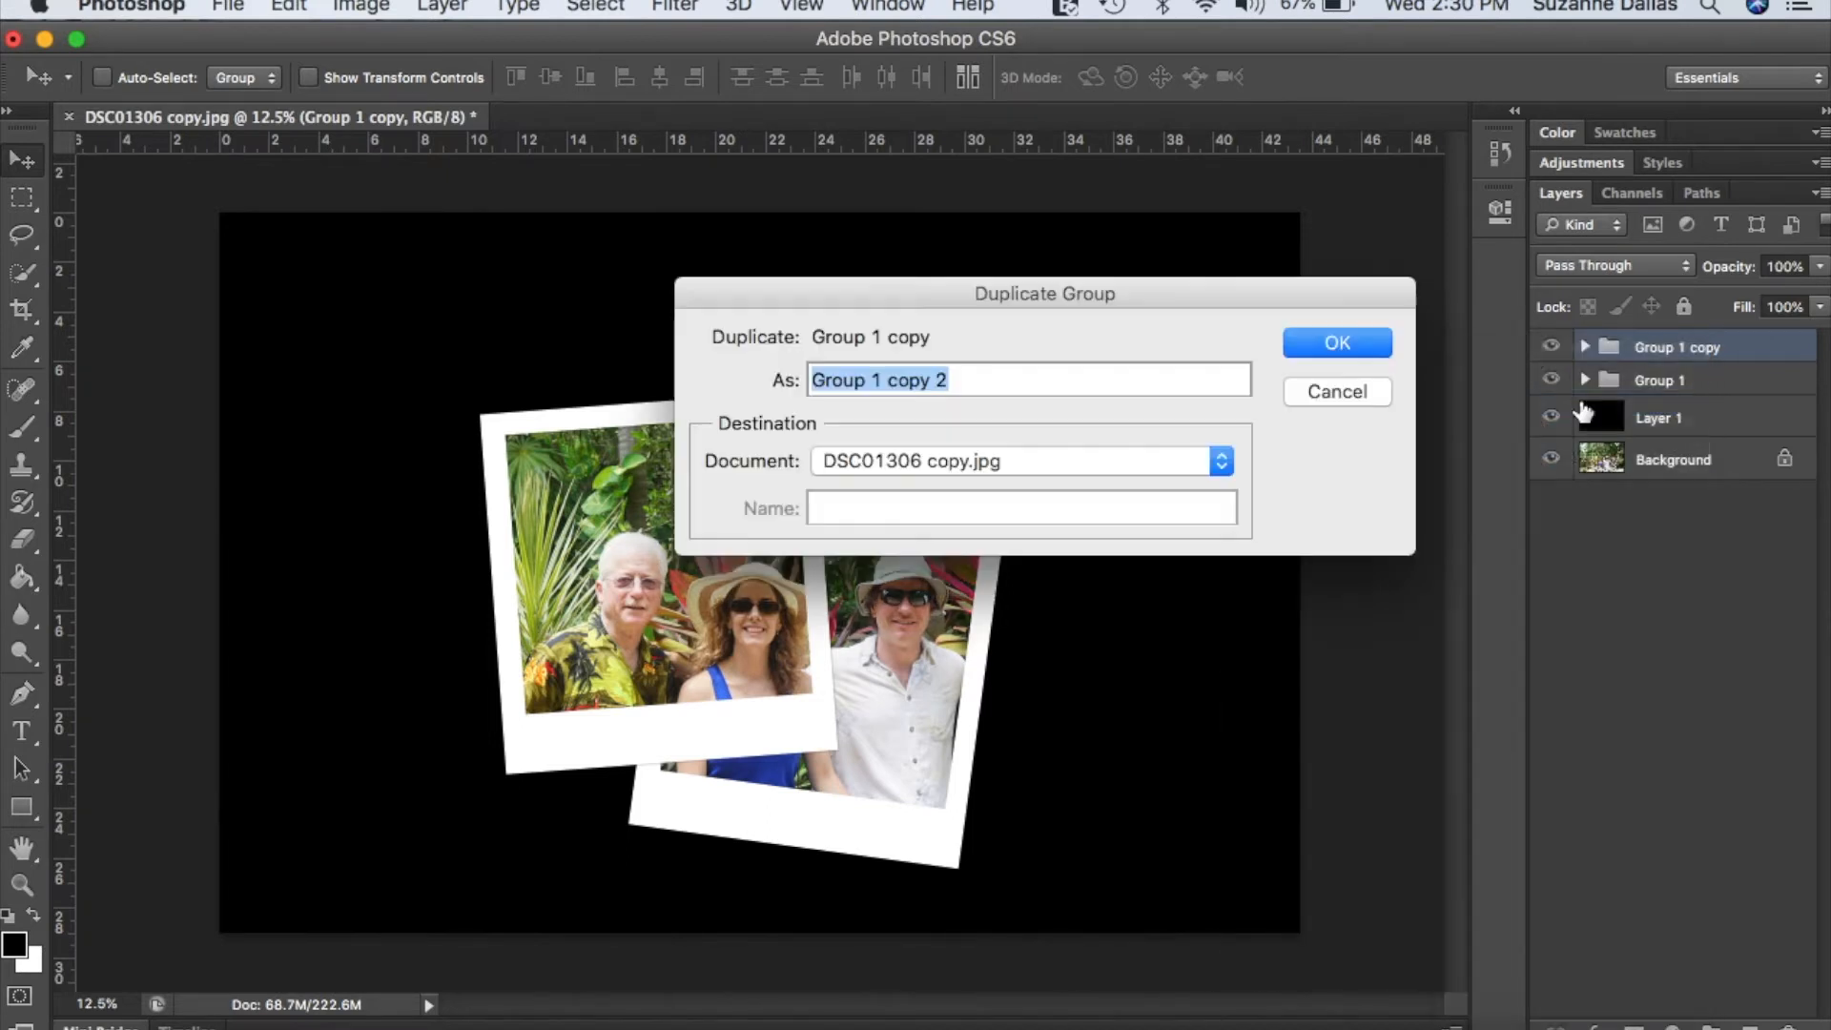
{"action": "left_click", "coordinate": [1339, 343]}
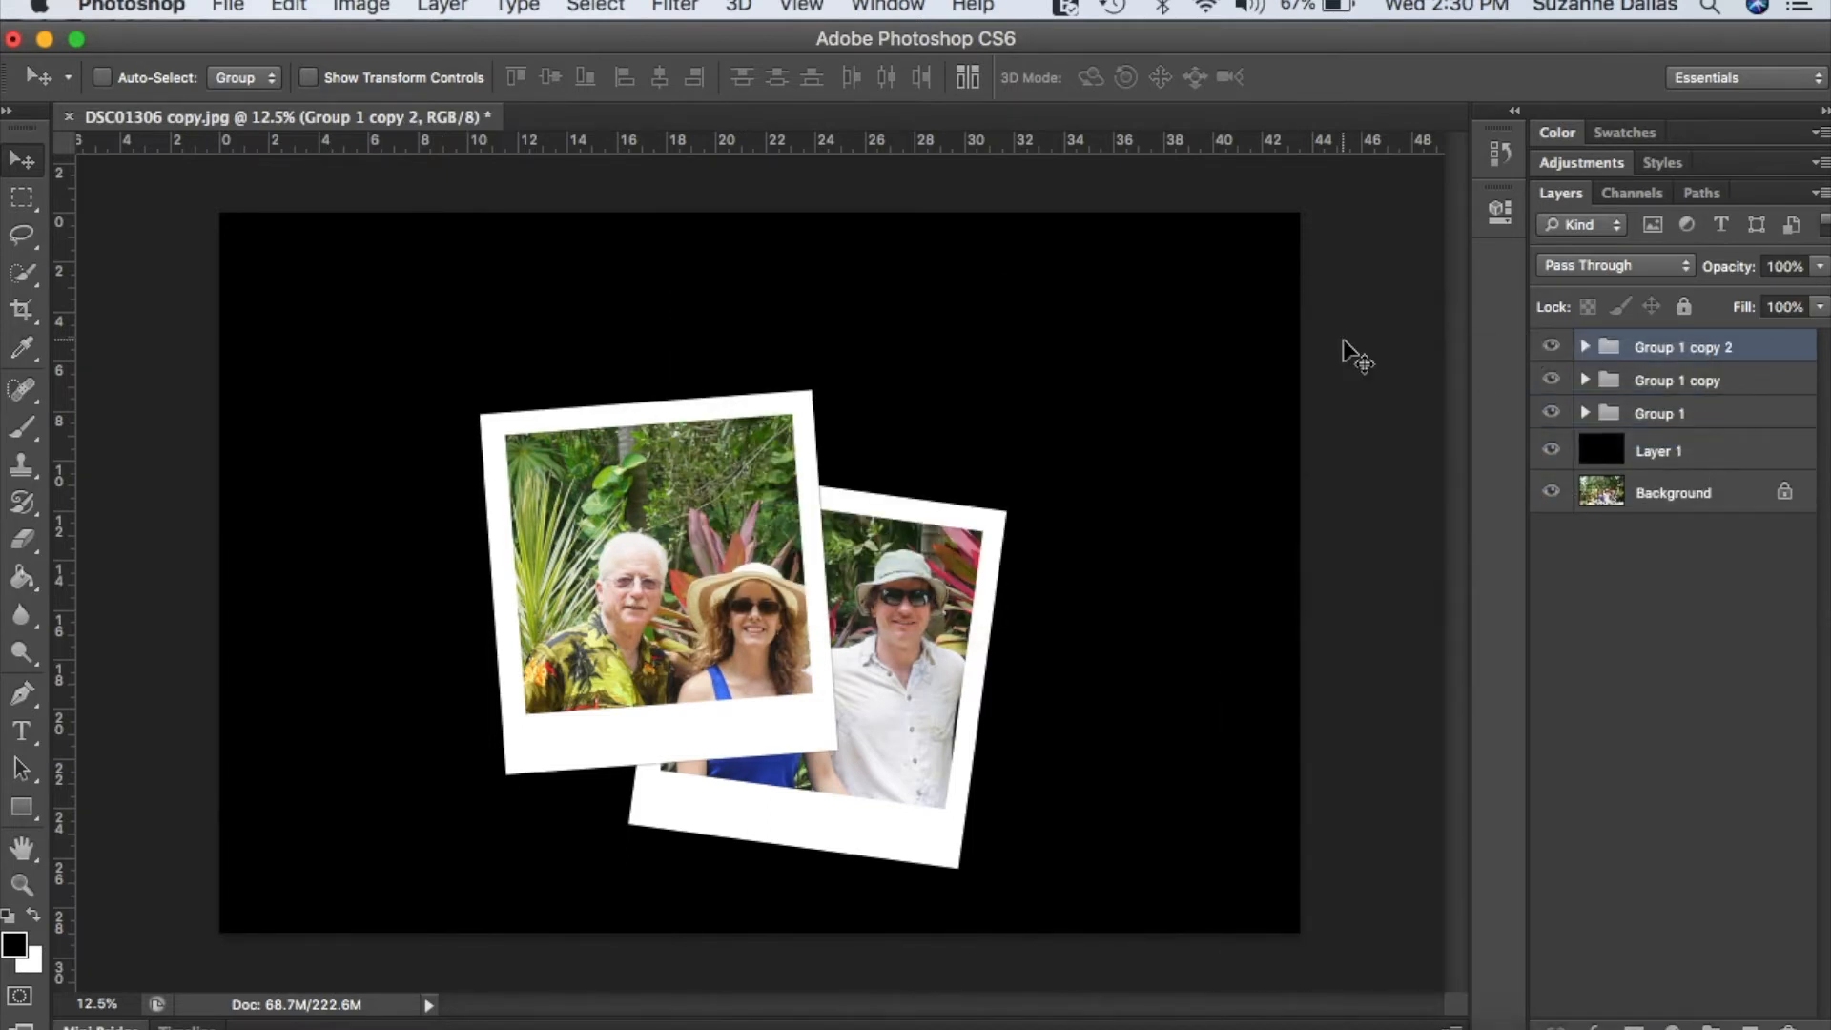
Move the newest group's Layer 2 and Border together right and down so the third snapshot frames the woman in the floral dress.
{"action": "left_click", "coordinate": [1586, 348]}
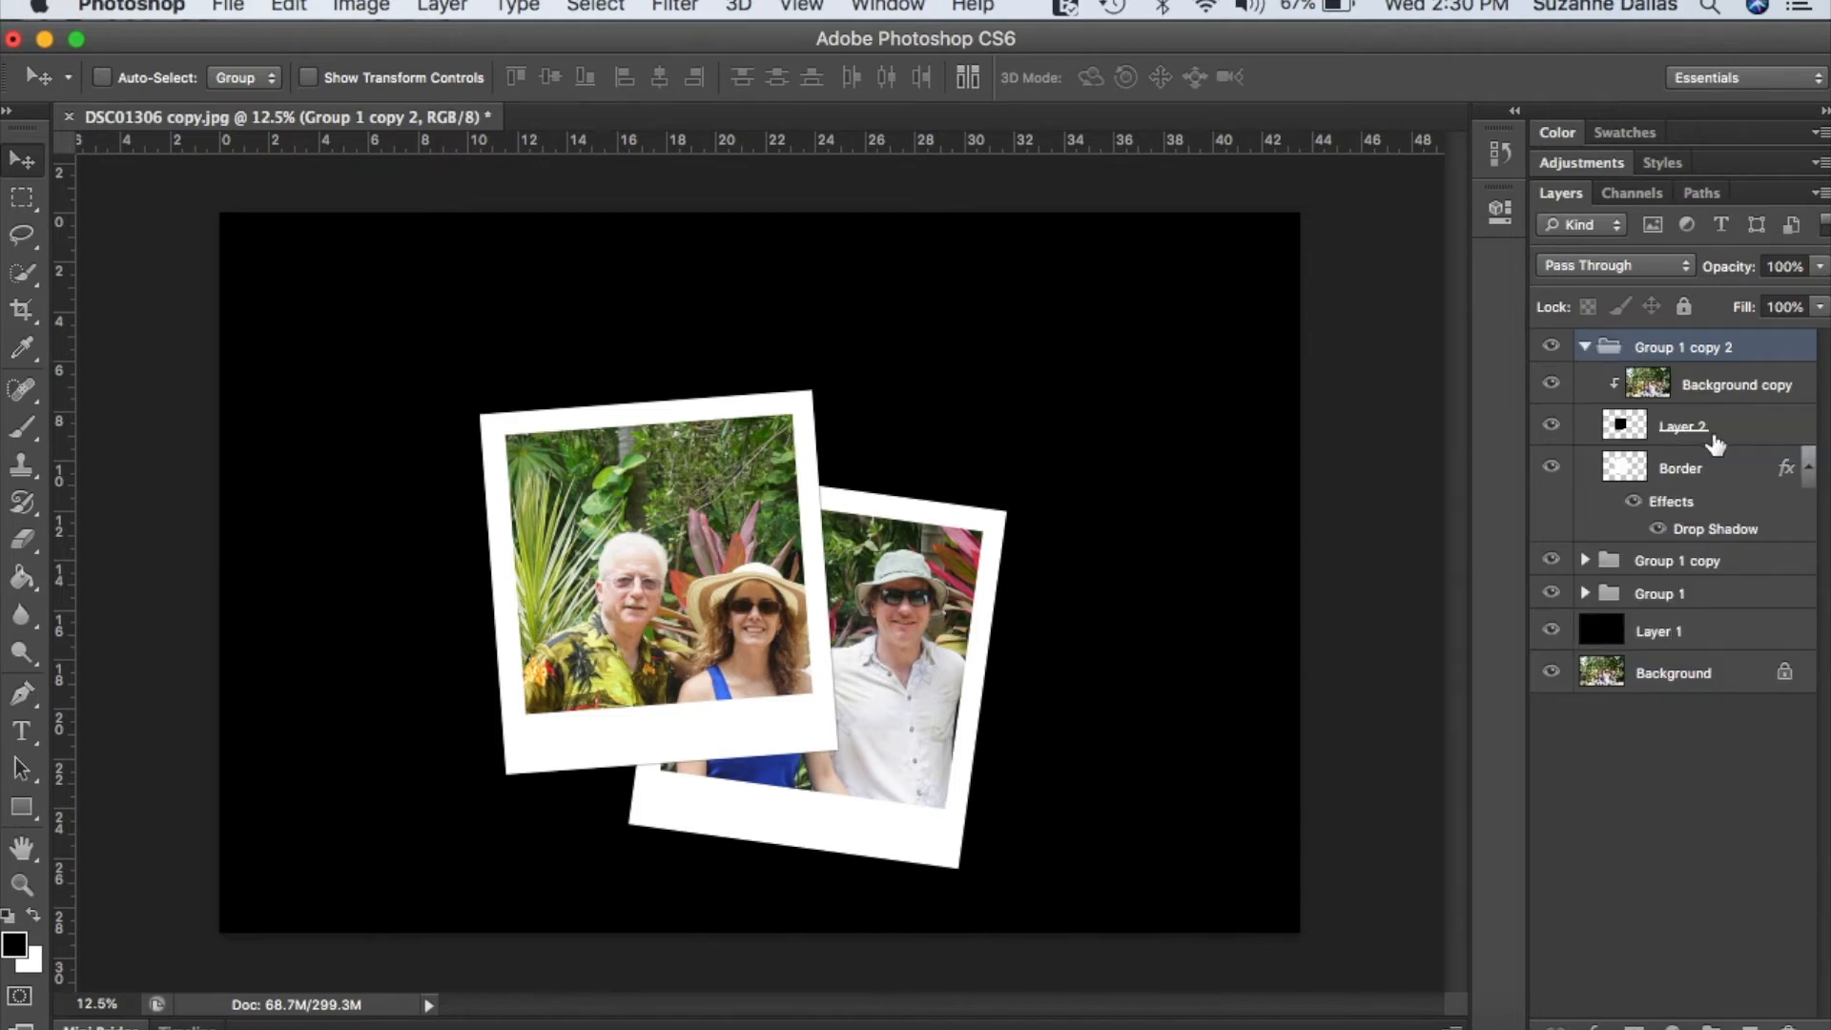
{"action": "left_click", "coordinate": [1756, 436]}
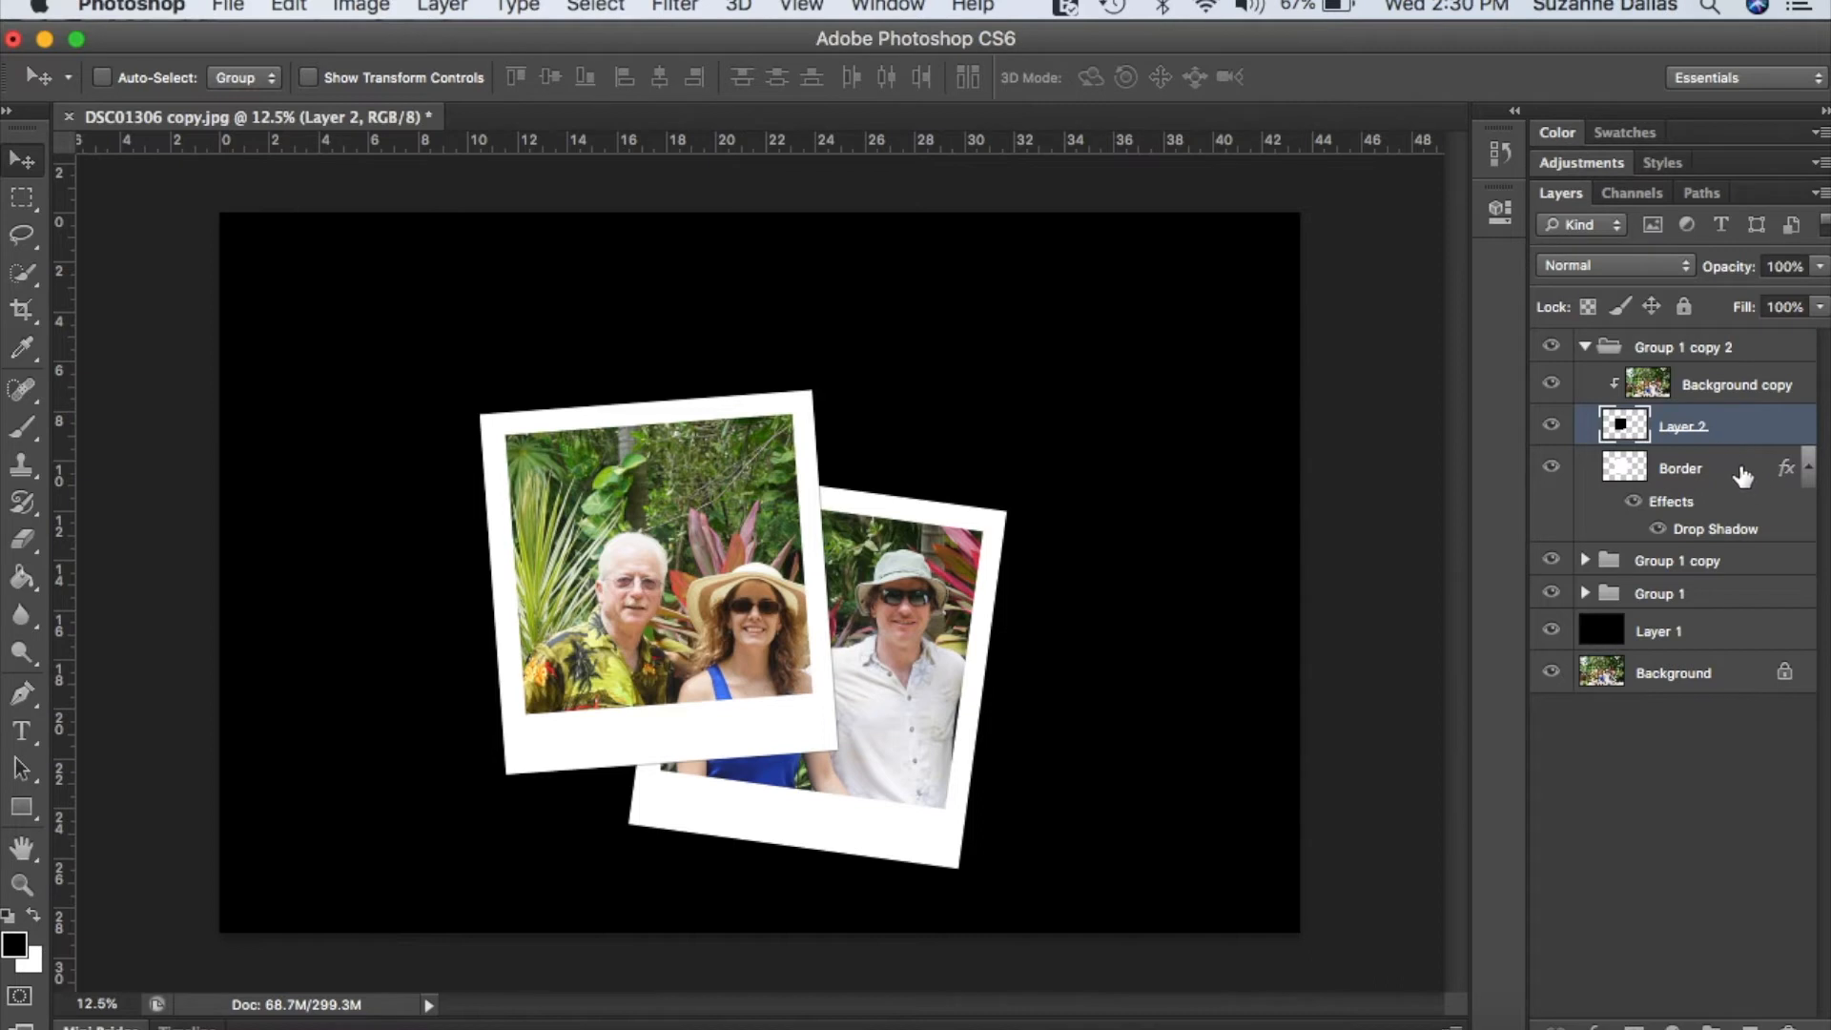
{"action": "left_click", "coordinate": [1744, 475], "text": "shift"}
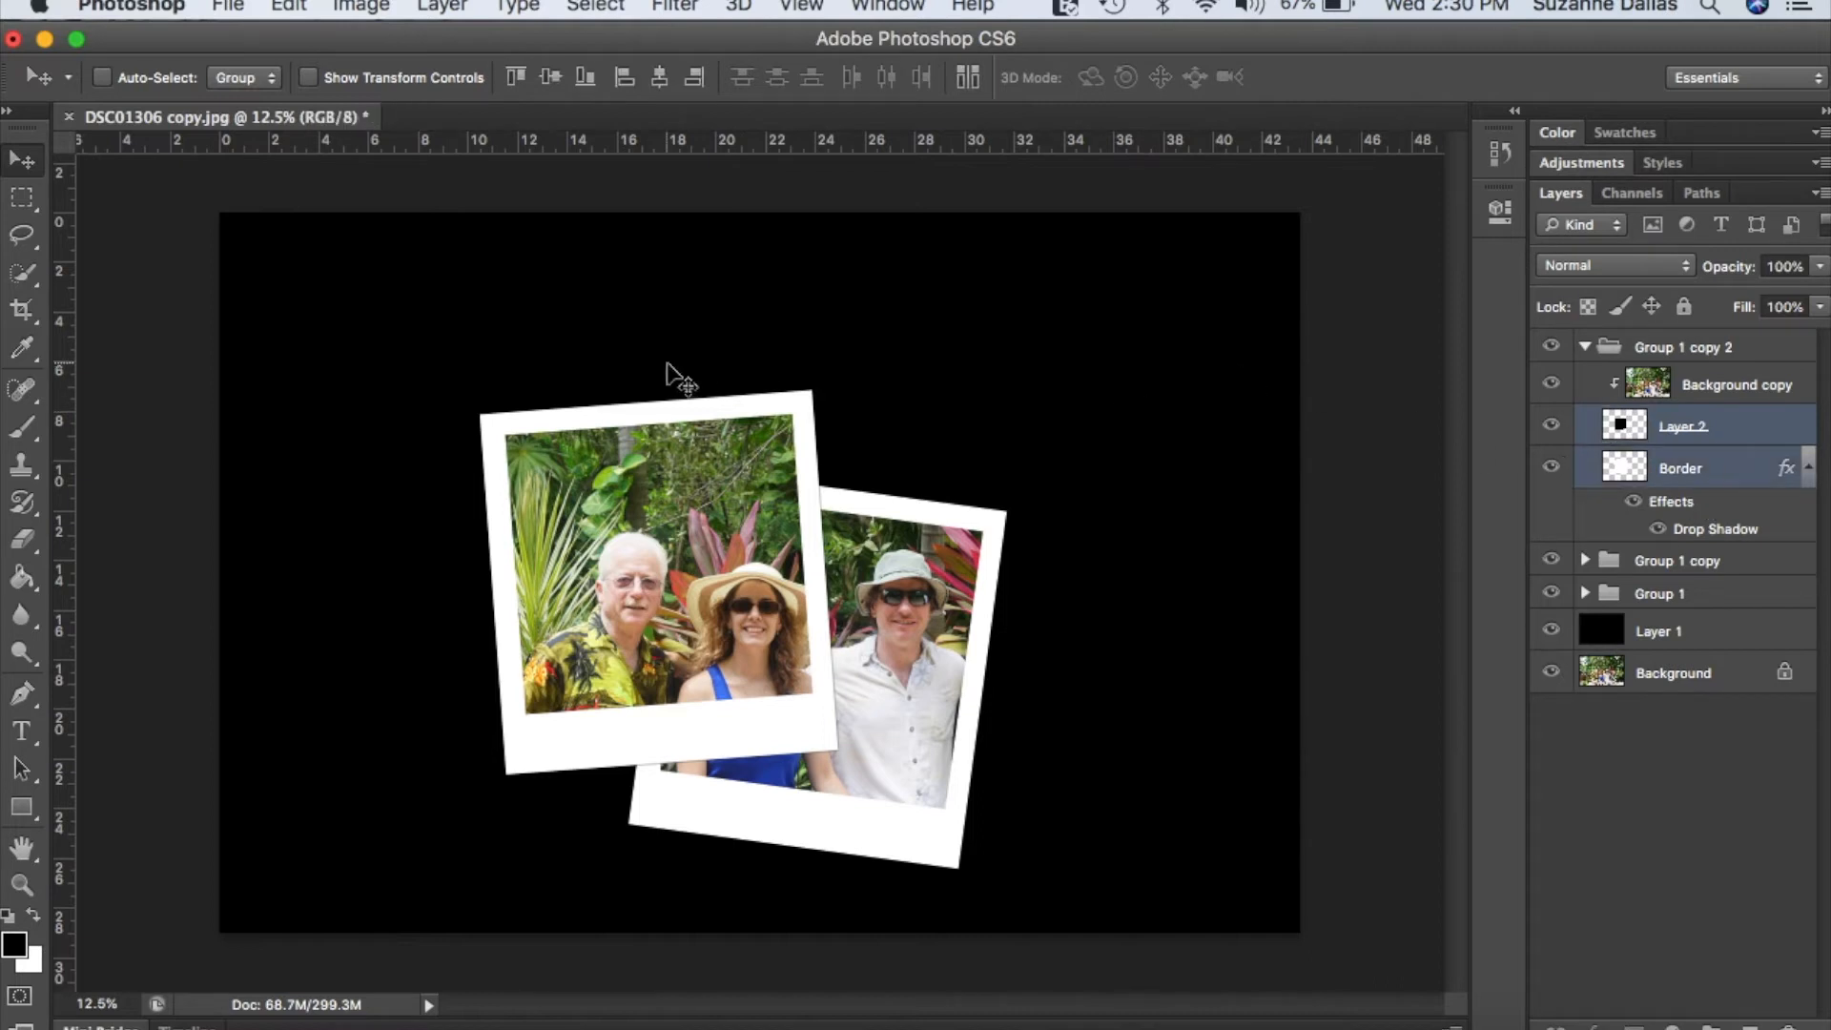
{"action": "left_click_drag", "start_coordinate": [891, 597], "coordinate": [1346, 745]}
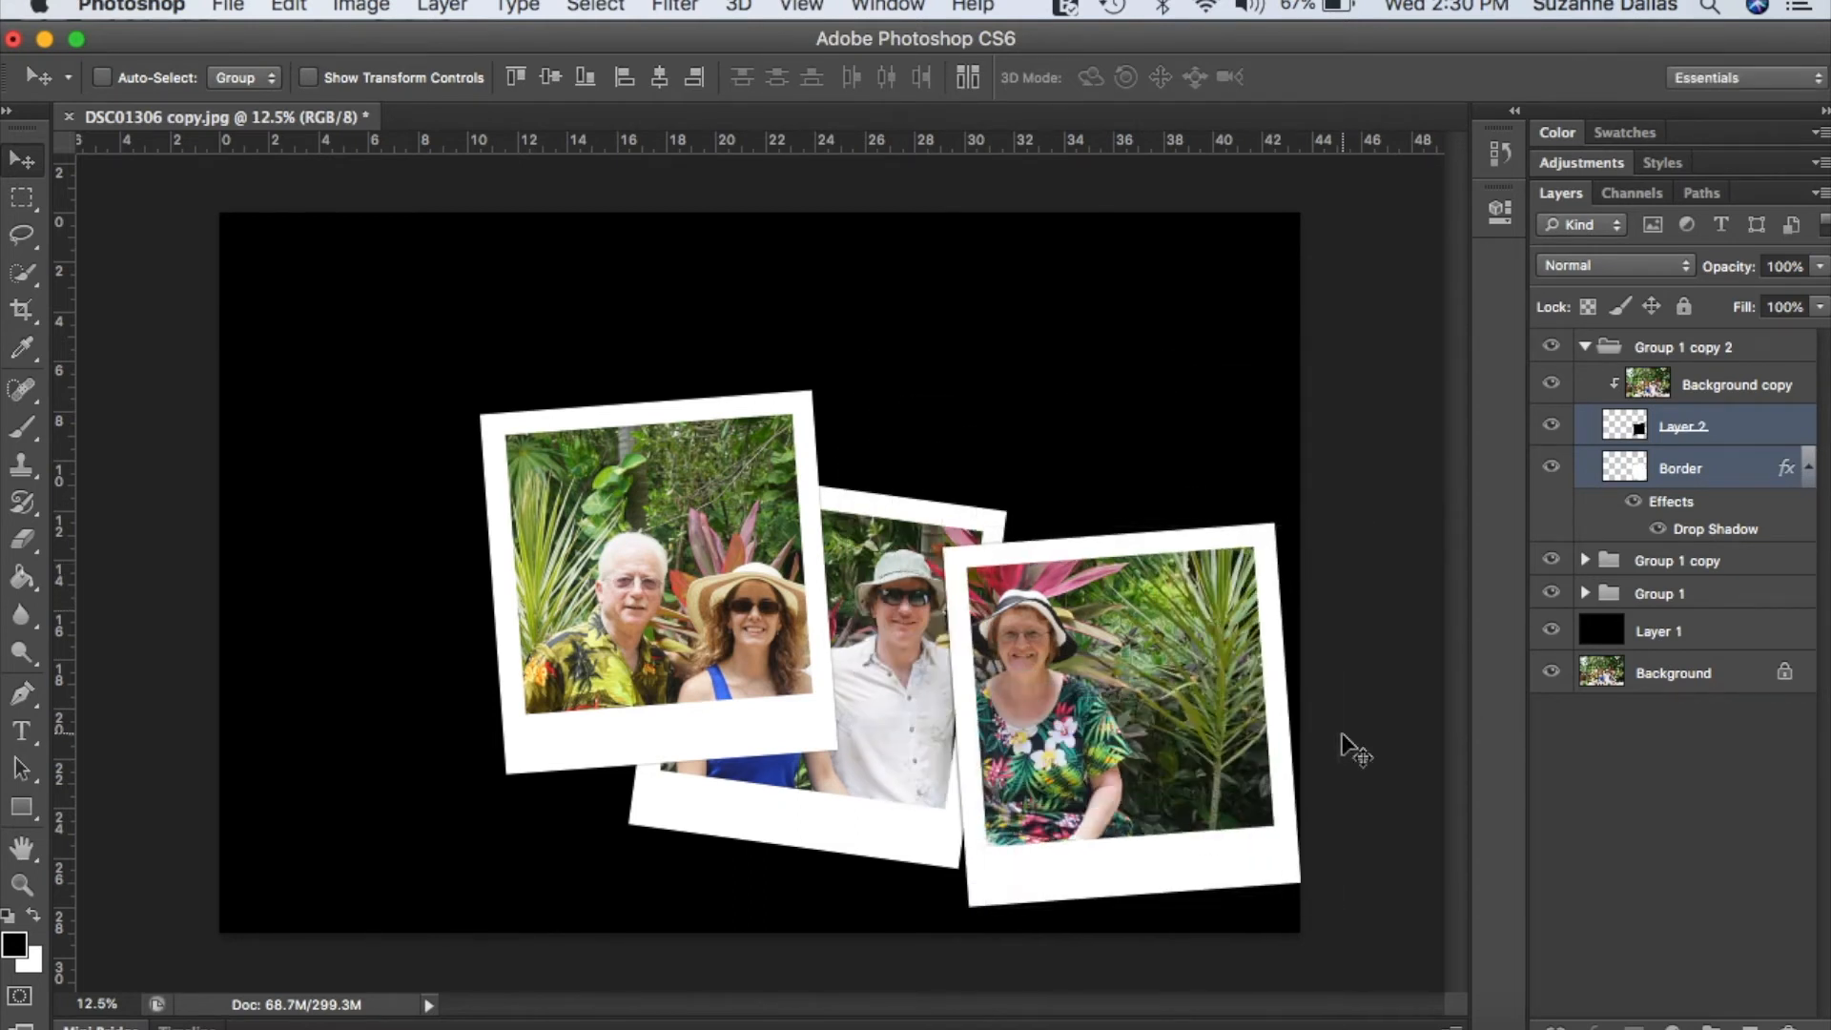
Rotate the third snapshot's Layer 2 and Border together about 11.7° counter-clockwise.
{"action": "key", "text": "super+t"}
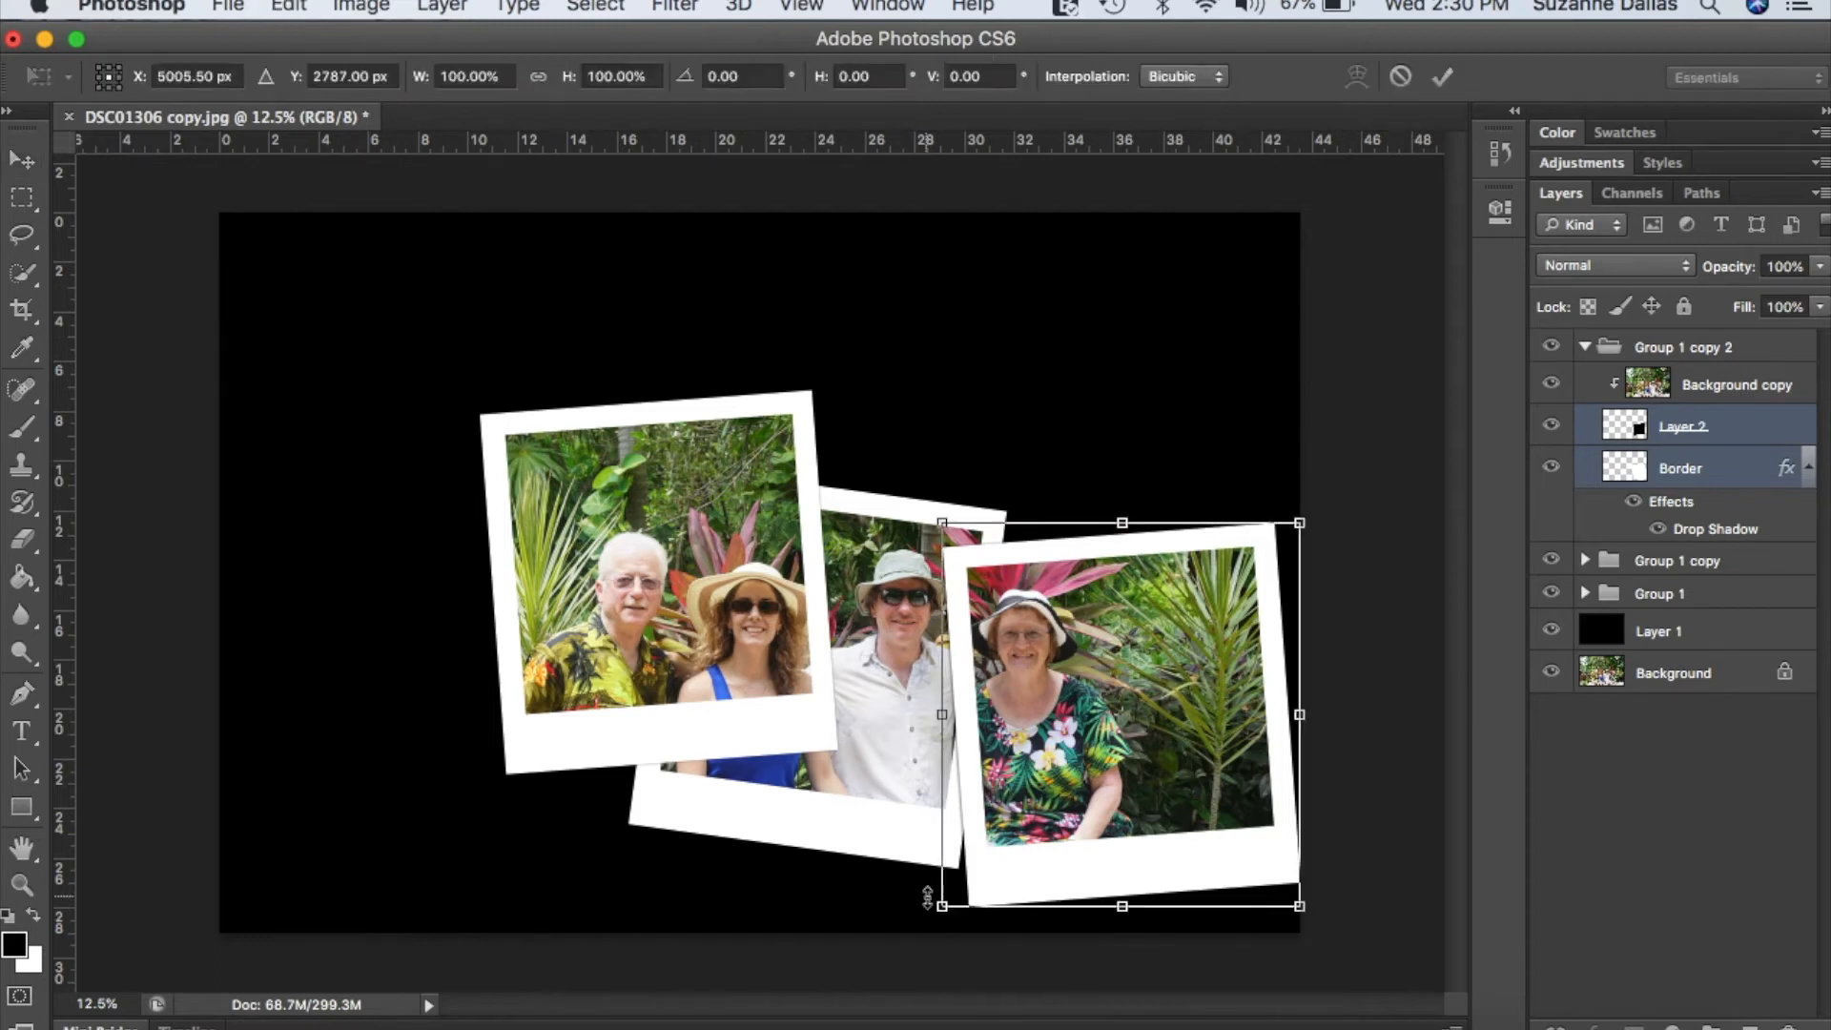
{"action": "left_click_drag", "start_coordinate": [920, 911], "coordinate": [992, 924]}
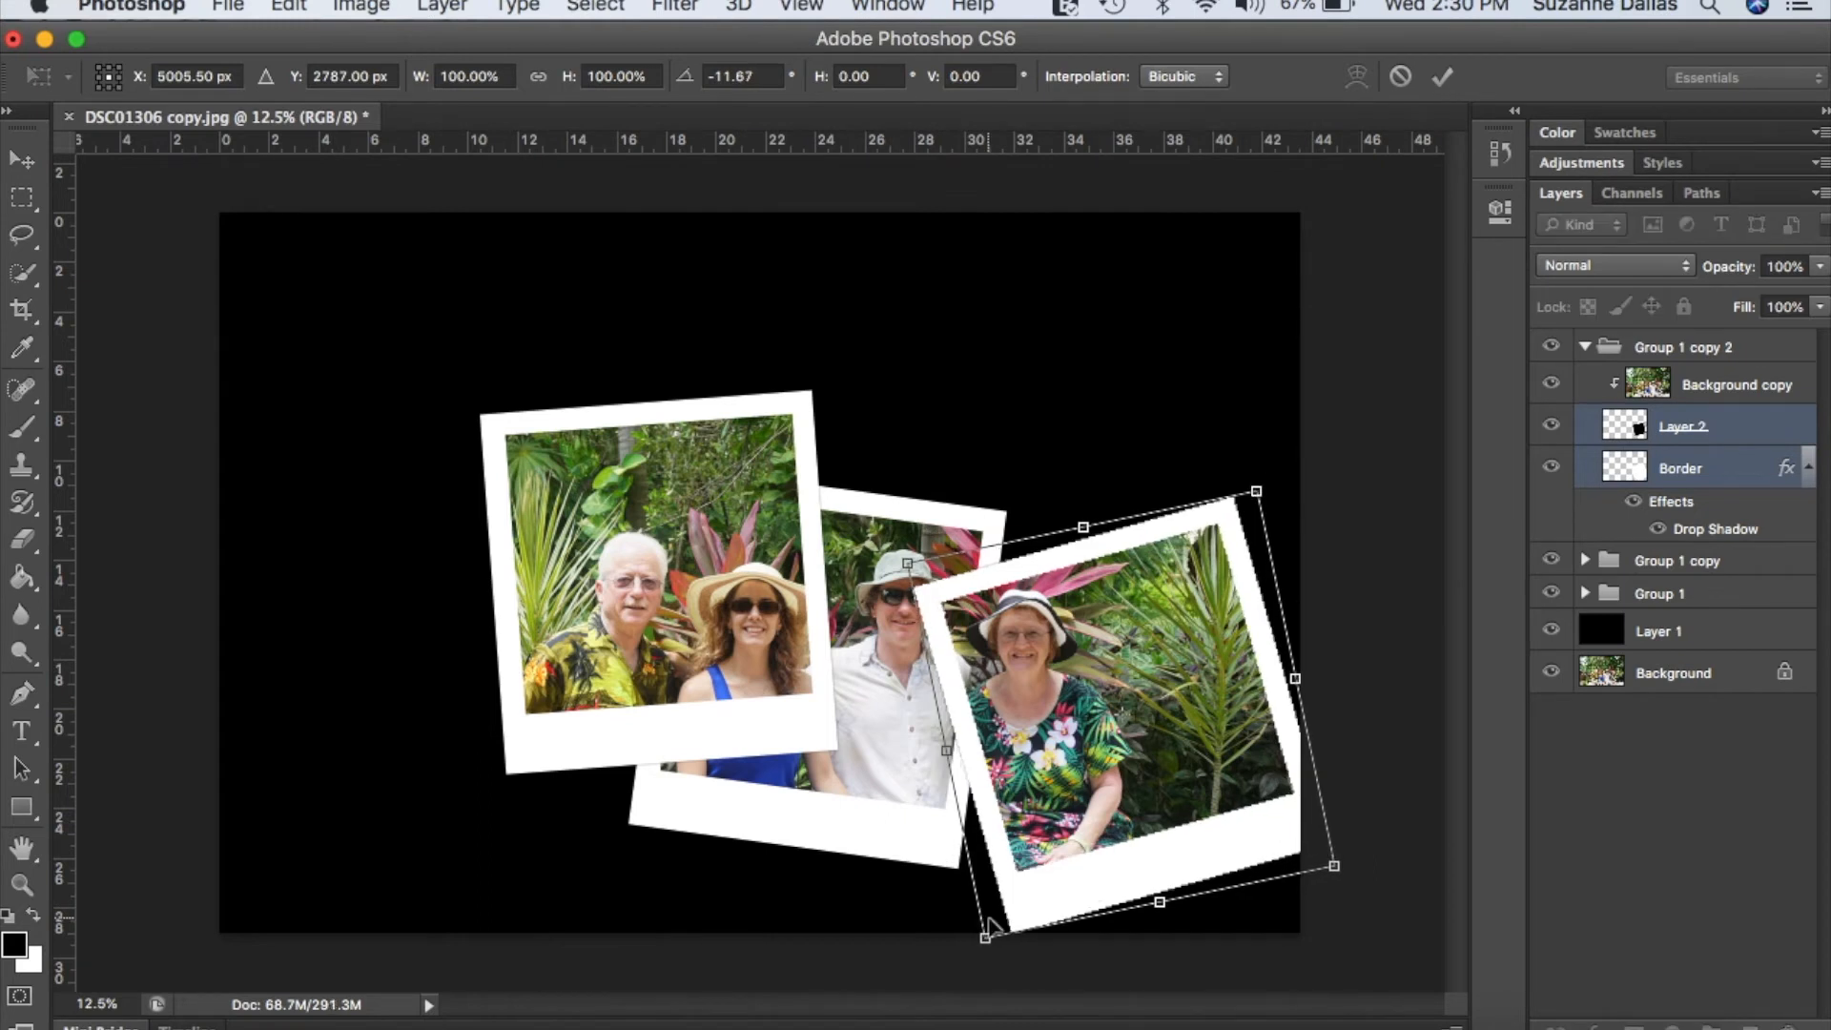
{"action": "key", "text": "Return"}
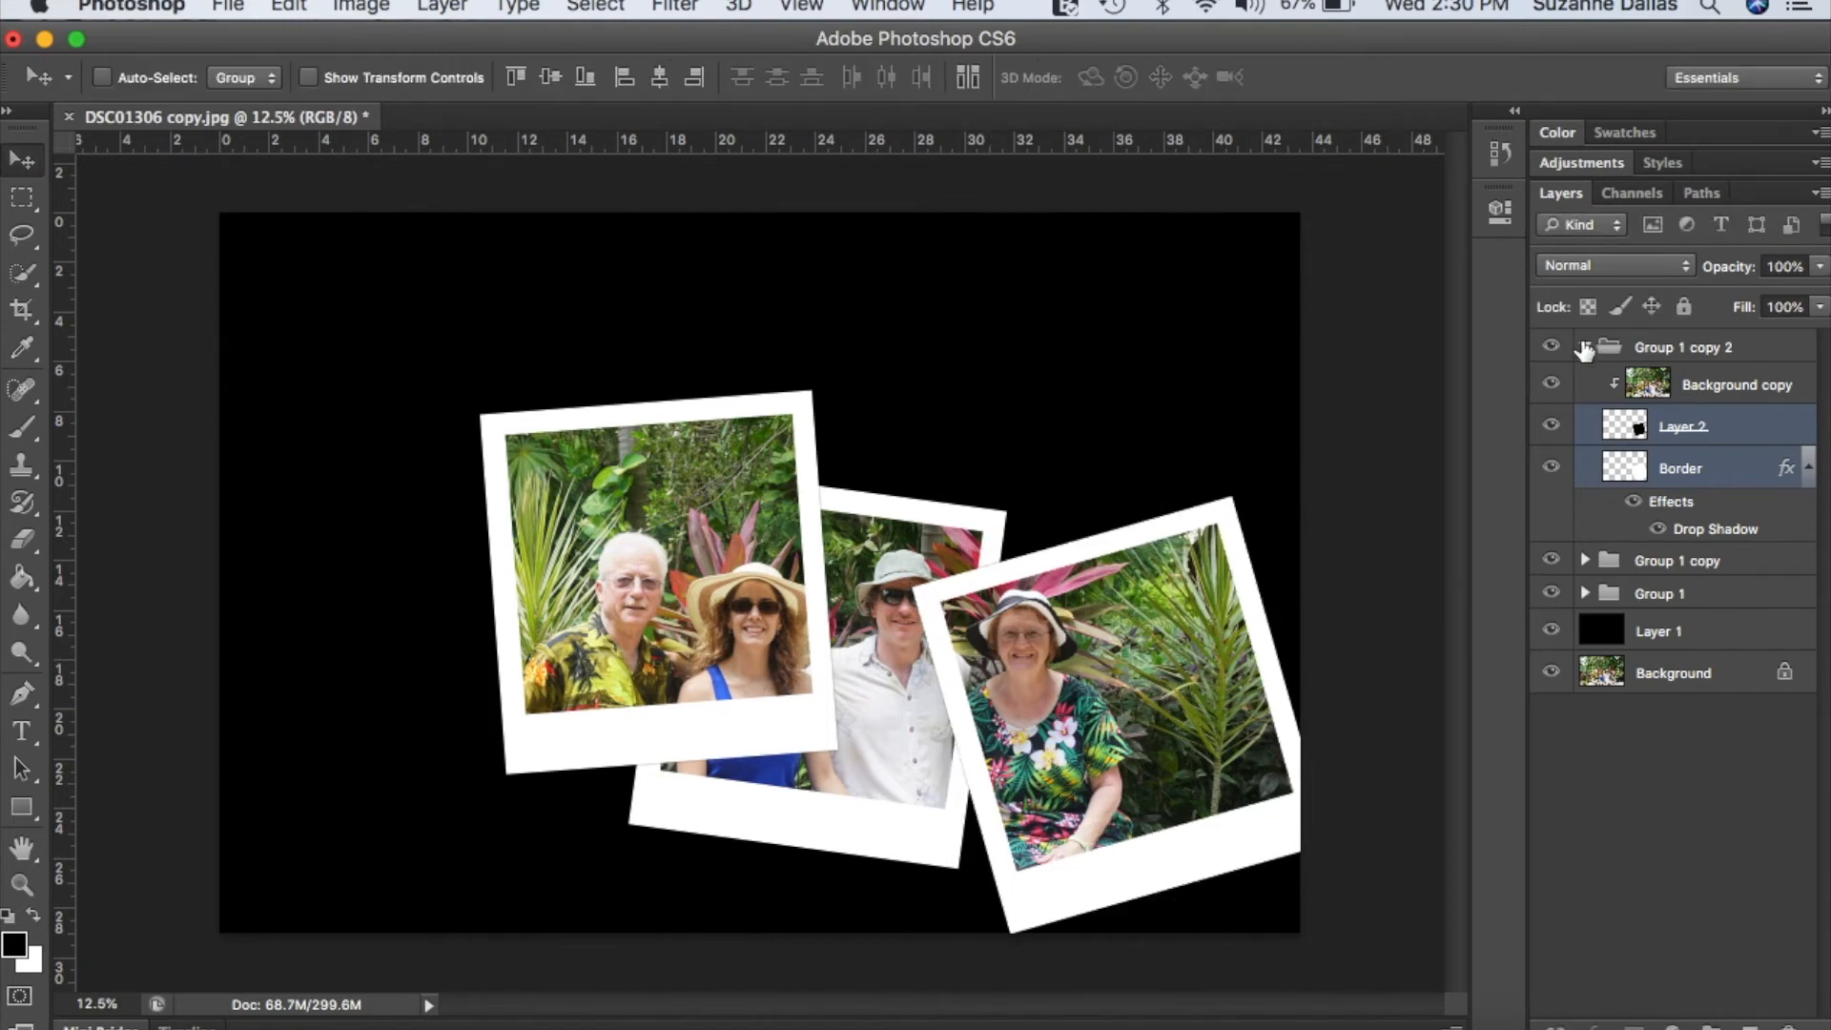
Collapse Group 1 copy 2 and duplicate it within the same document under its default name.
{"action": "left_click", "coordinate": [1584, 349]}
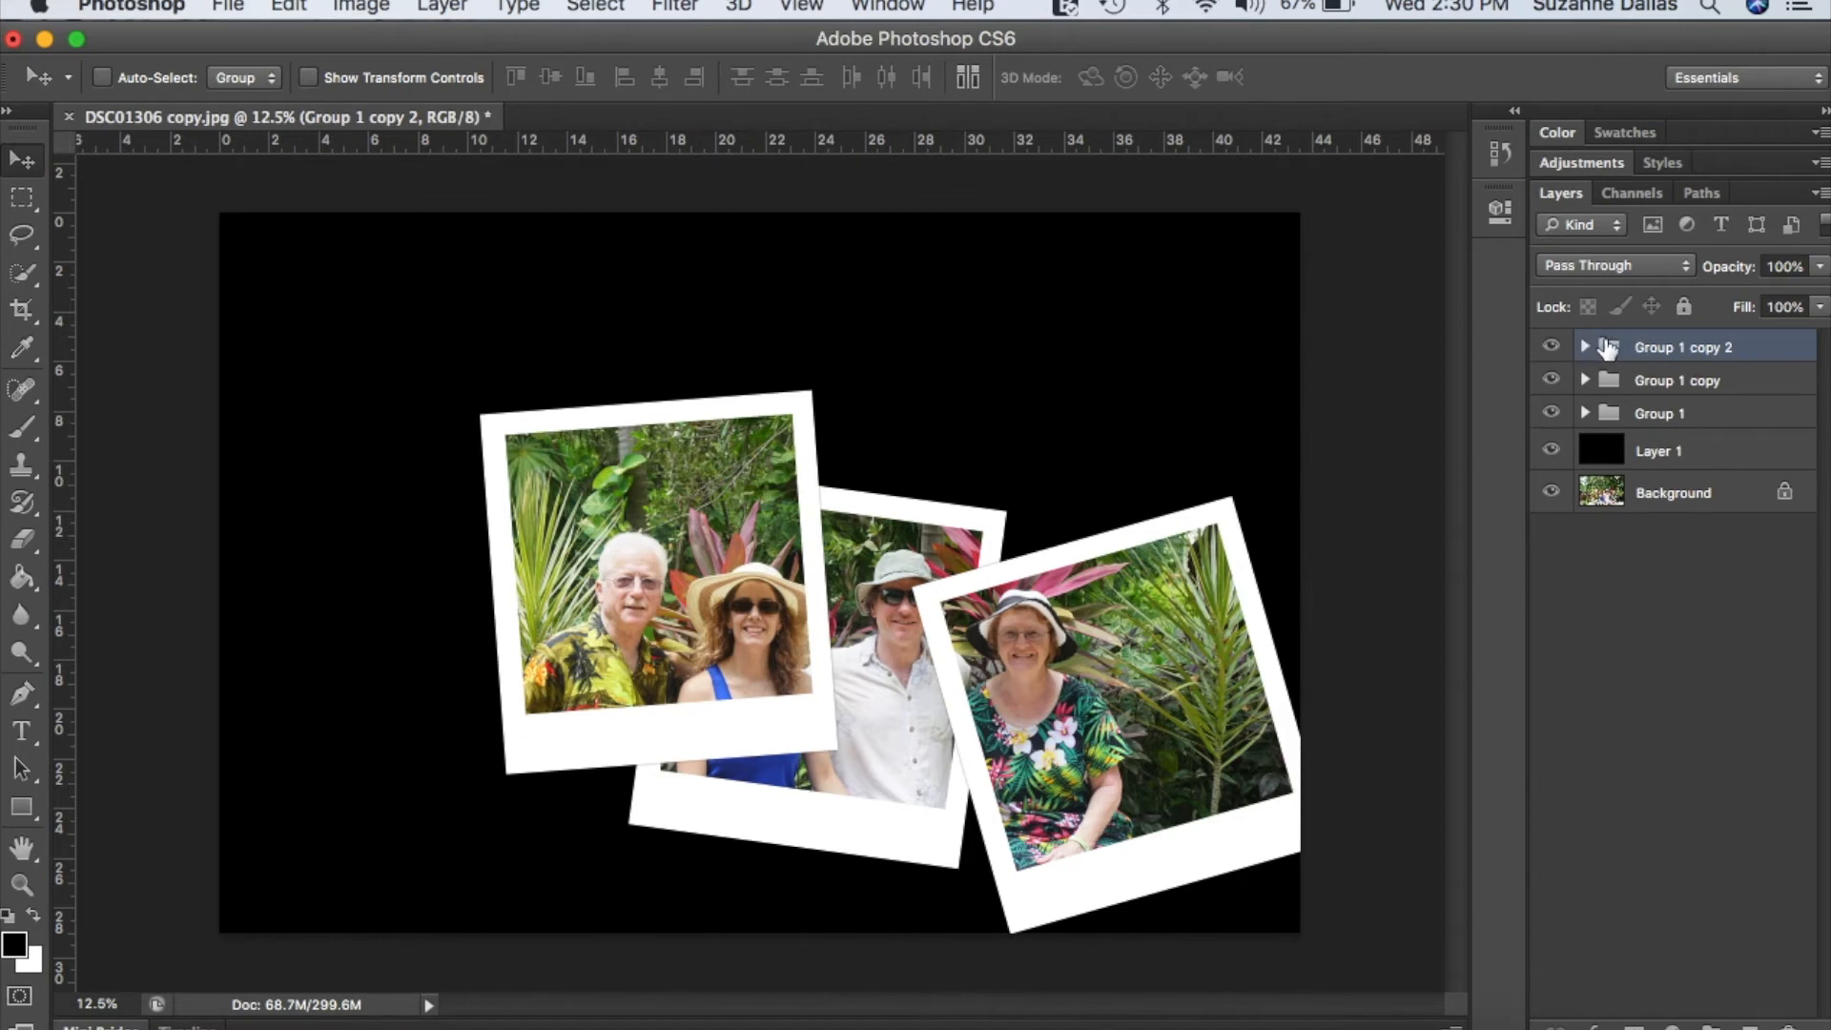
{"action": "right_click", "coordinate": [1609, 349]}
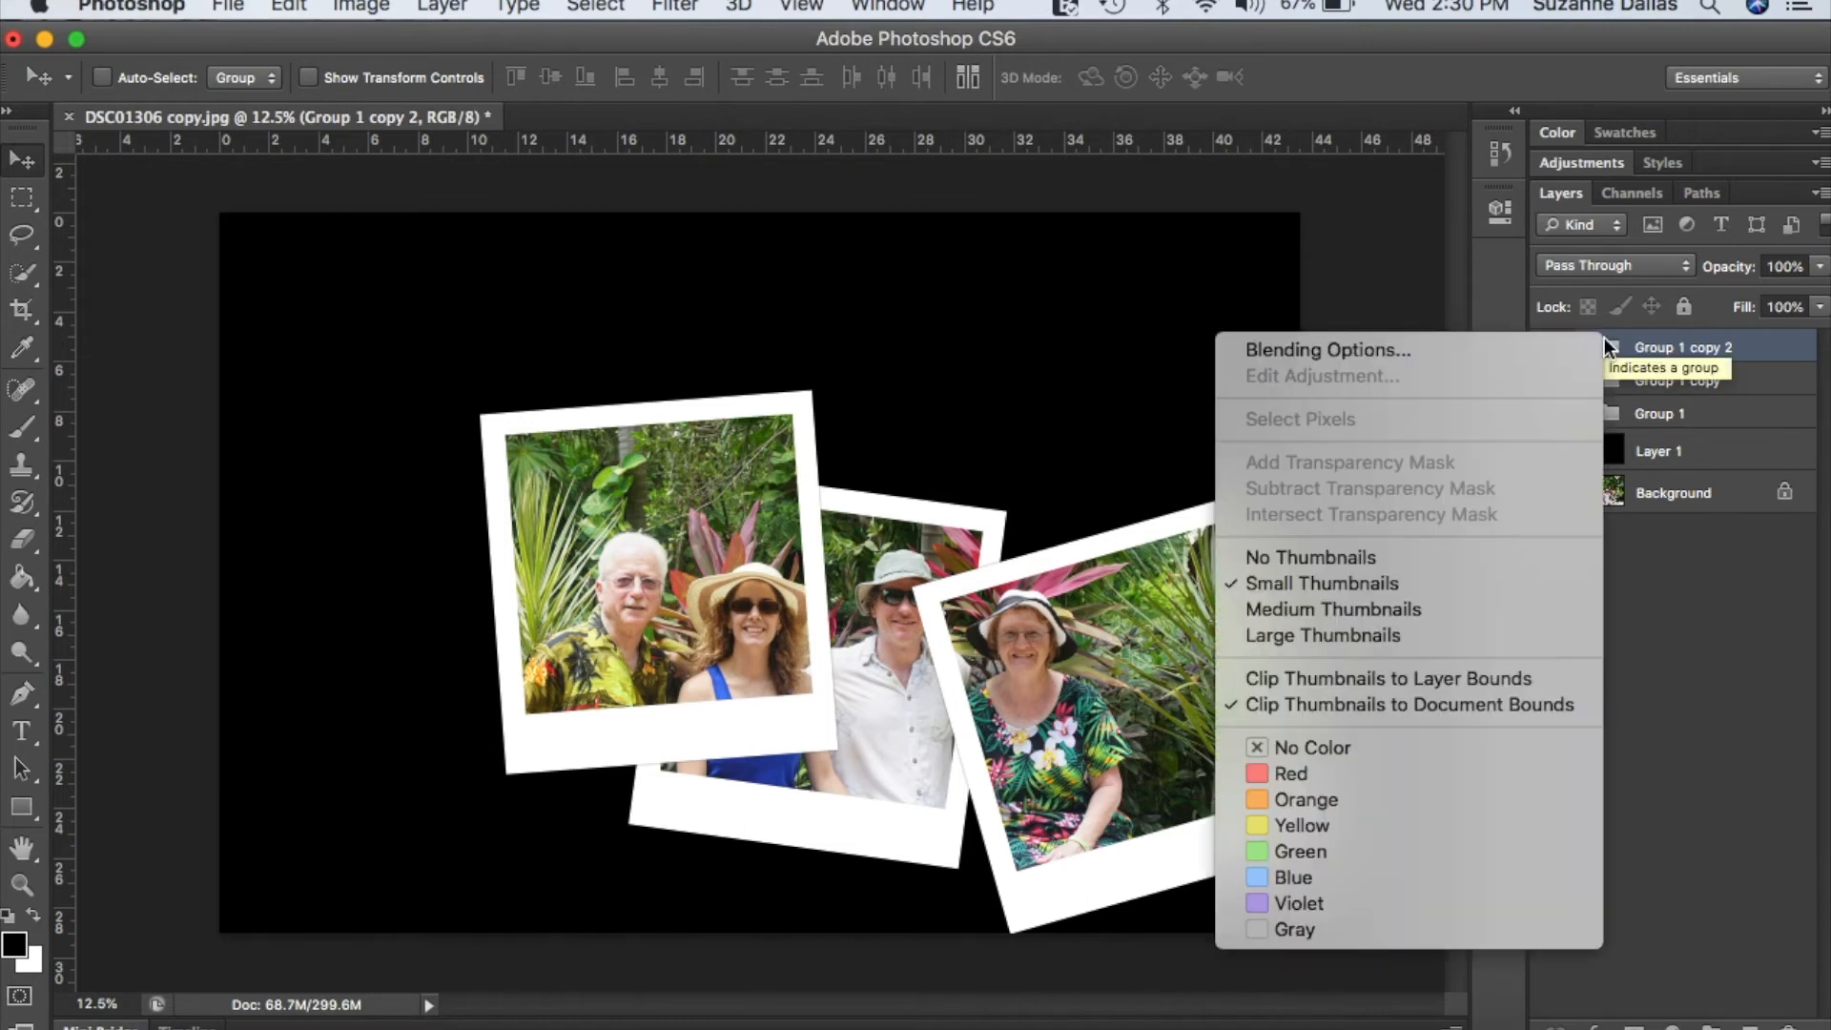
{"action": "right_click", "coordinate": [1681, 351]}
{"action": "left_click", "coordinate": [1566, 412]}
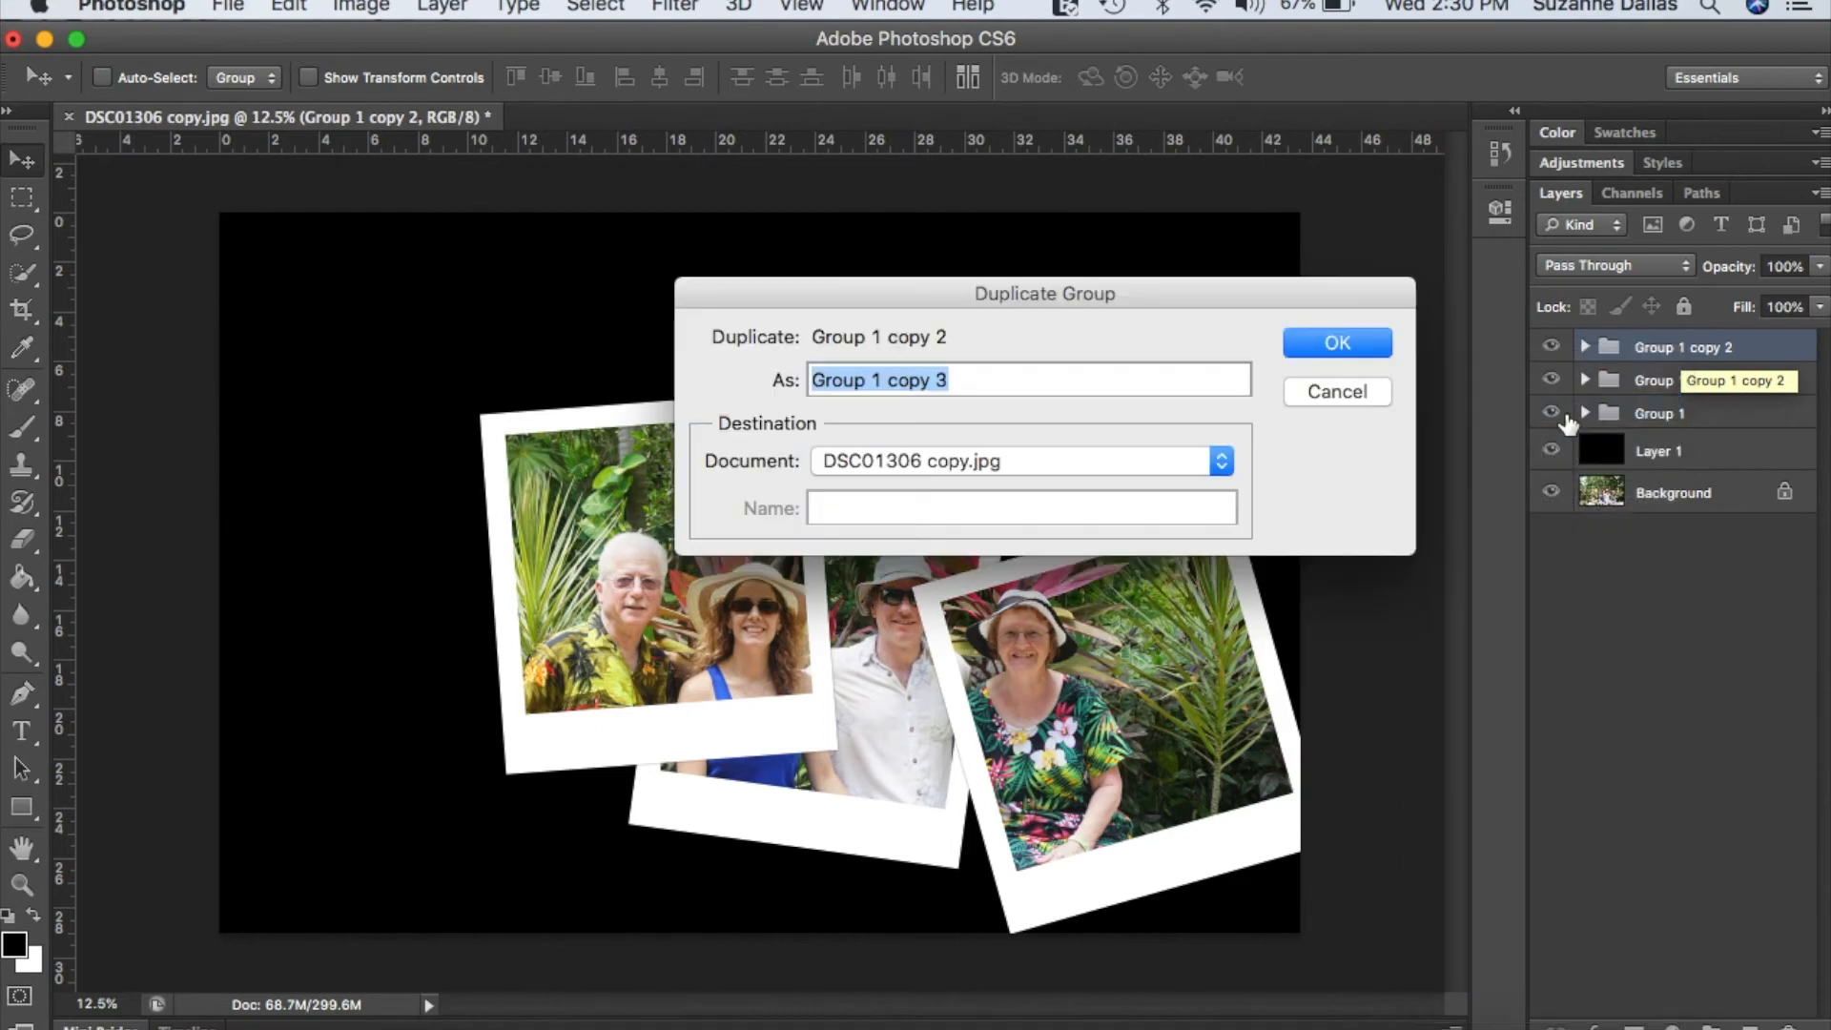
{"action": "left_click", "coordinate": [1330, 347]}
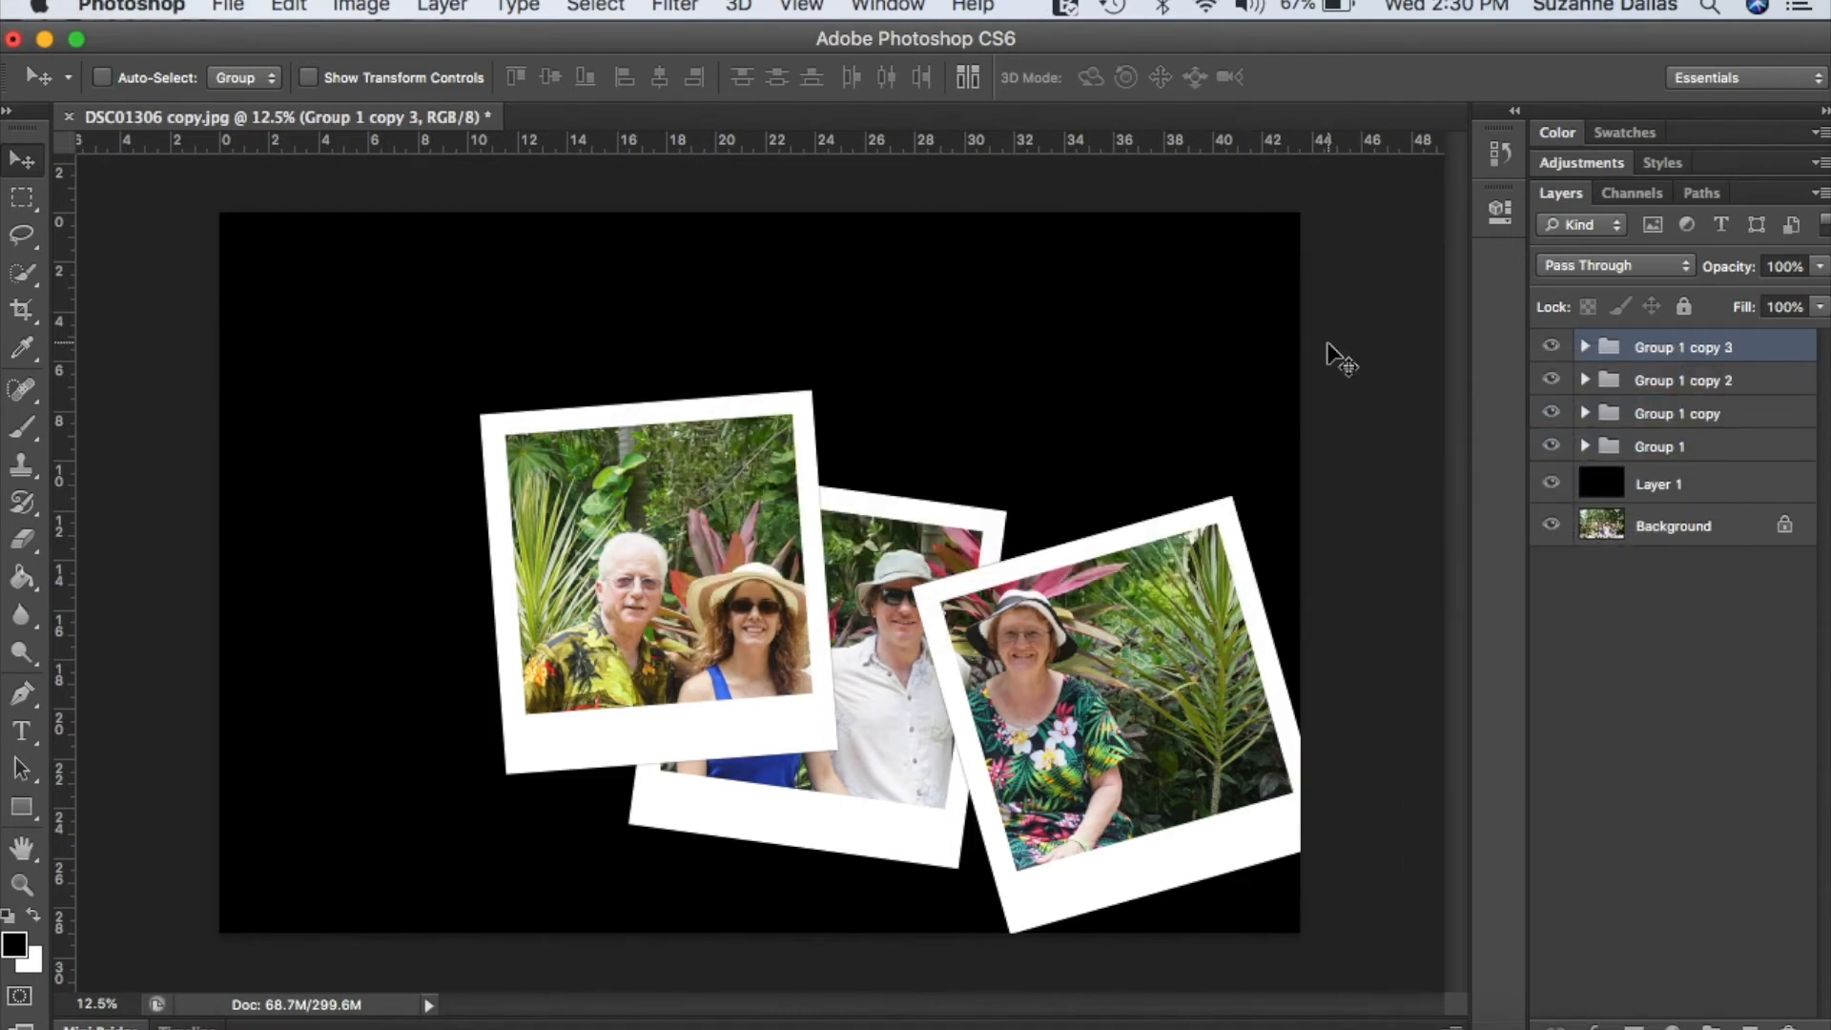
Move the newest group's Layer 2 and Border down and left so the fourth snapshot frames the seated woman's blue top and legs.
{"action": "left_click", "coordinate": [1586, 347]}
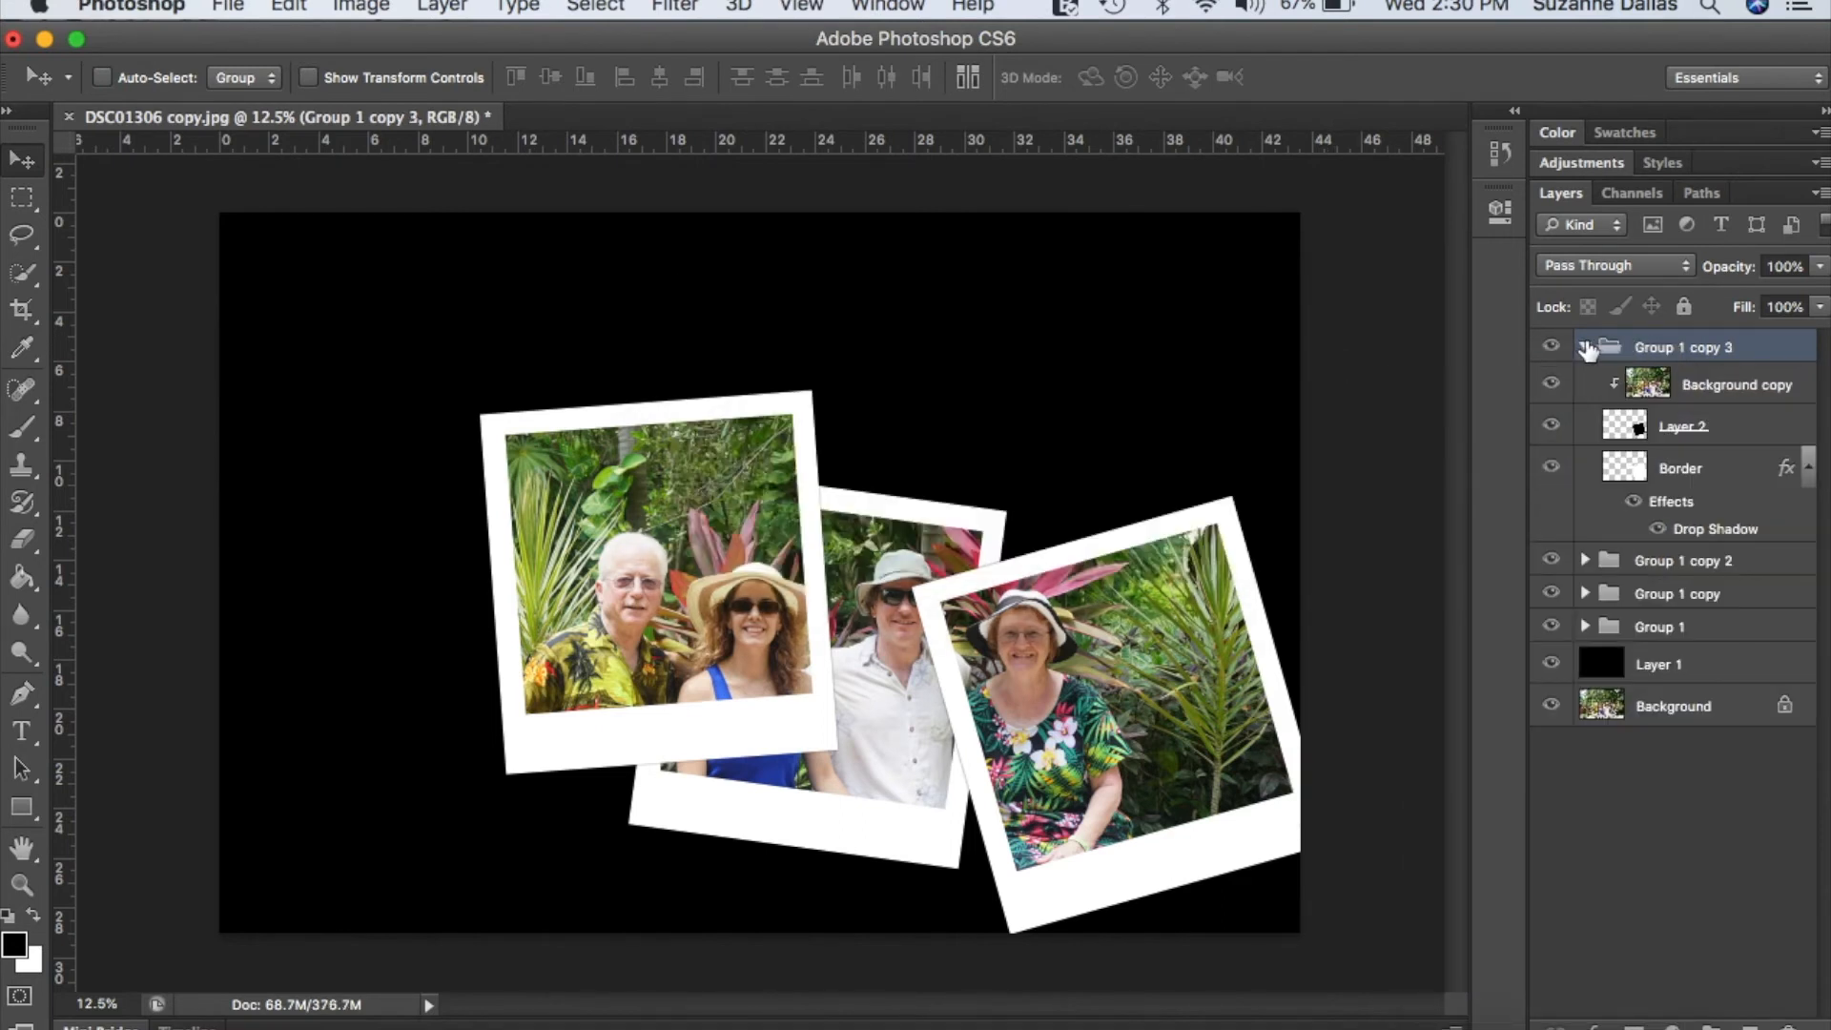
{"action": "left_click", "coordinate": [1760, 432]}
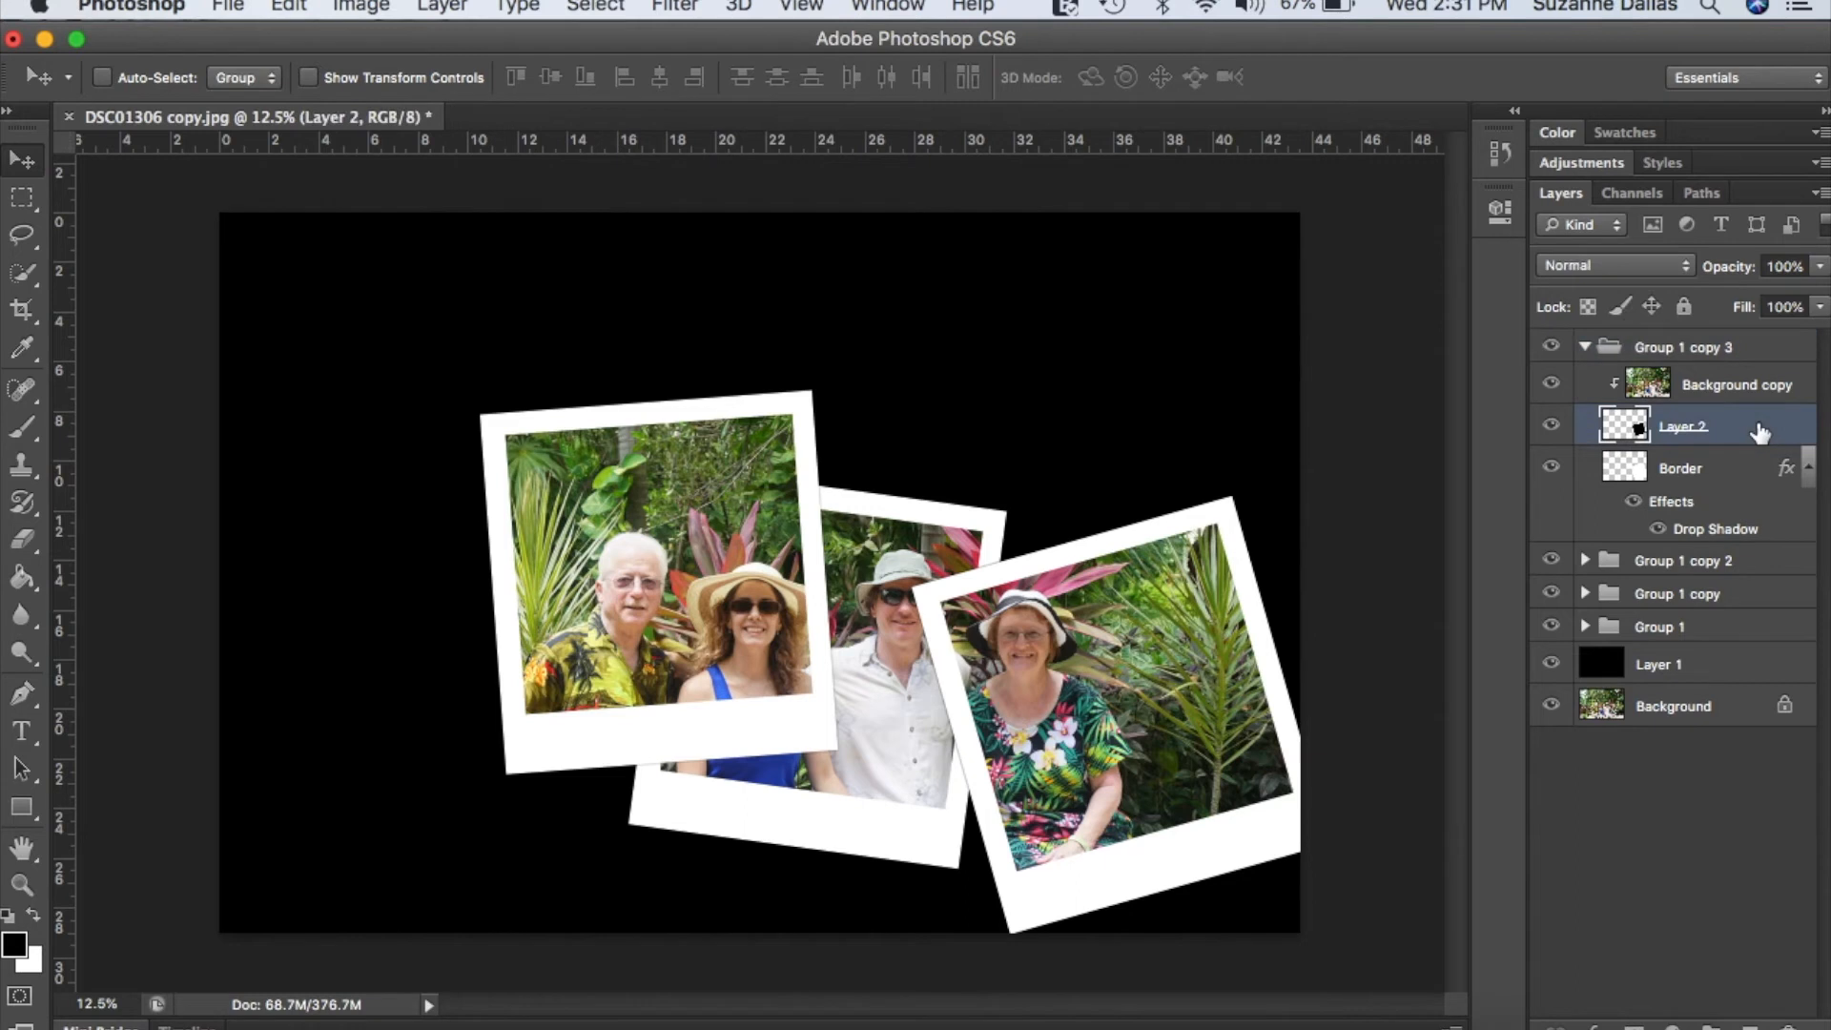
{"action": "left_click", "coordinate": [1730, 485], "text": "shift"}
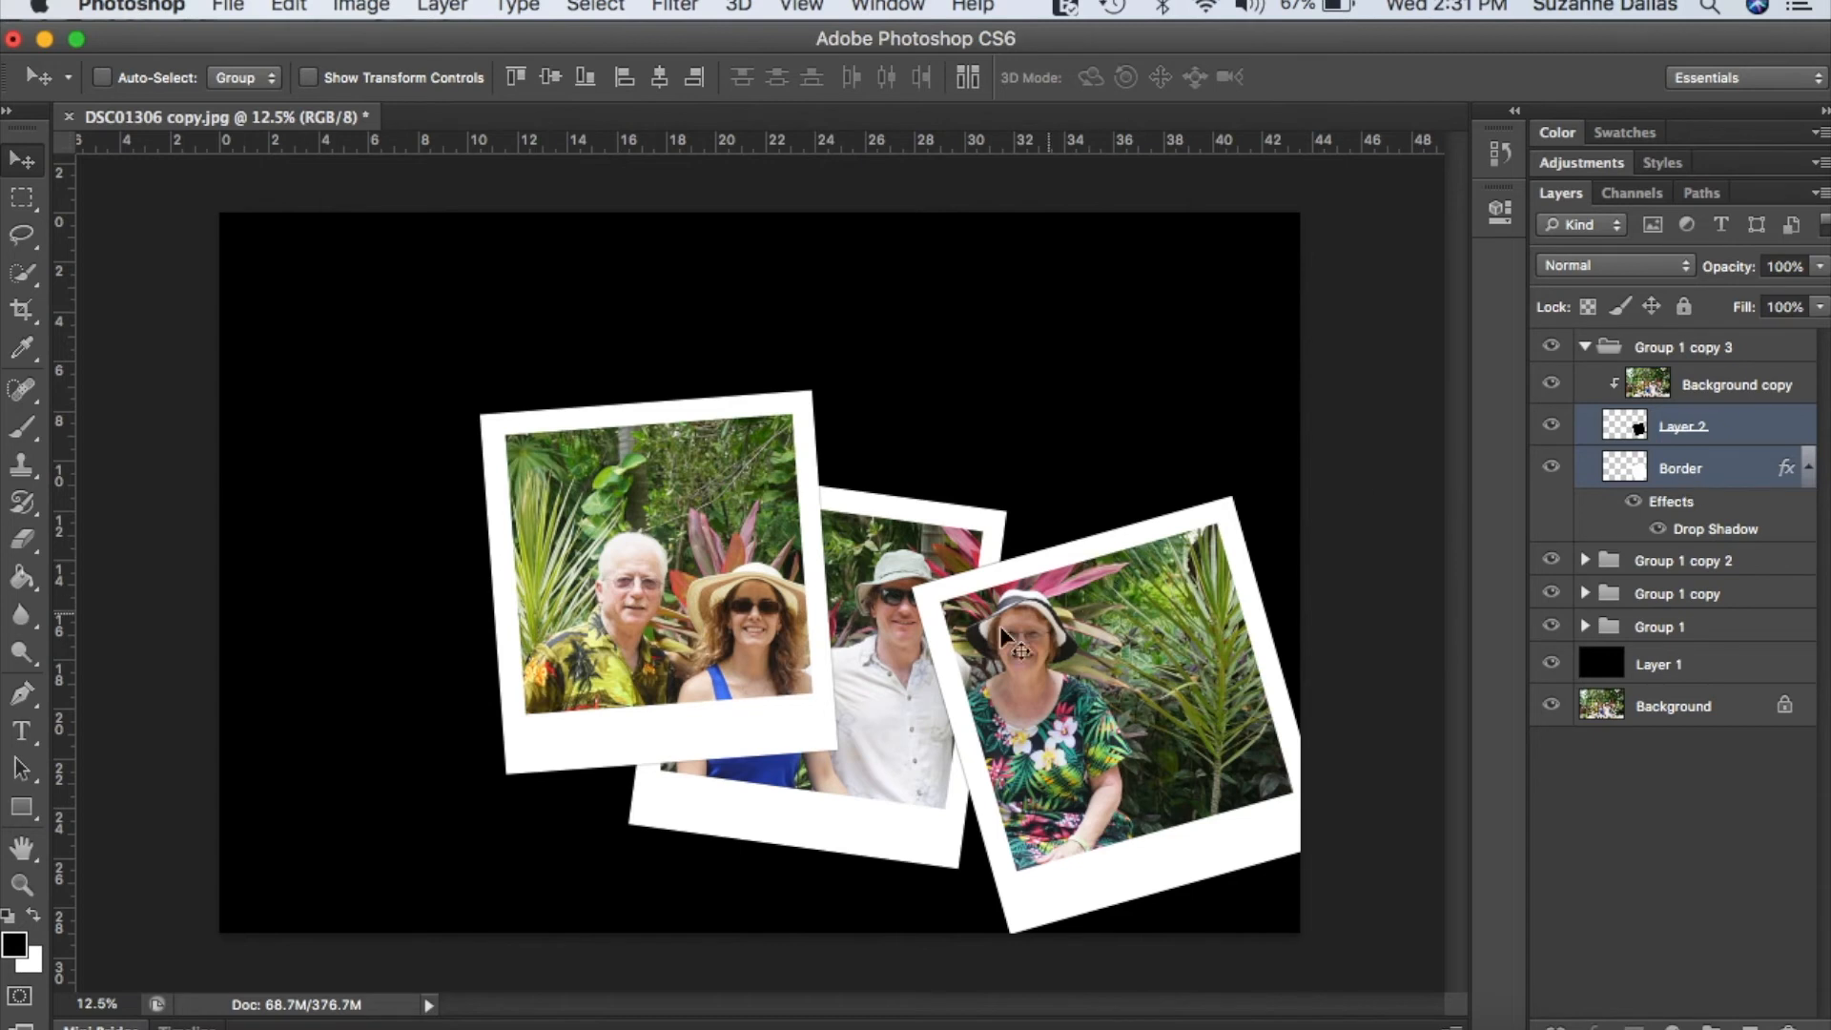
{"action": "left_click_drag", "start_coordinate": [1027, 654], "coordinate": [656, 810]}
Rotate the fourth snapshot's Layer 2 and Border together about 76.3° clockwise.
{"action": "key", "text": "ctrl+t"}
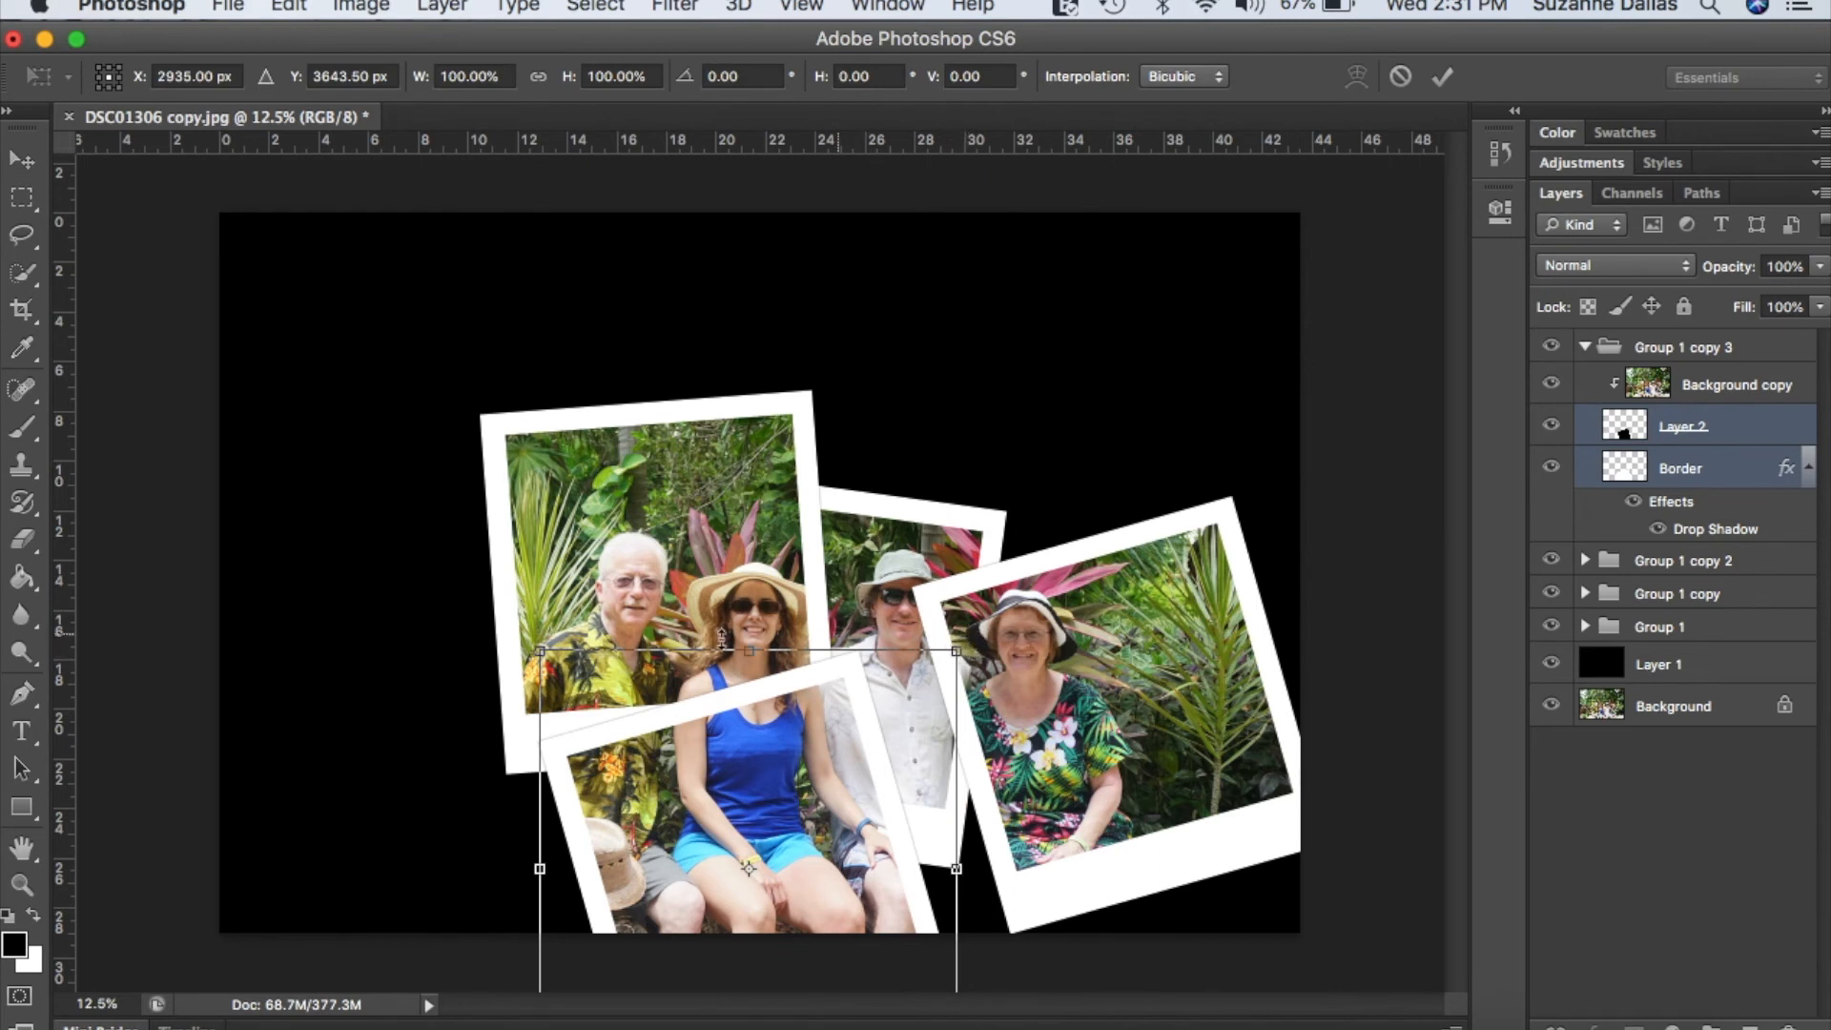
{"action": "left_click_drag", "start_coordinate": [520, 645], "coordinate": [835, 727]}
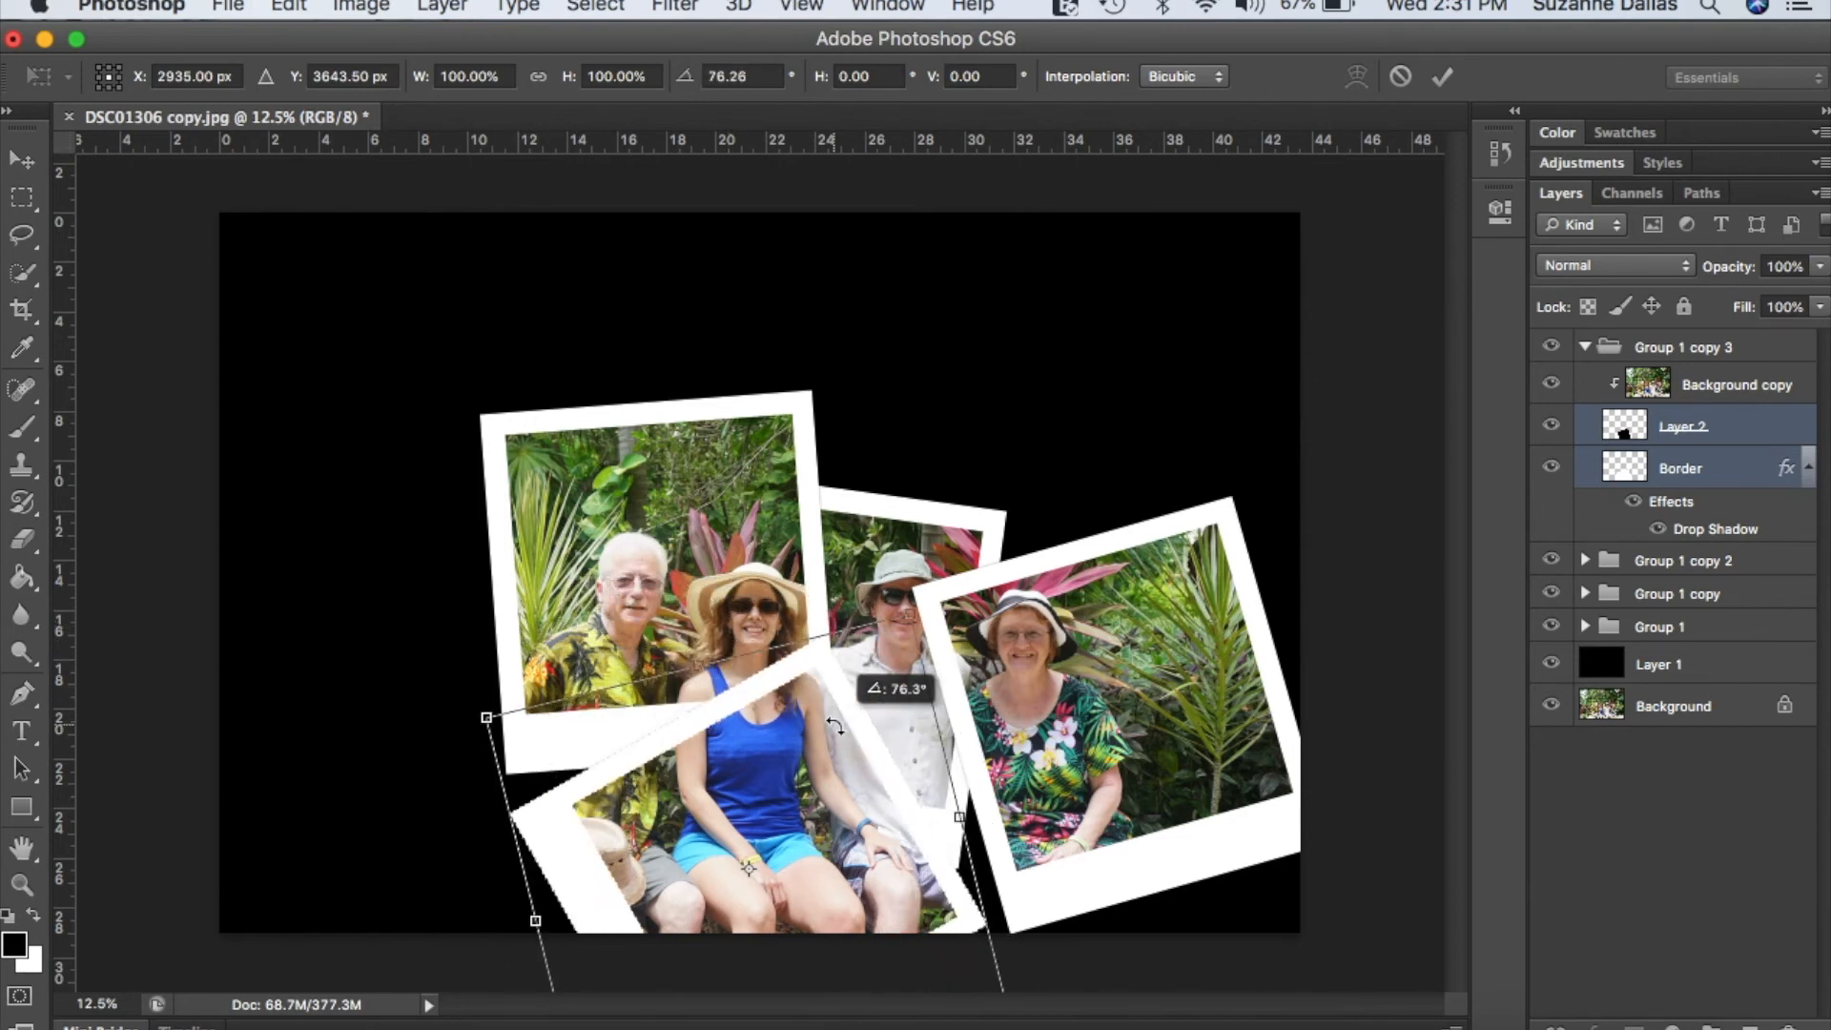
{"action": "left_click_drag", "start_coordinate": [834, 727], "coordinate": [834, 727]}
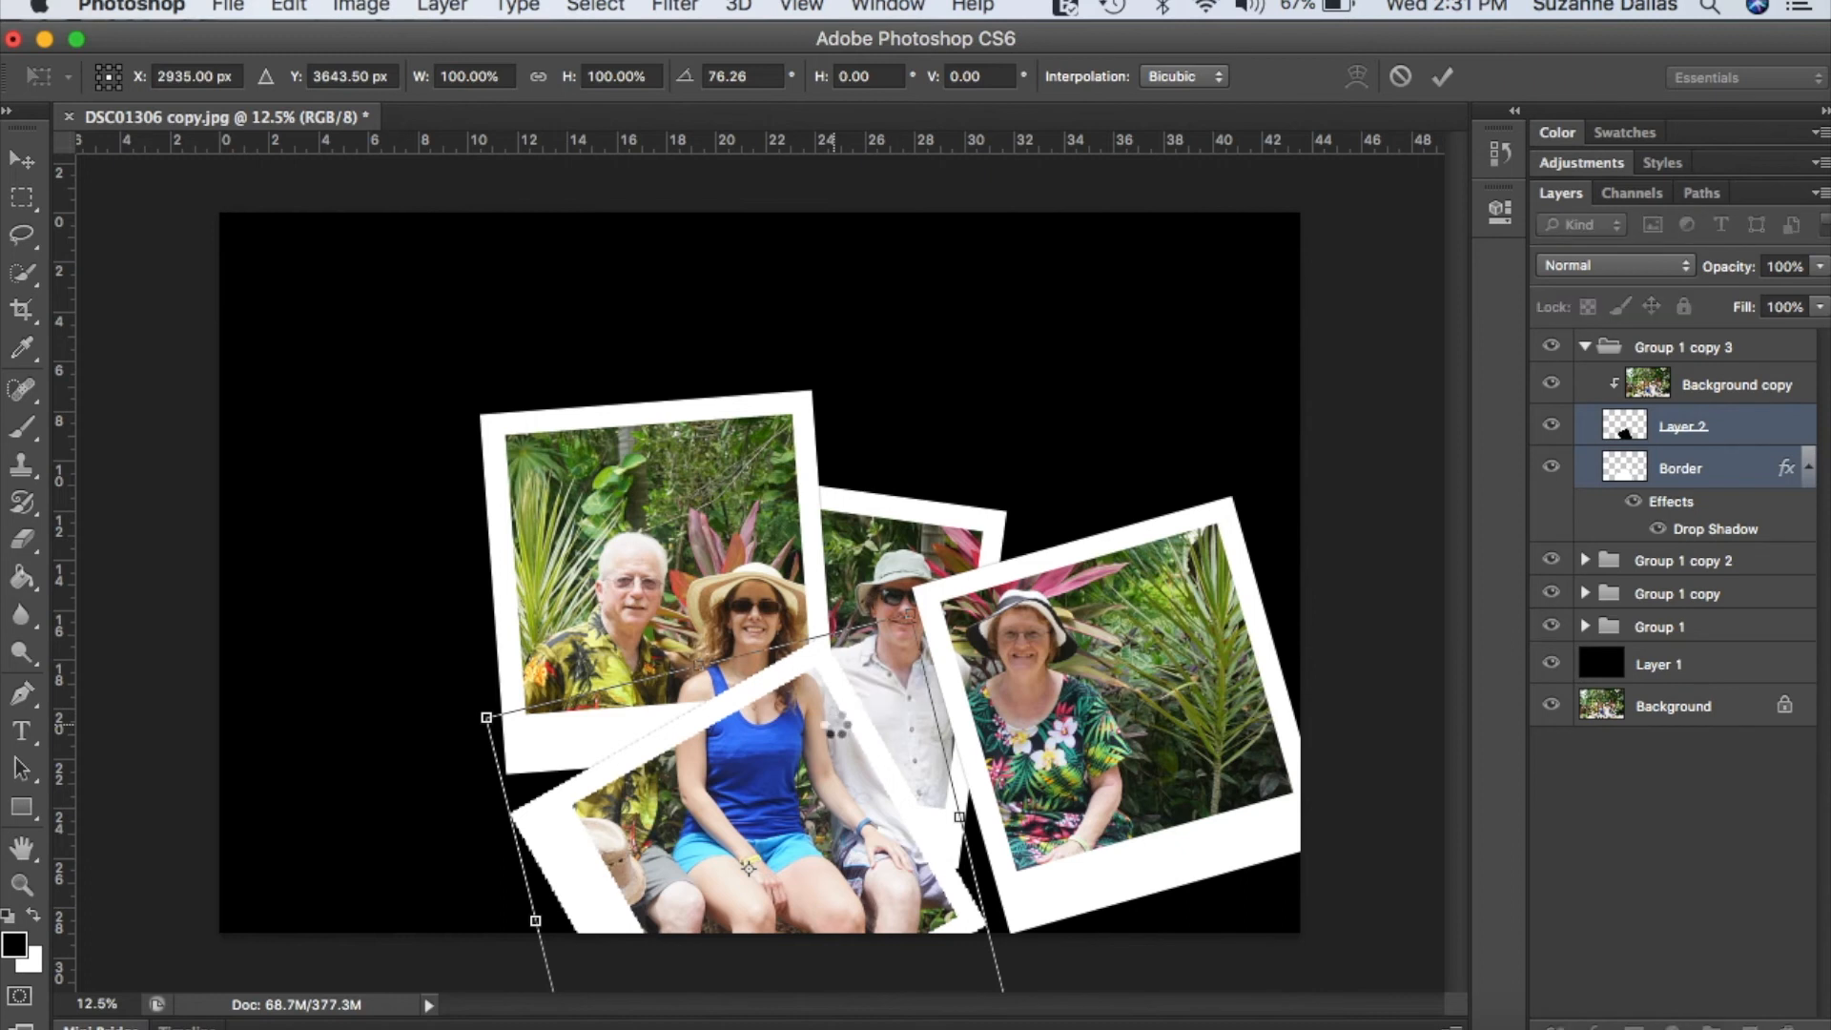
{"action": "key", "text": "Return"}
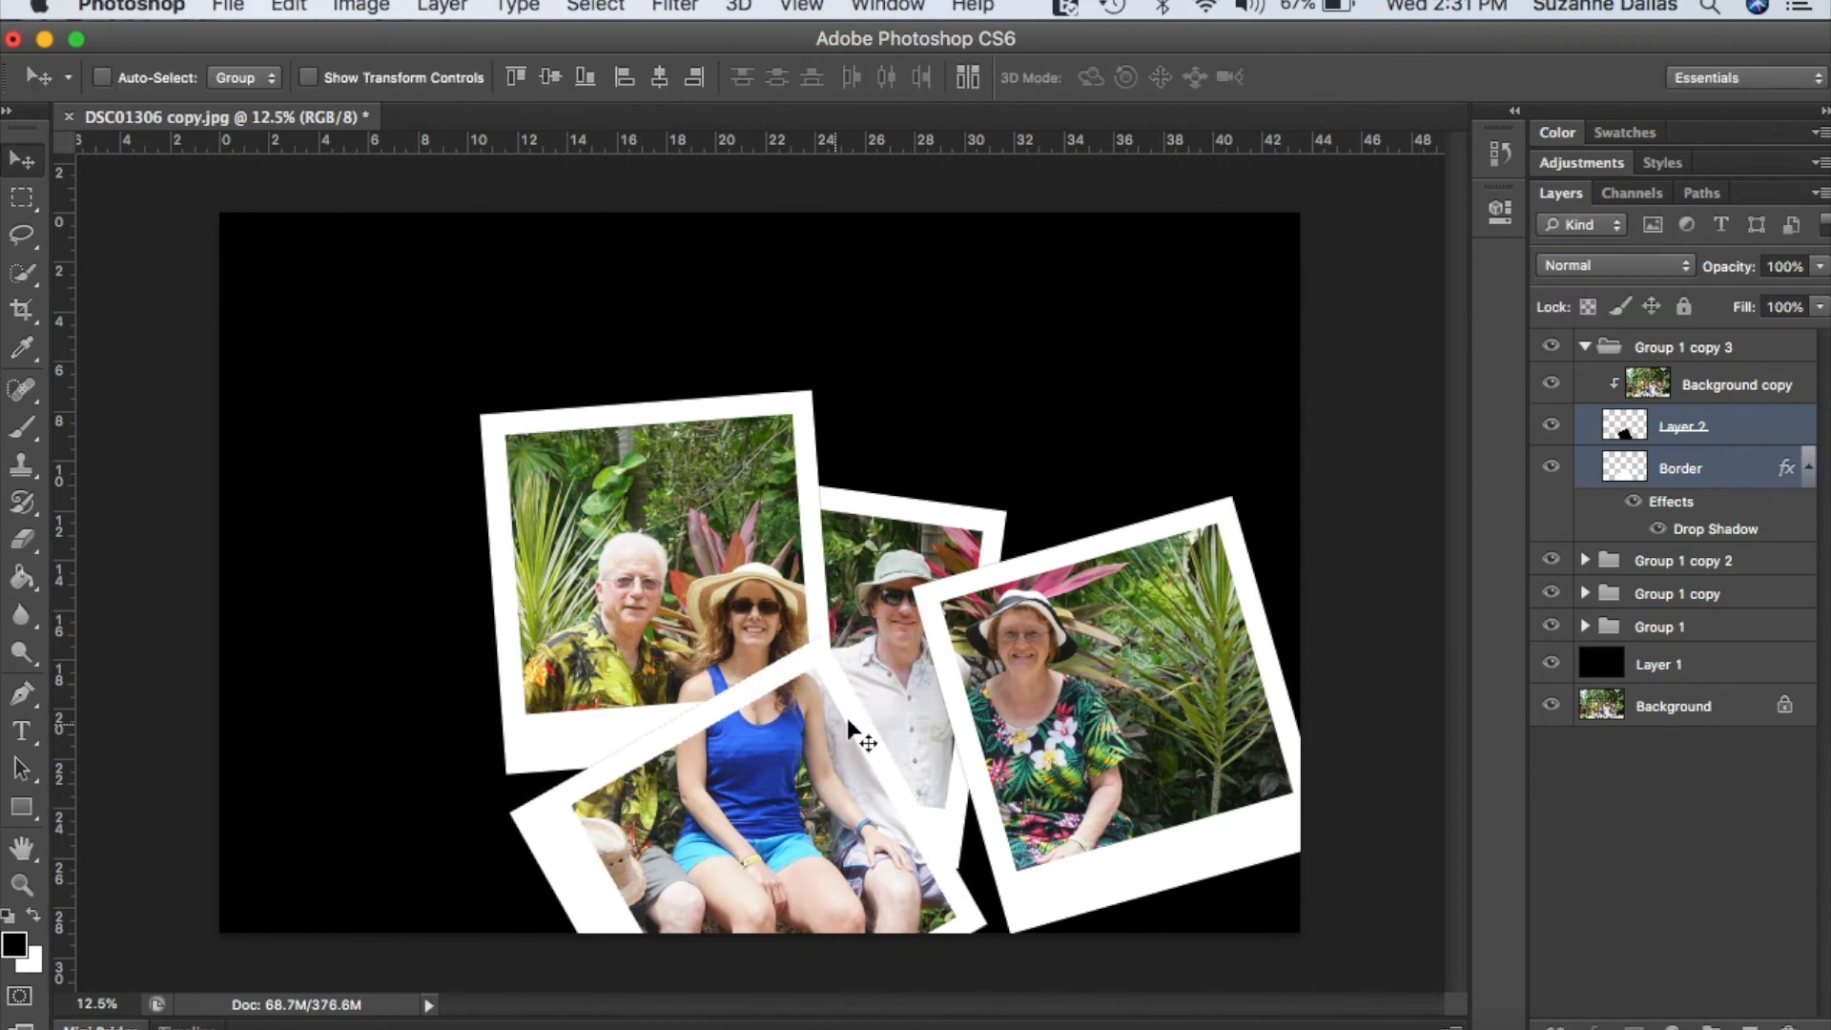
Collapse Group 1 copy 3 and duplicate it within the same document under its default name.
{"action": "left_click", "coordinate": [1584, 349]}
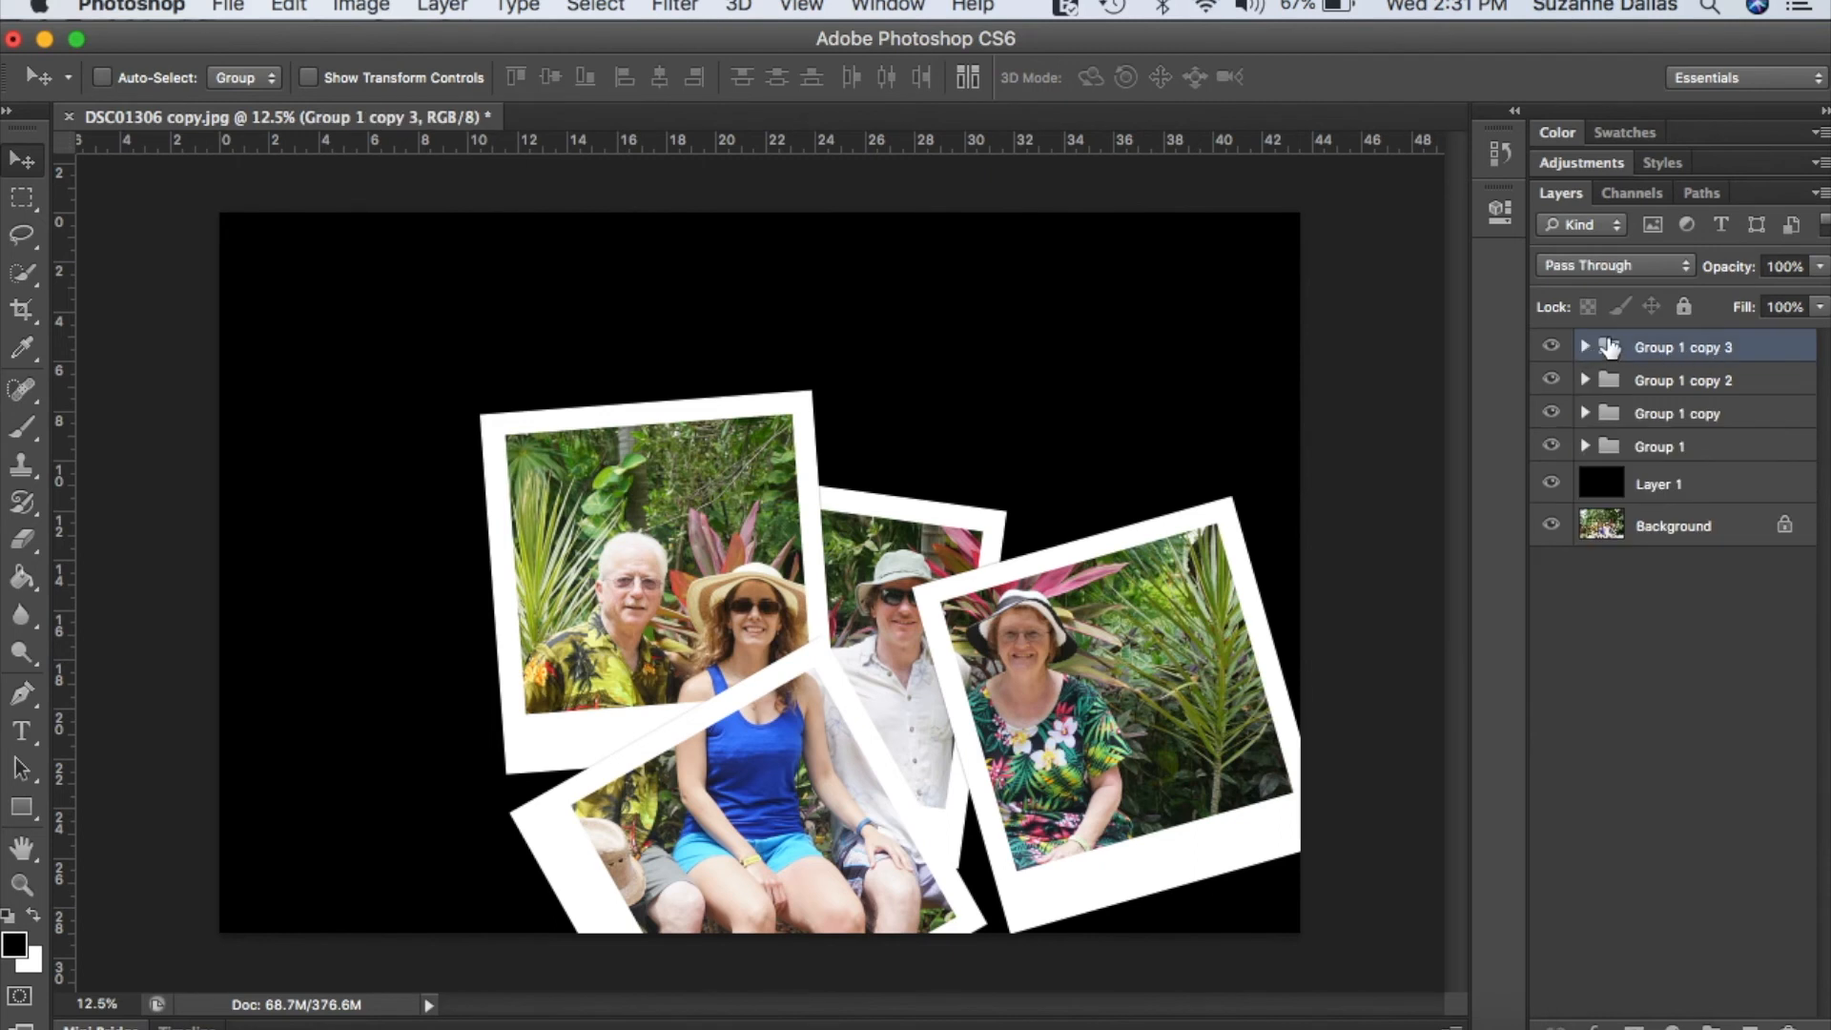
{"action": "right_click", "coordinate": [1608, 345]}
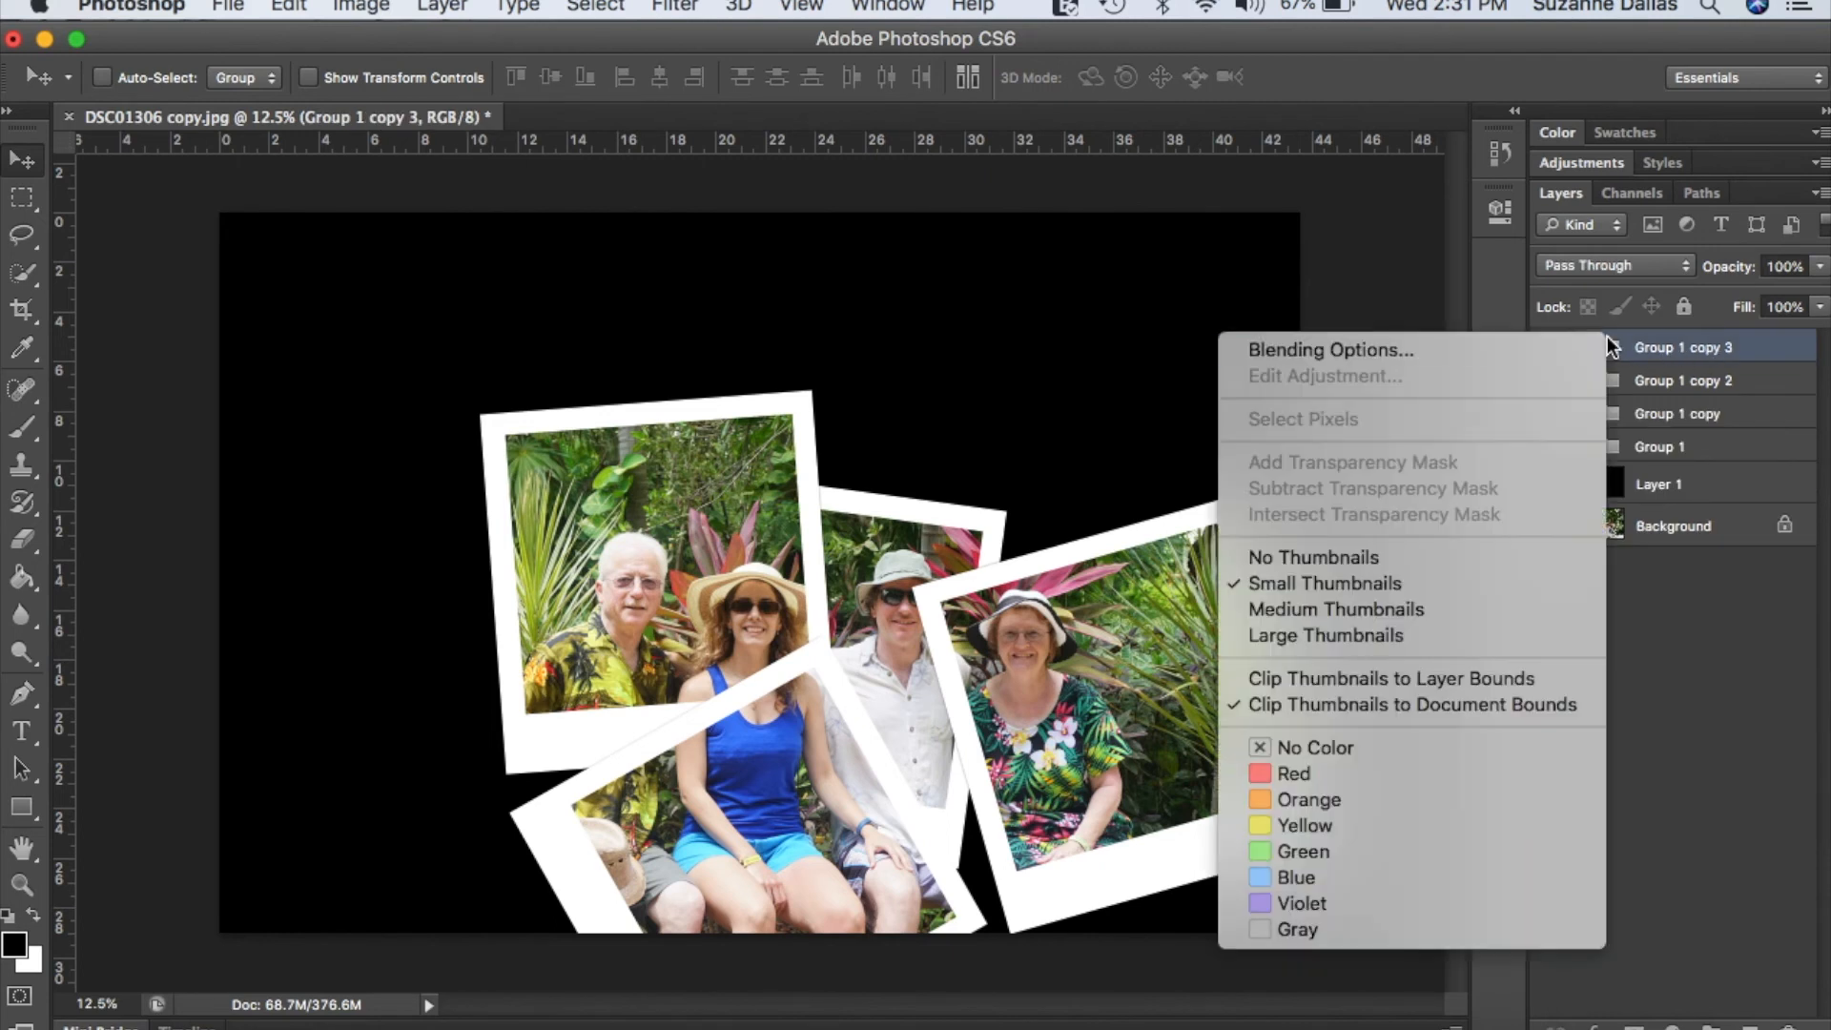
{"action": "right_click", "coordinate": [1745, 346]}
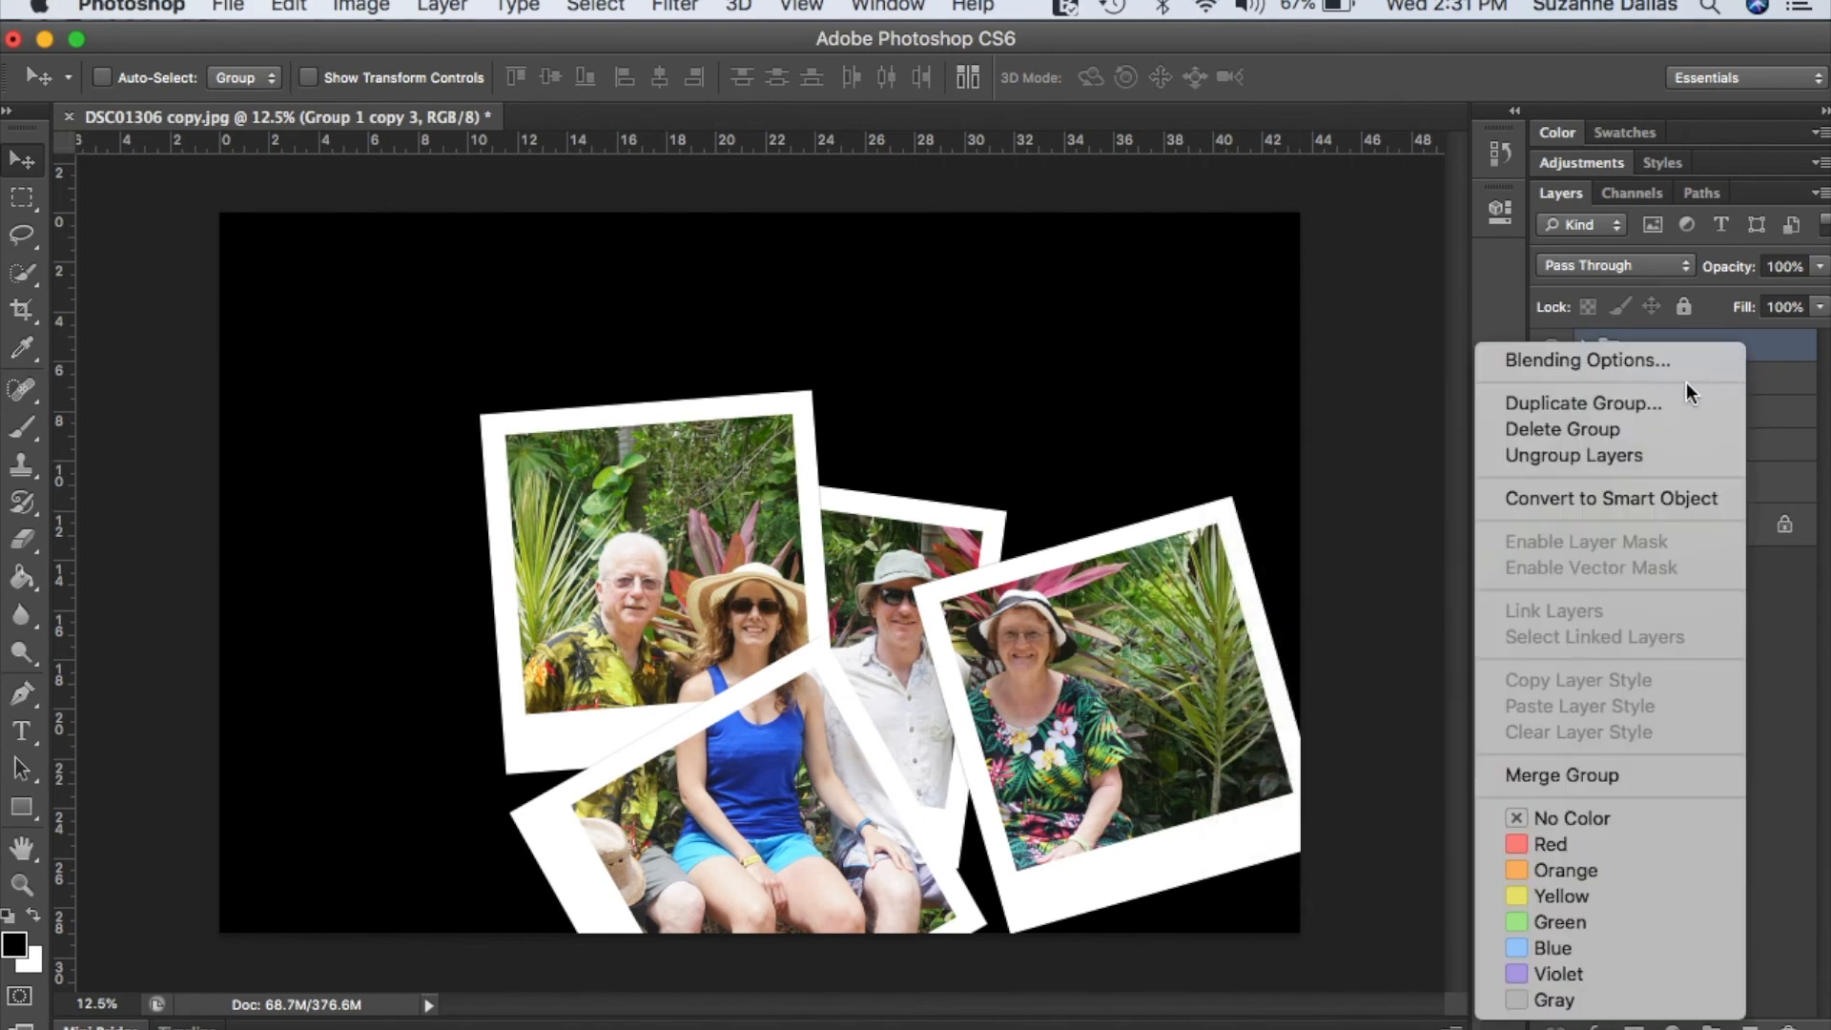
{"action": "left_click", "coordinate": [1594, 400]}
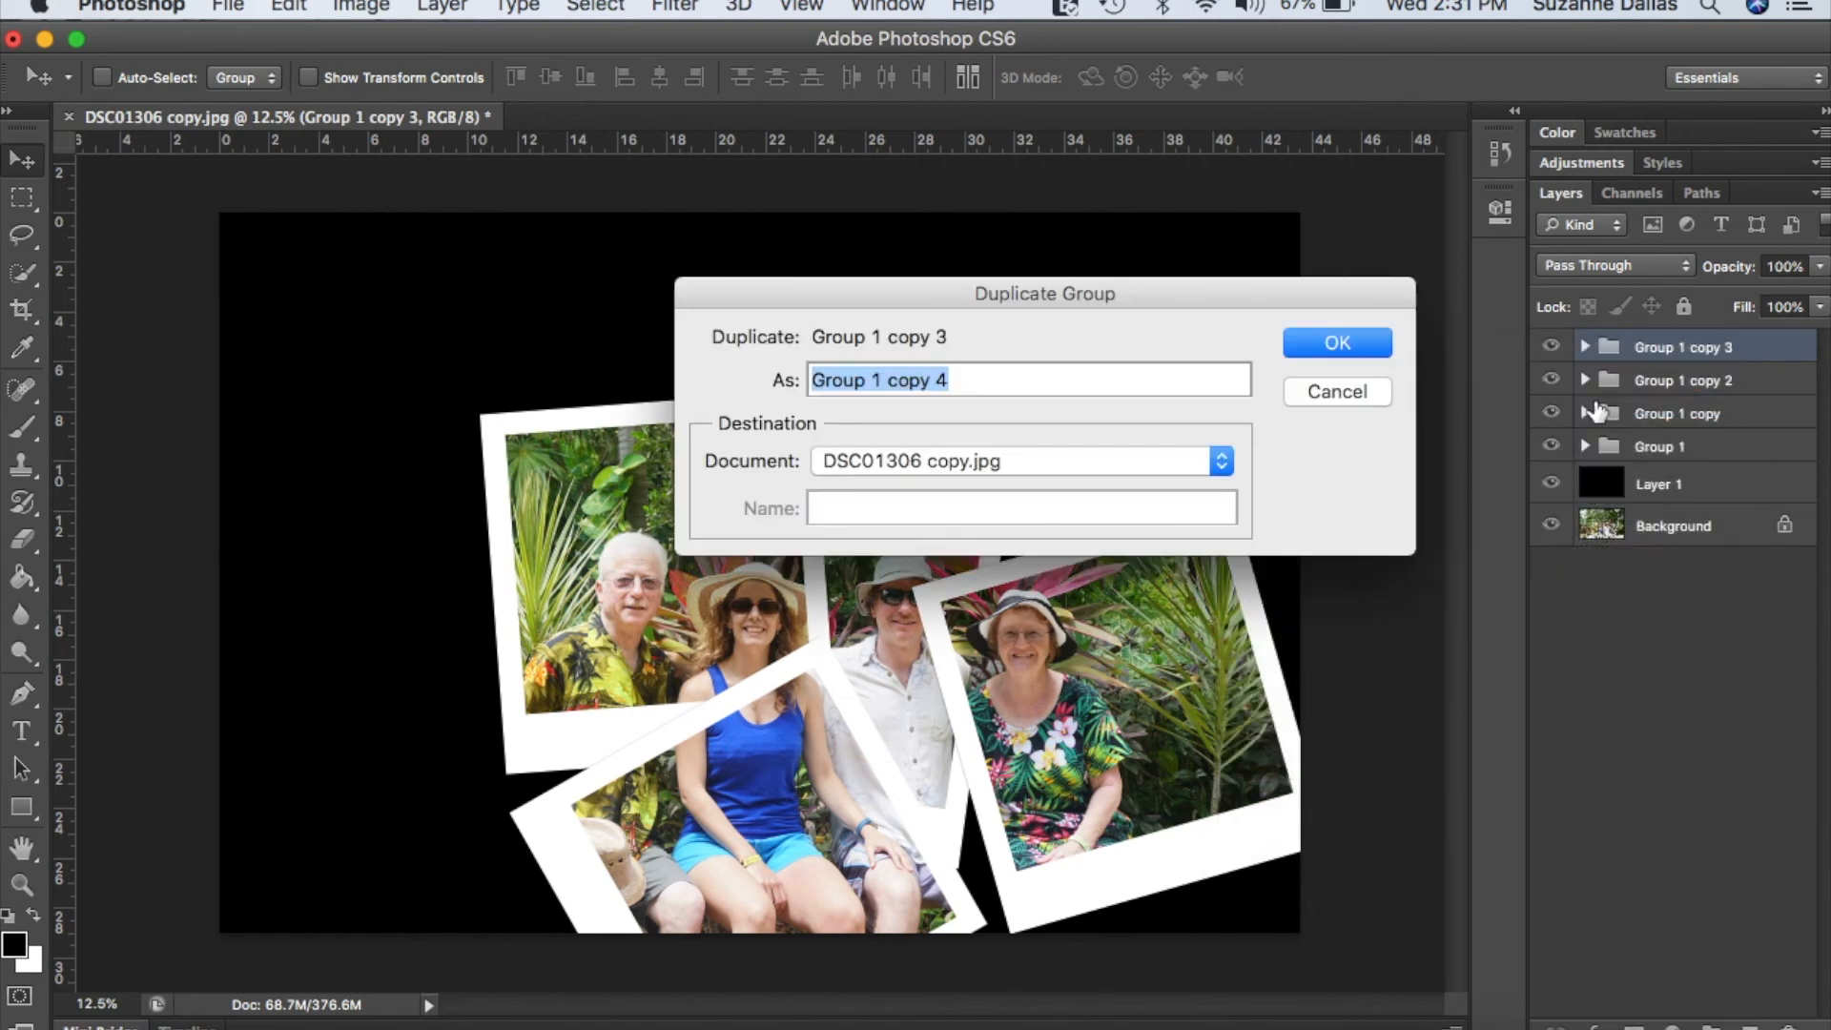
{"action": "left_click", "coordinate": [1342, 346]}
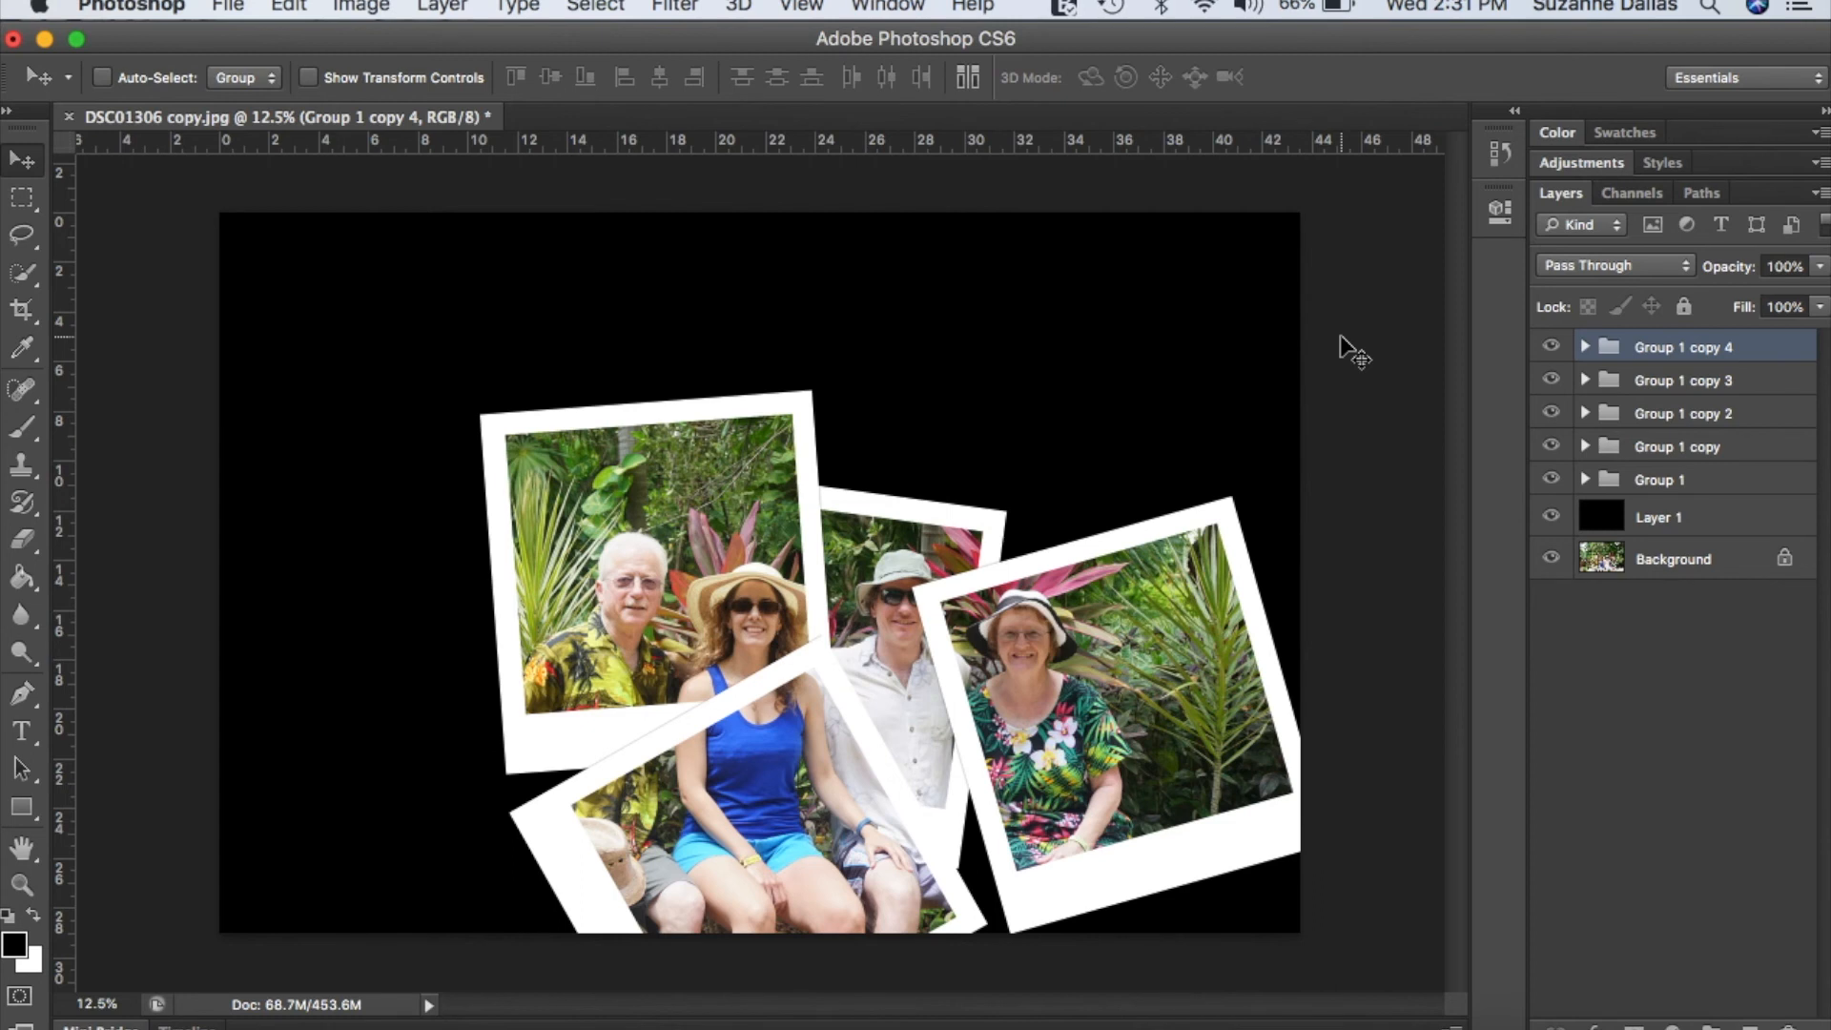
Move the newest group's Layer 2 and Border up and right so the fifth snapshot frames the foliage above the woman in the floral dress.
{"action": "left_click", "coordinate": [1585, 346]}
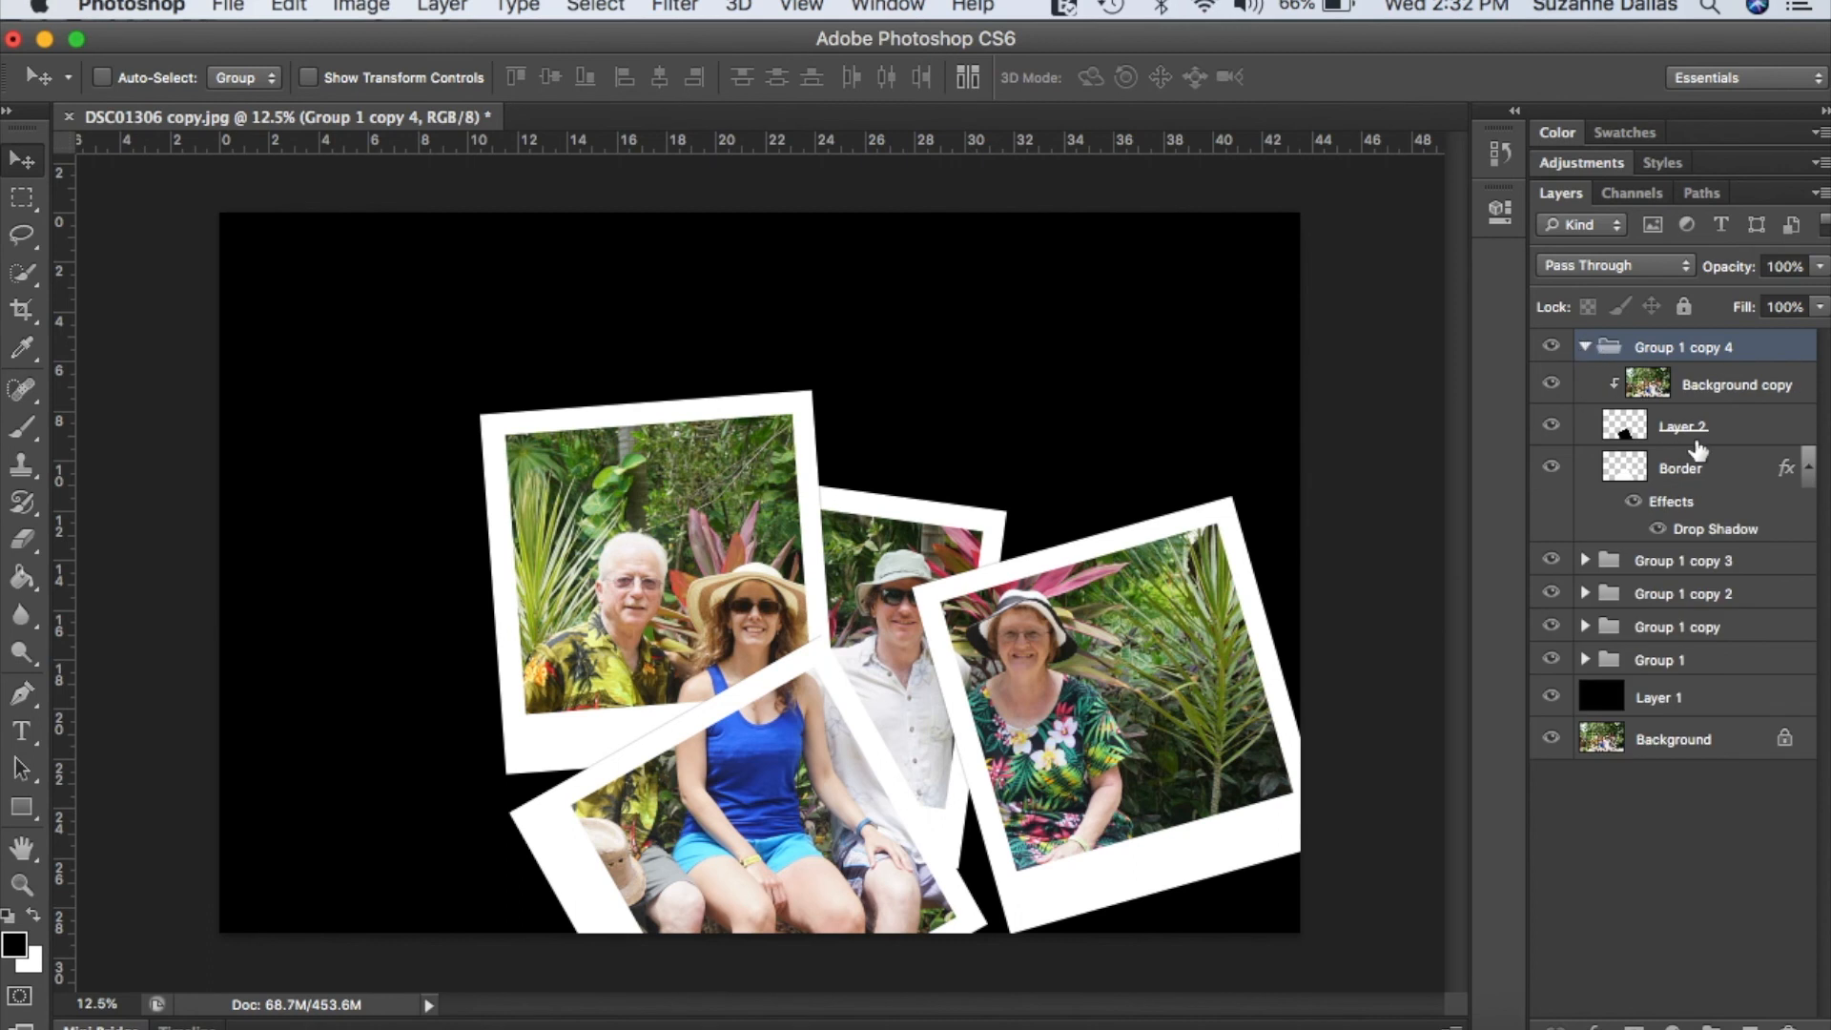
{"action": "left_click", "coordinate": [1766, 432]}
{"action": "left_click", "coordinate": [1709, 472], "text": "shift"}
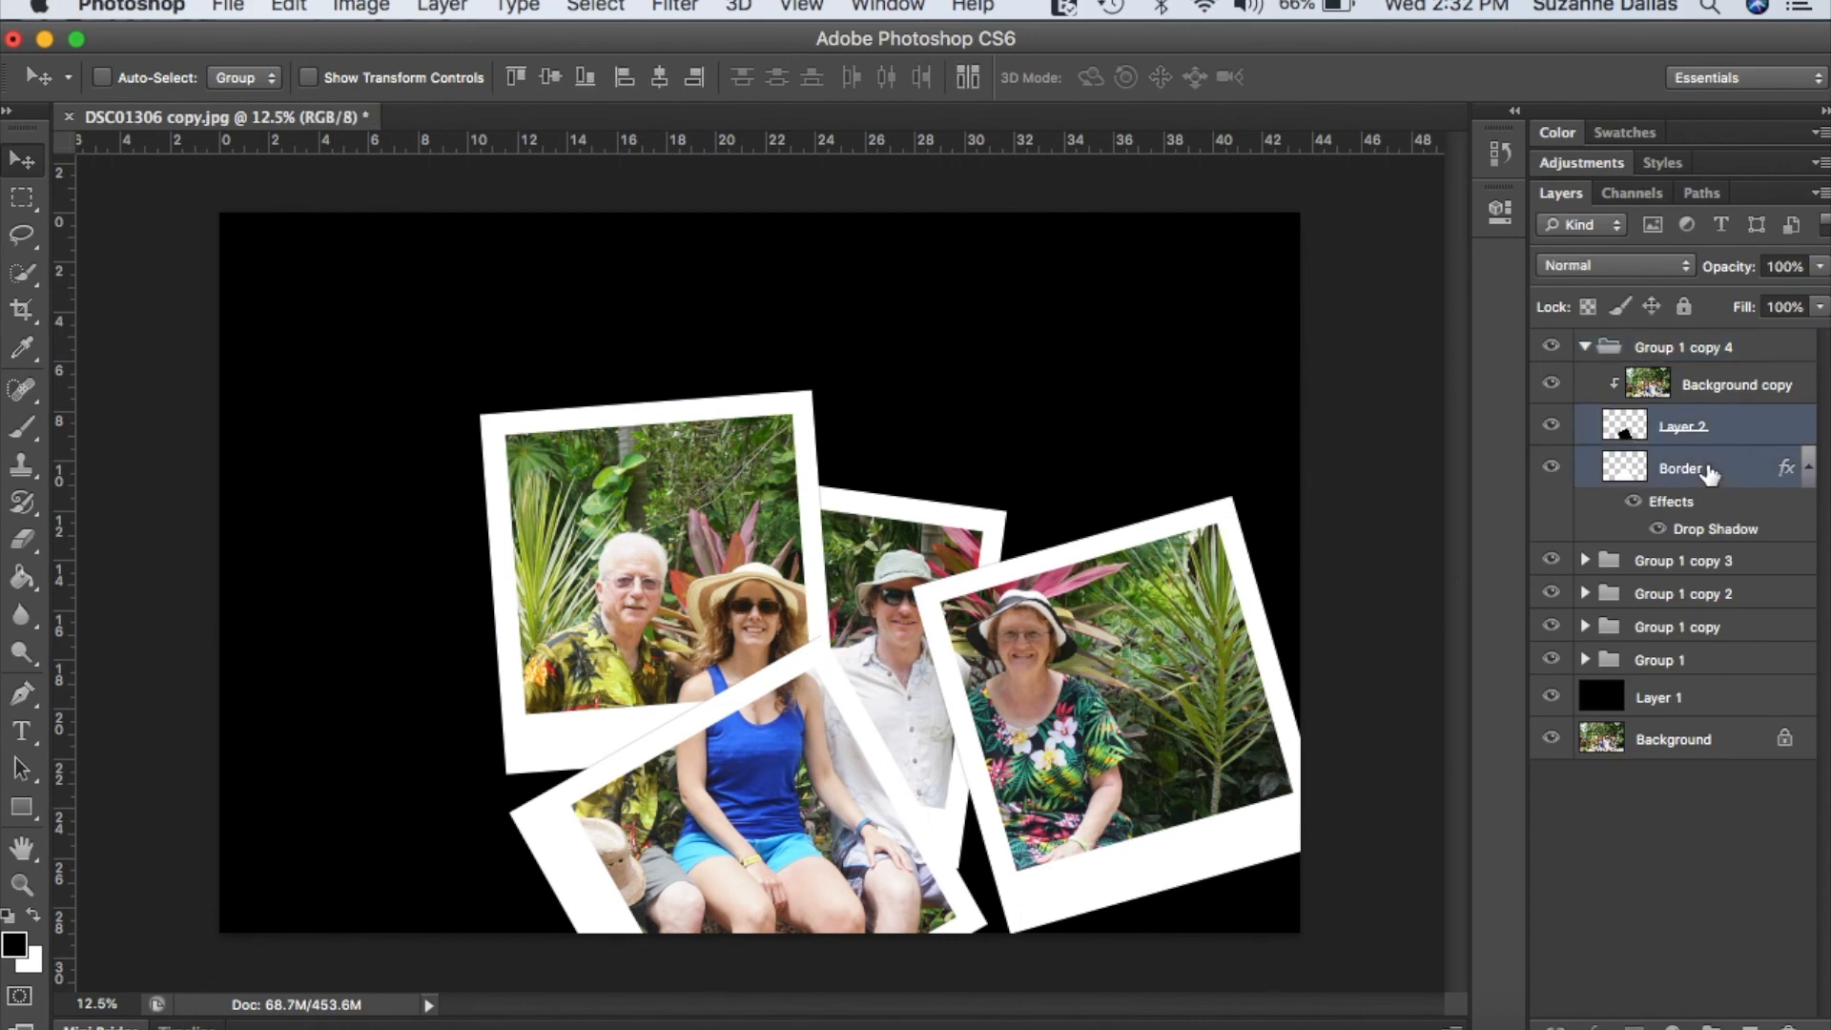
{"action": "left_click_drag", "start_coordinate": [868, 680], "coordinate": [1131, 440]}
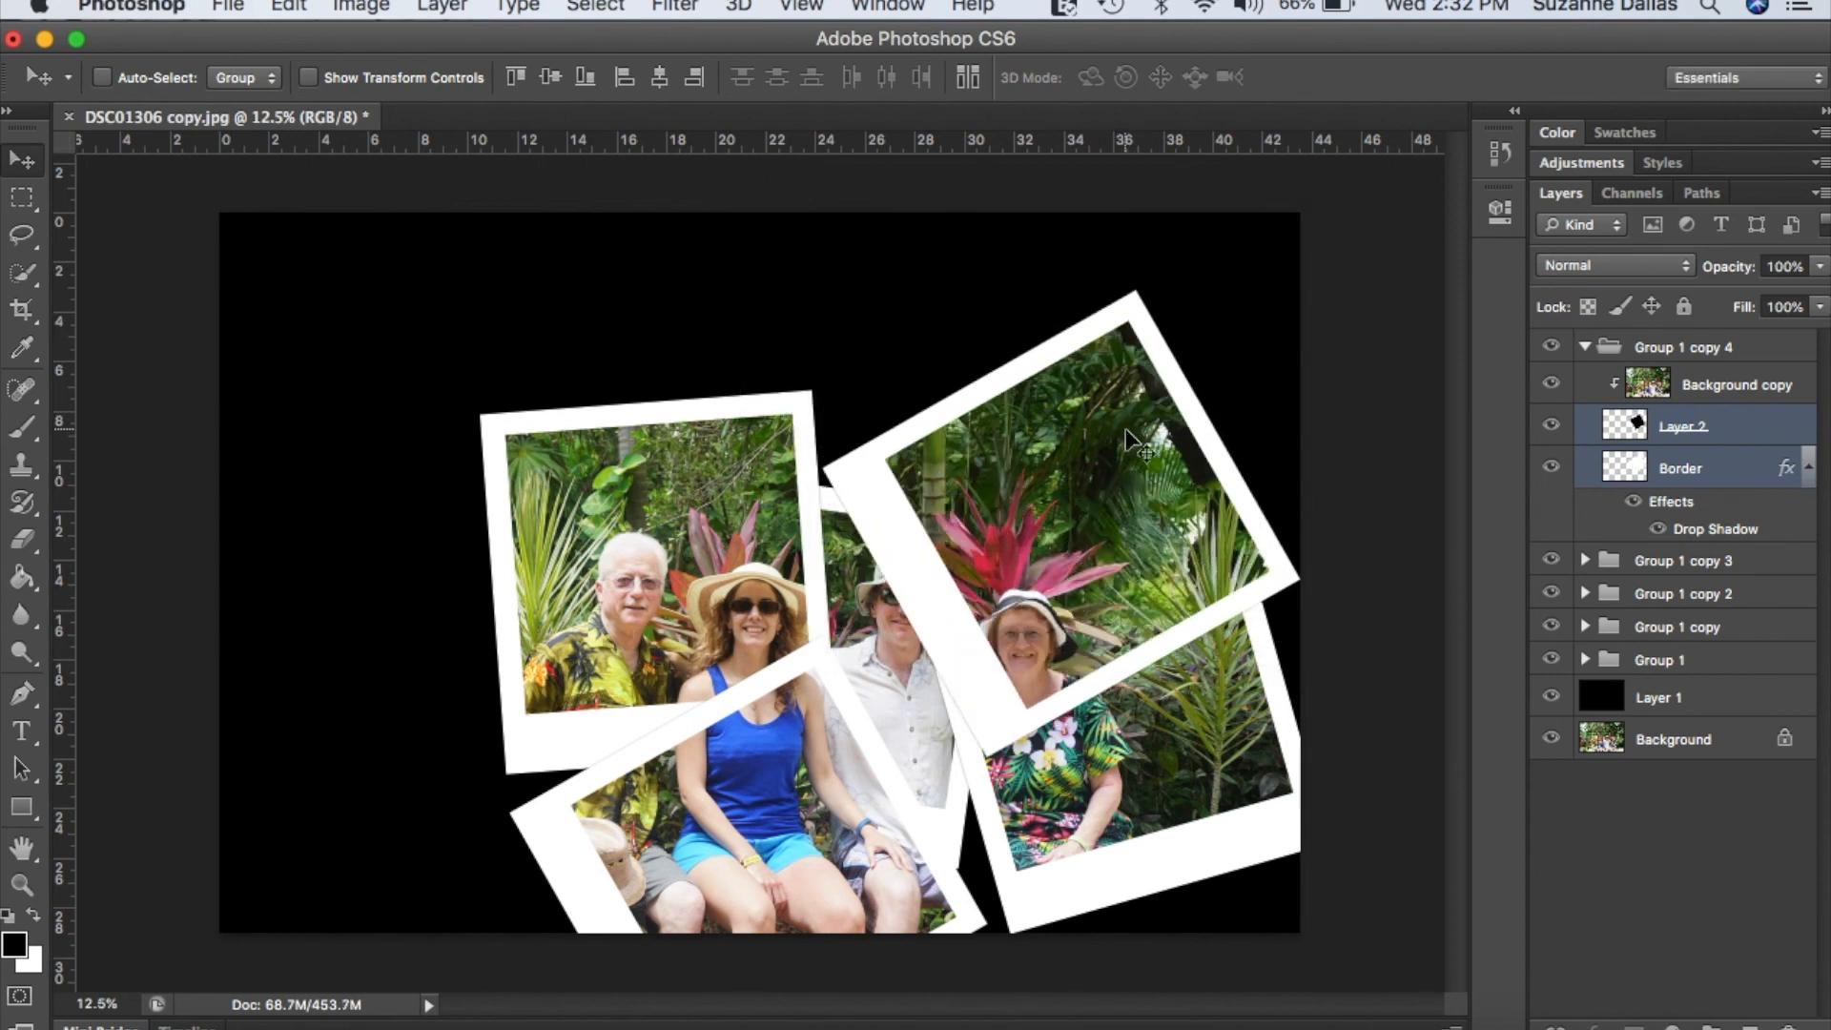
Rotate the fifth snapshot's Layer 2 and Border about 24.8° clockwise and shift them slightly right toward the canvas edge.
{"action": "key", "text": "ctrl+t"}
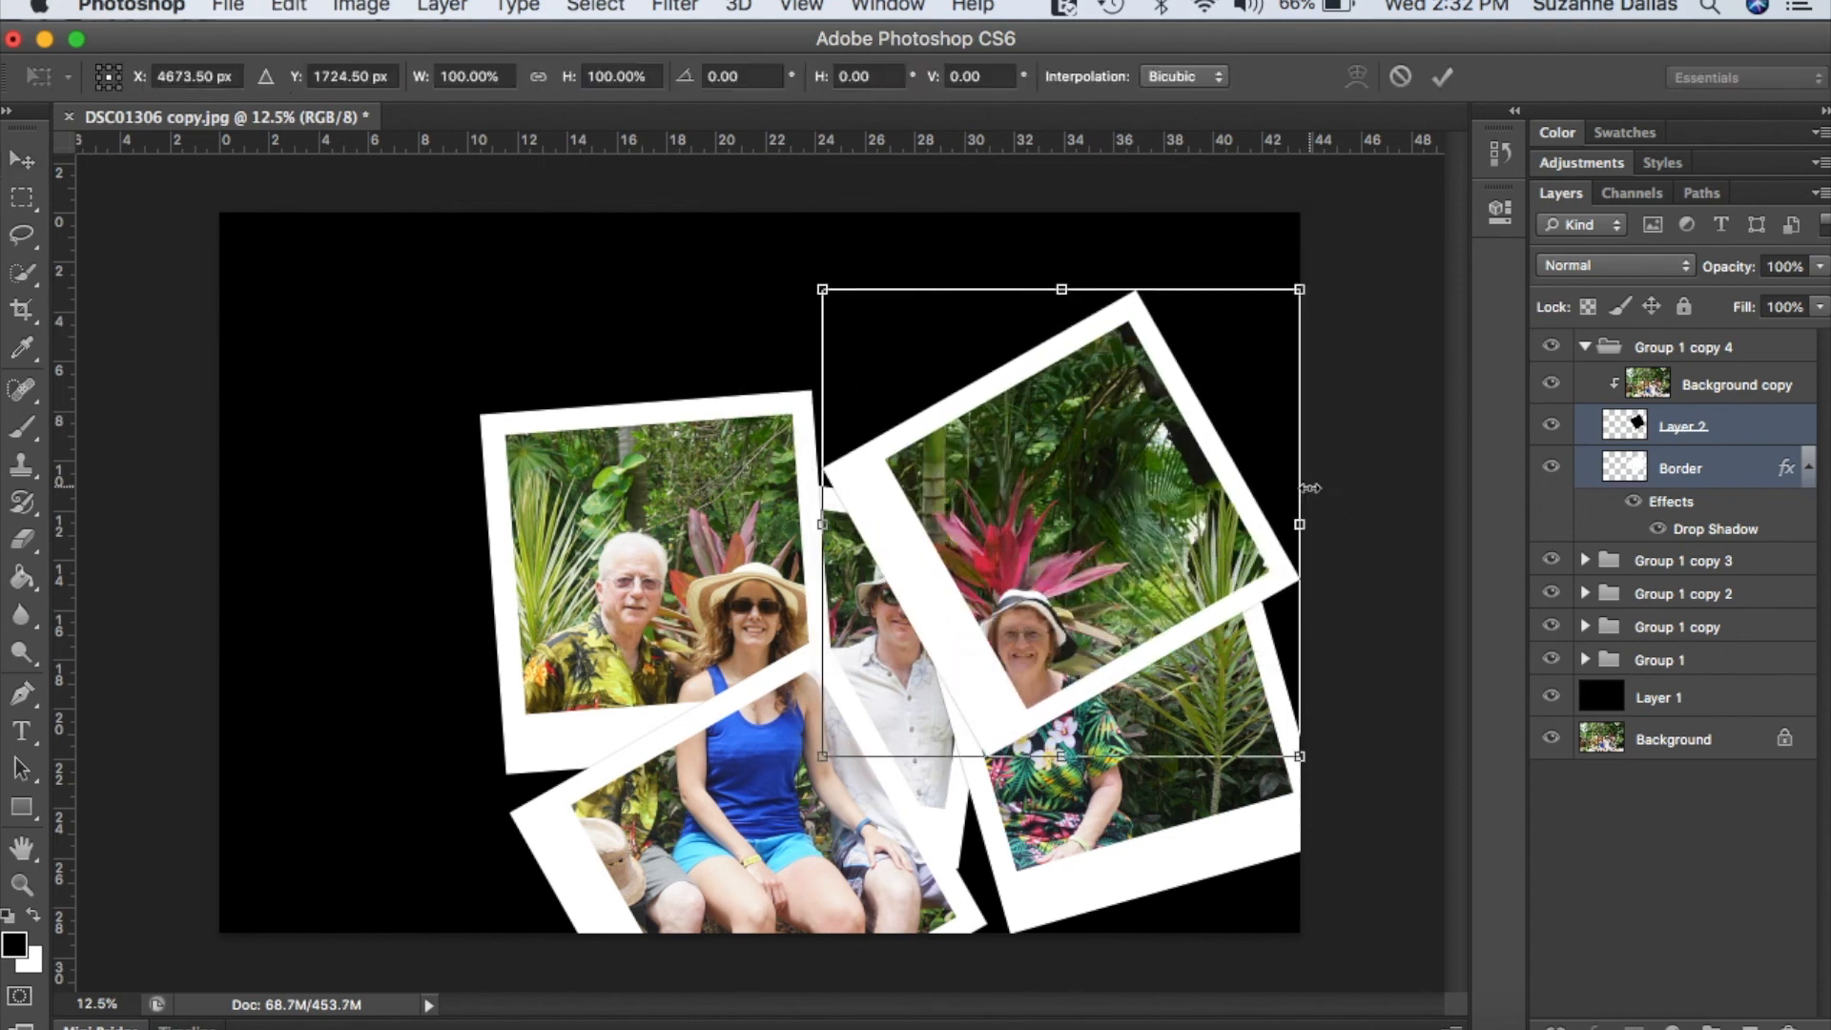
{"action": "left_click_drag", "start_coordinate": [806, 761], "coordinate": [632, 665]}
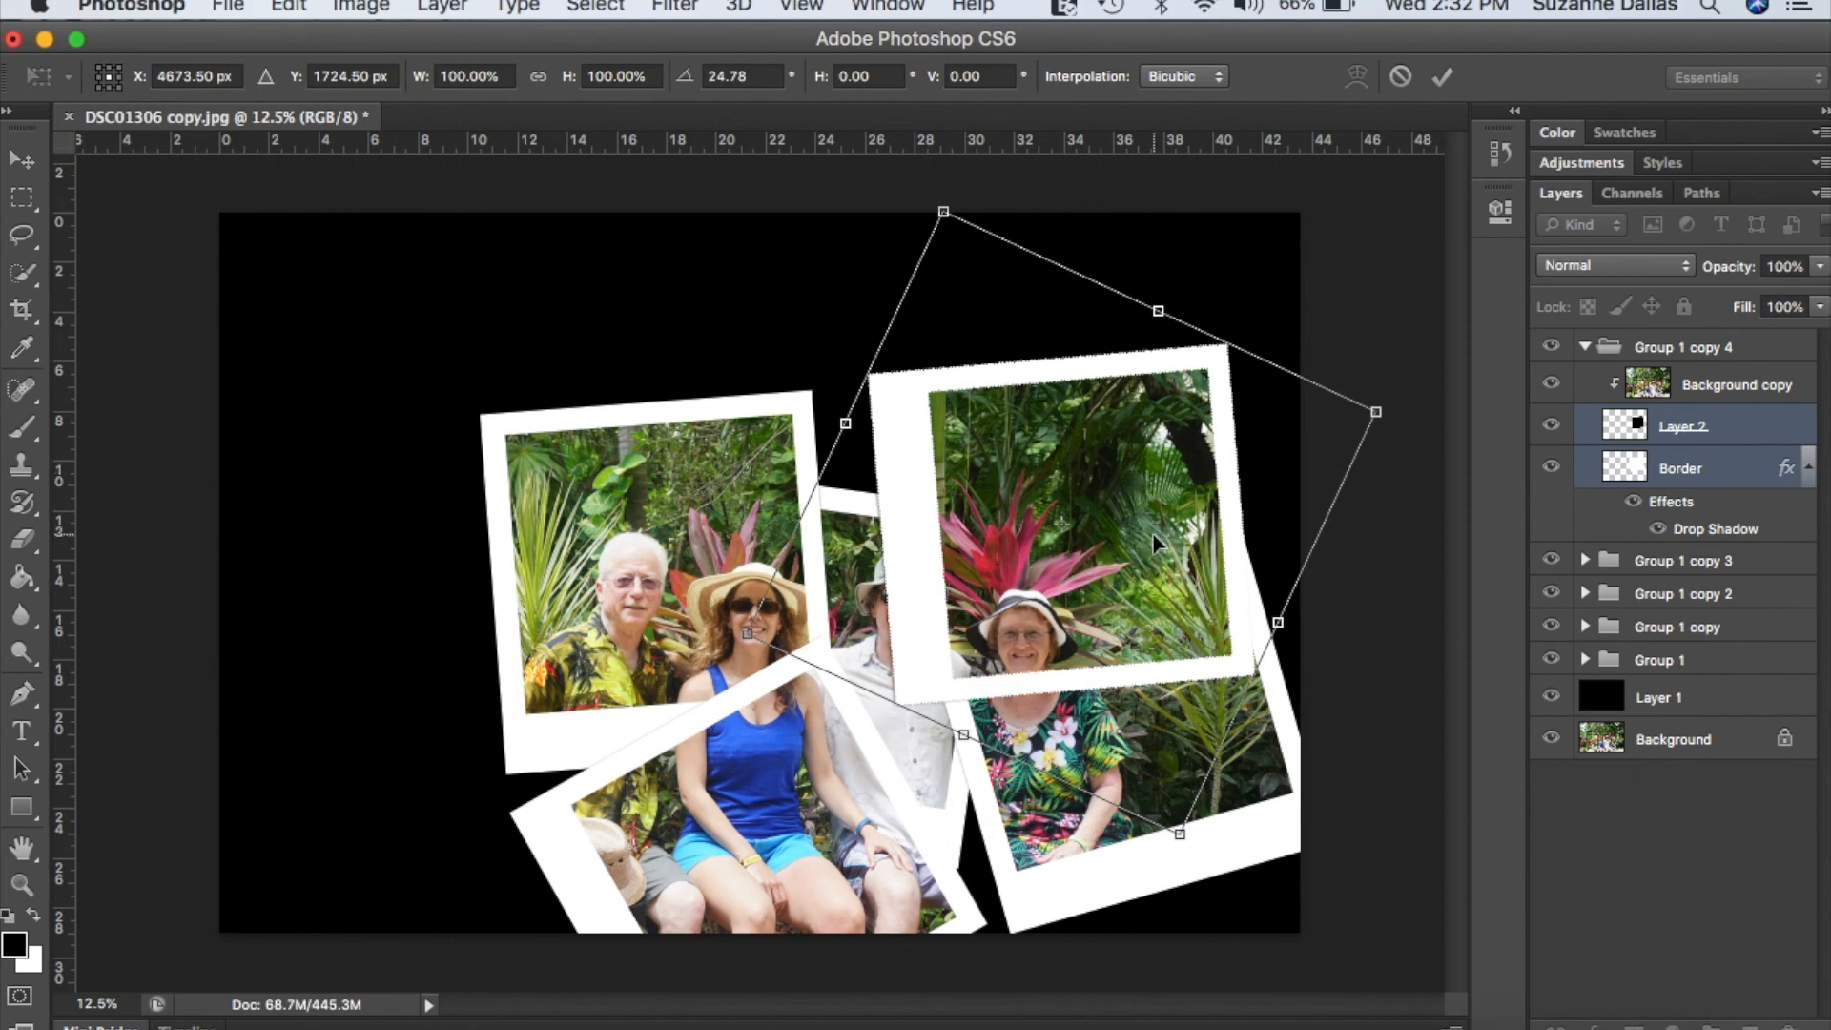
{"action": "key", "text": "Return"}
{"action": "left_click_drag", "start_coordinate": [1069, 548], "coordinate": [1129, 540]}
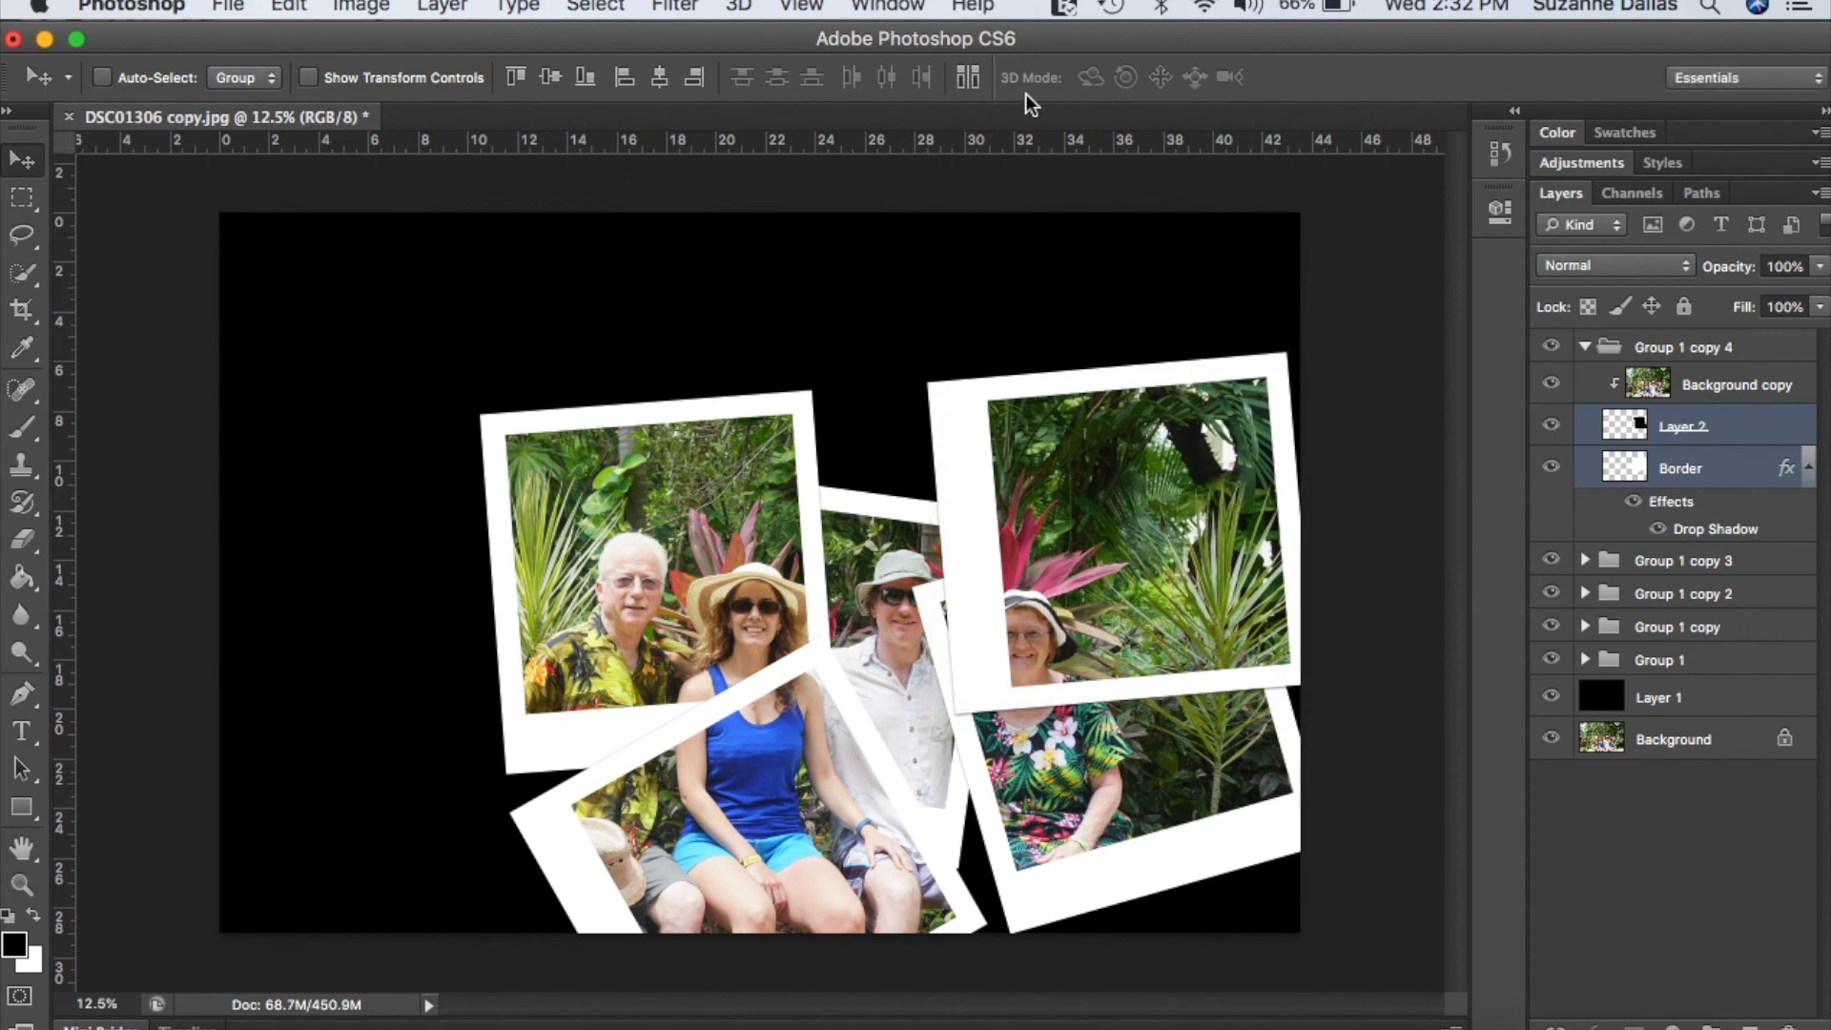
{"action": "left_click", "coordinate": [1388, 1009]}
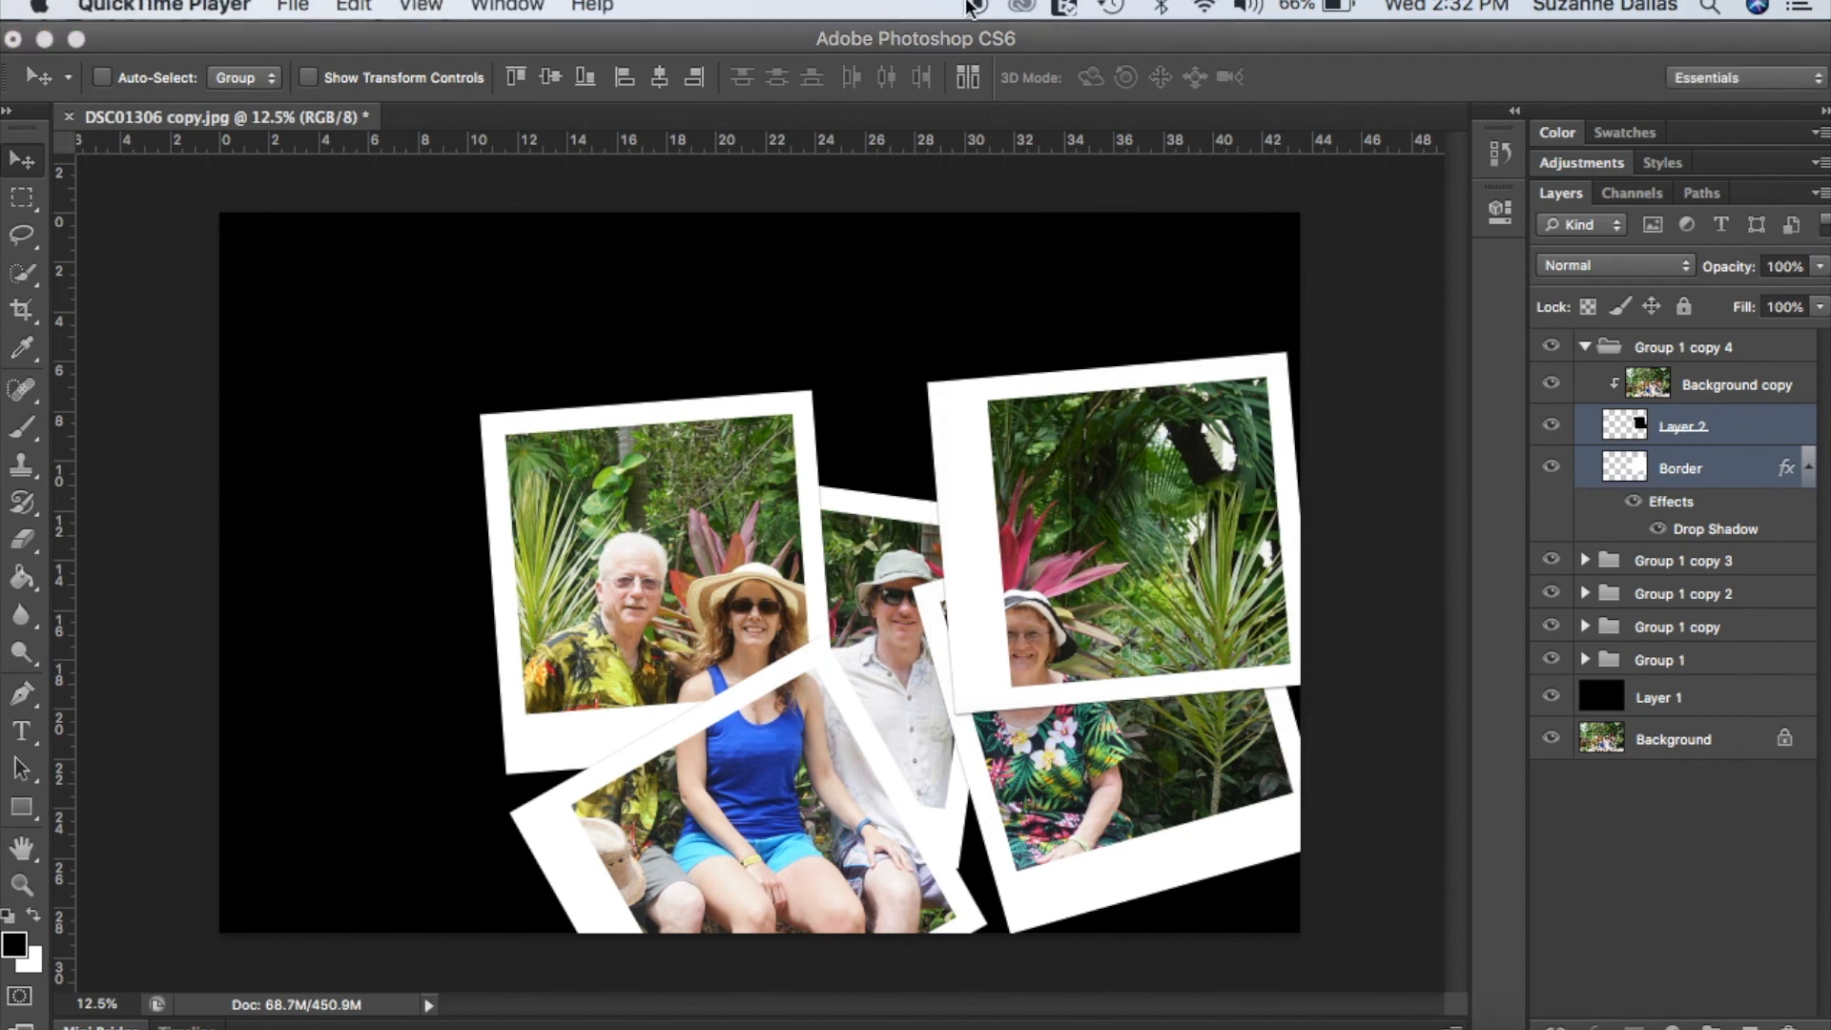